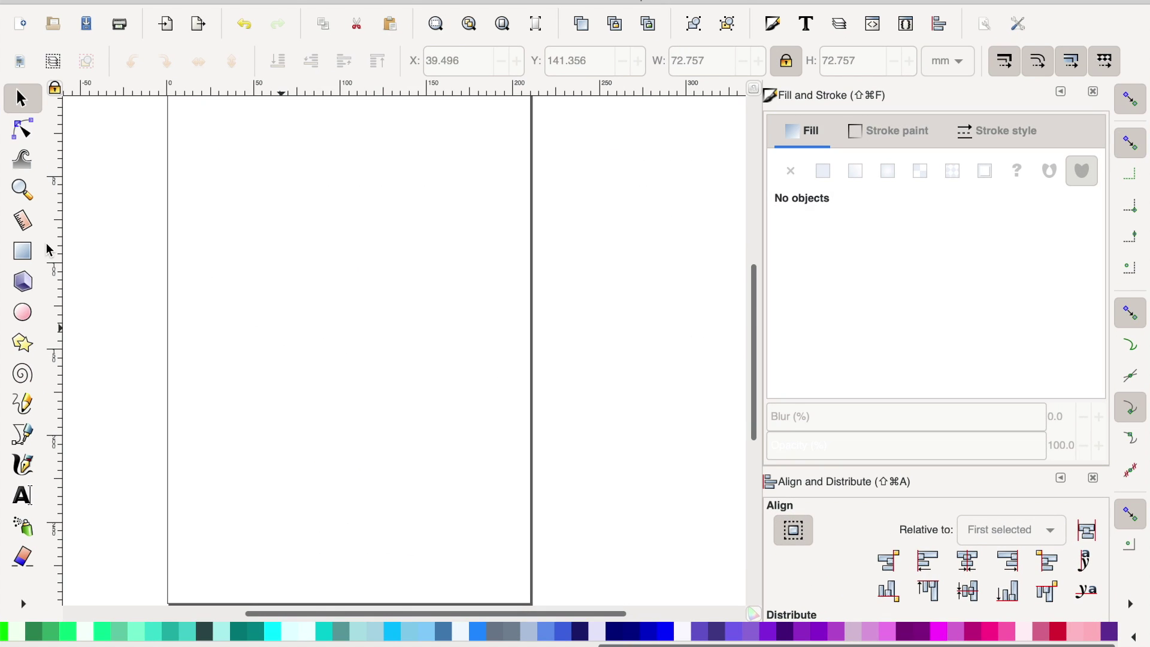
Draw a teal square, a navy circle below it and a star to its right.
click(692, 509)
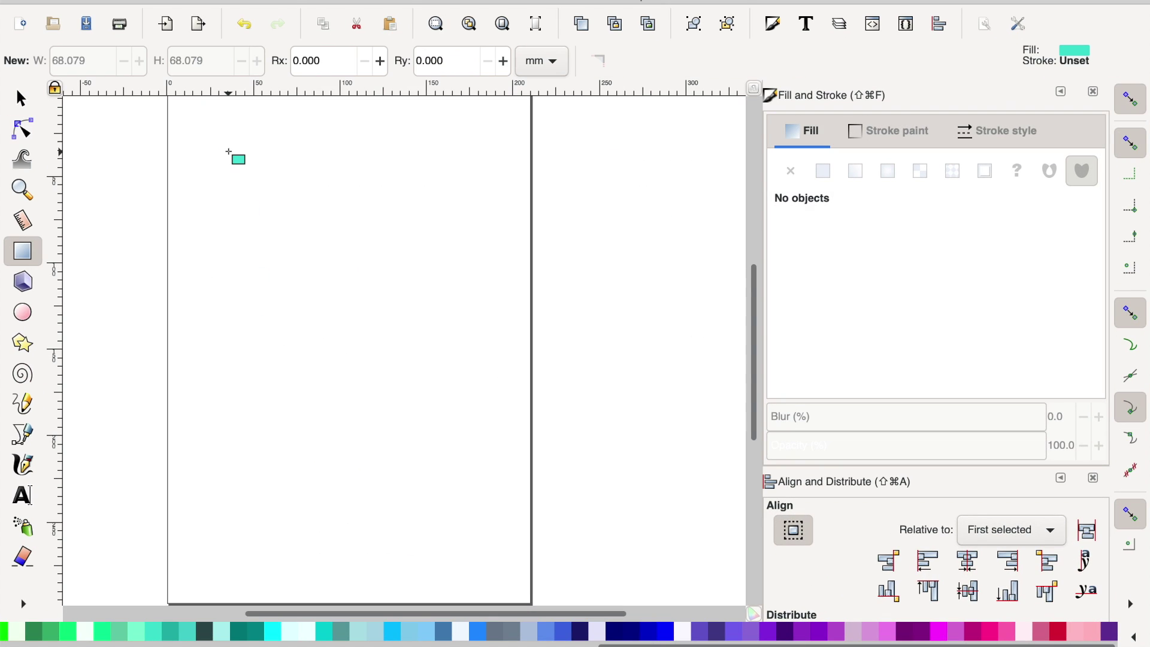
drag(232, 165, 360, 289)
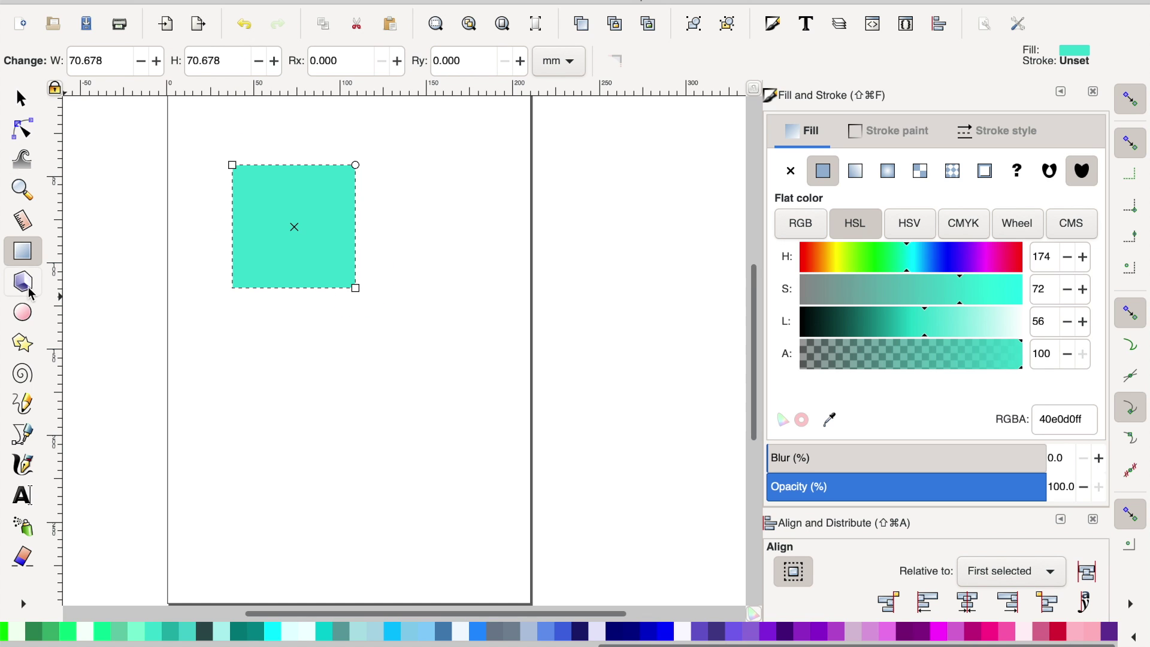
click(22, 312)
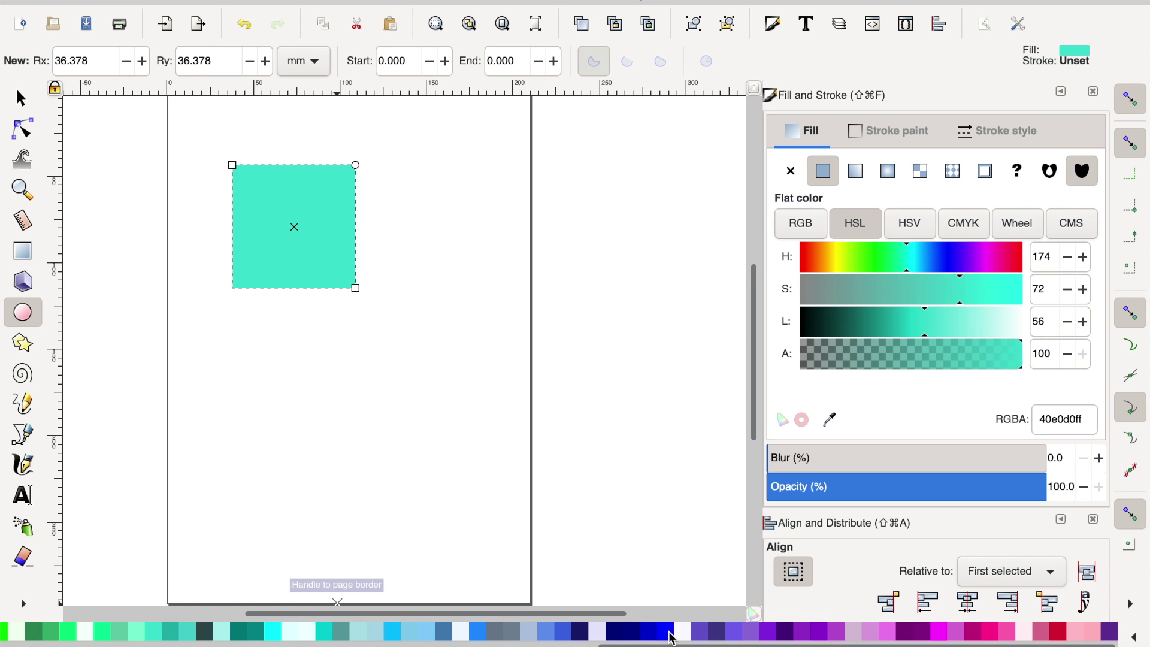
drag(287, 314, 418, 444)
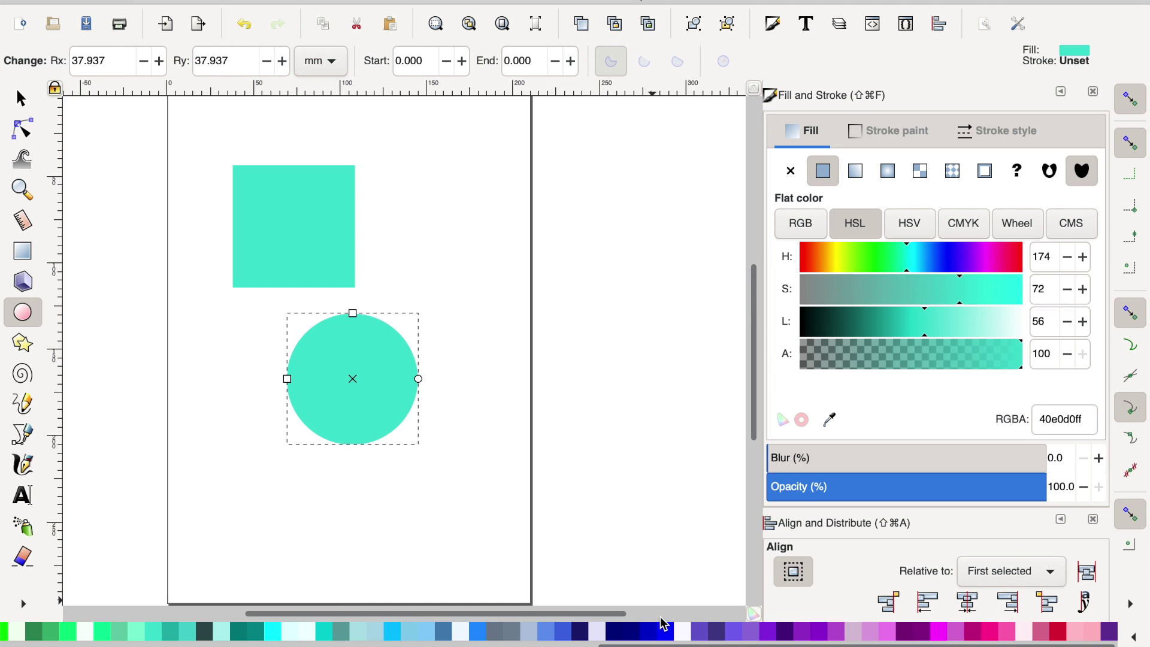
click(669, 635)
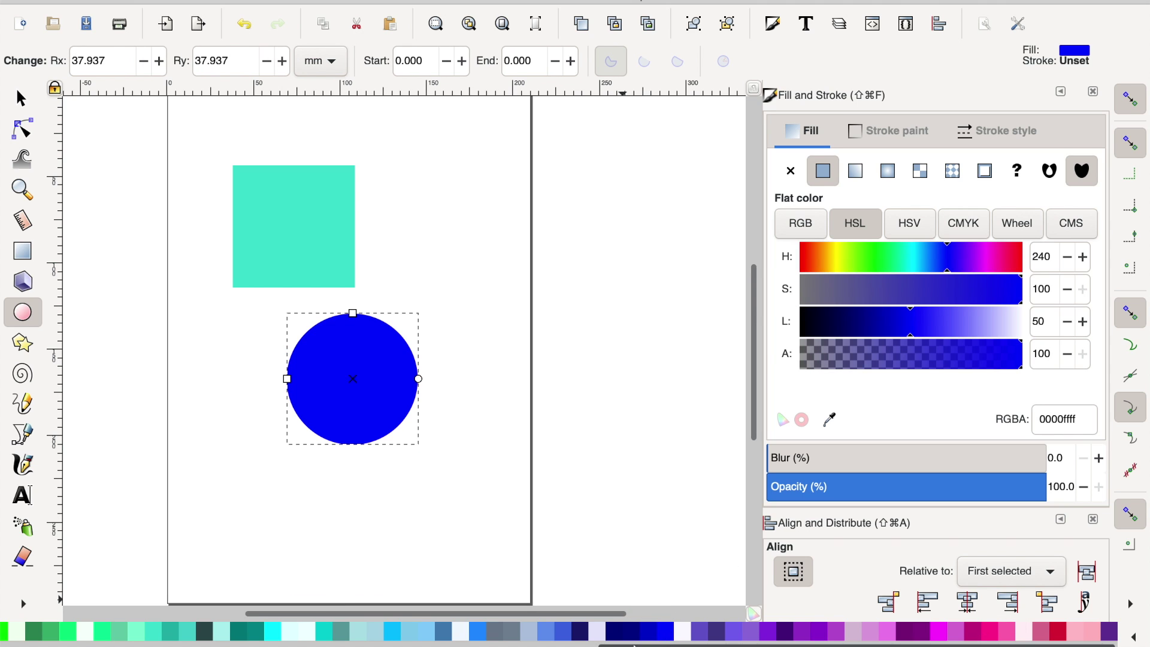
click(636, 635)
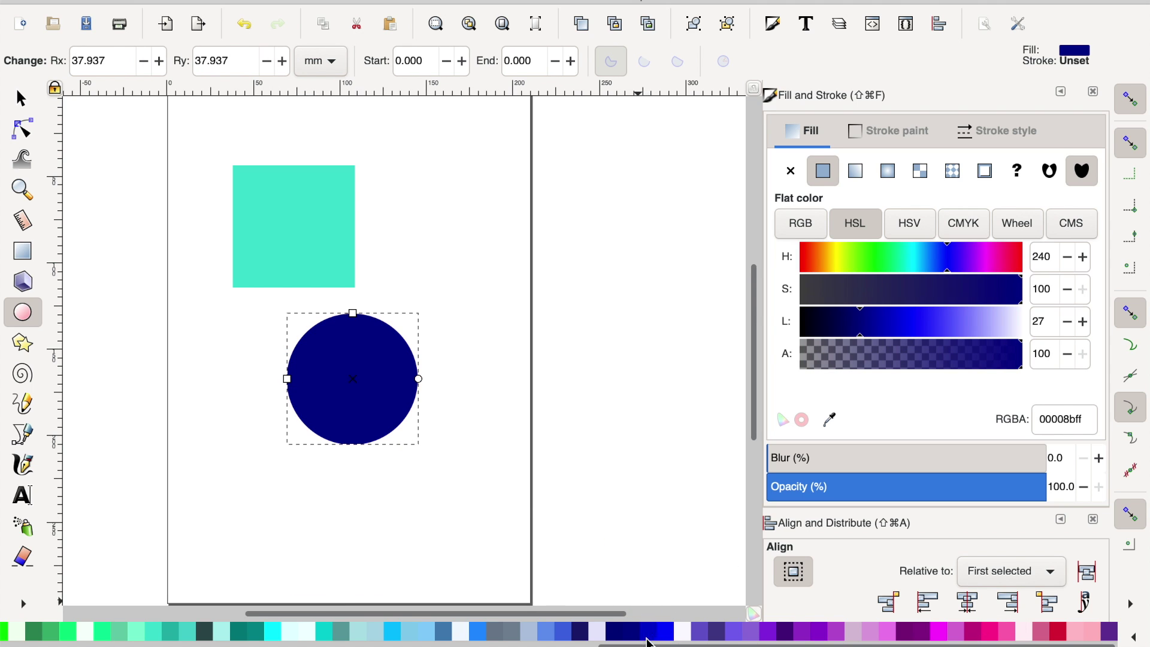
click(24, 344)
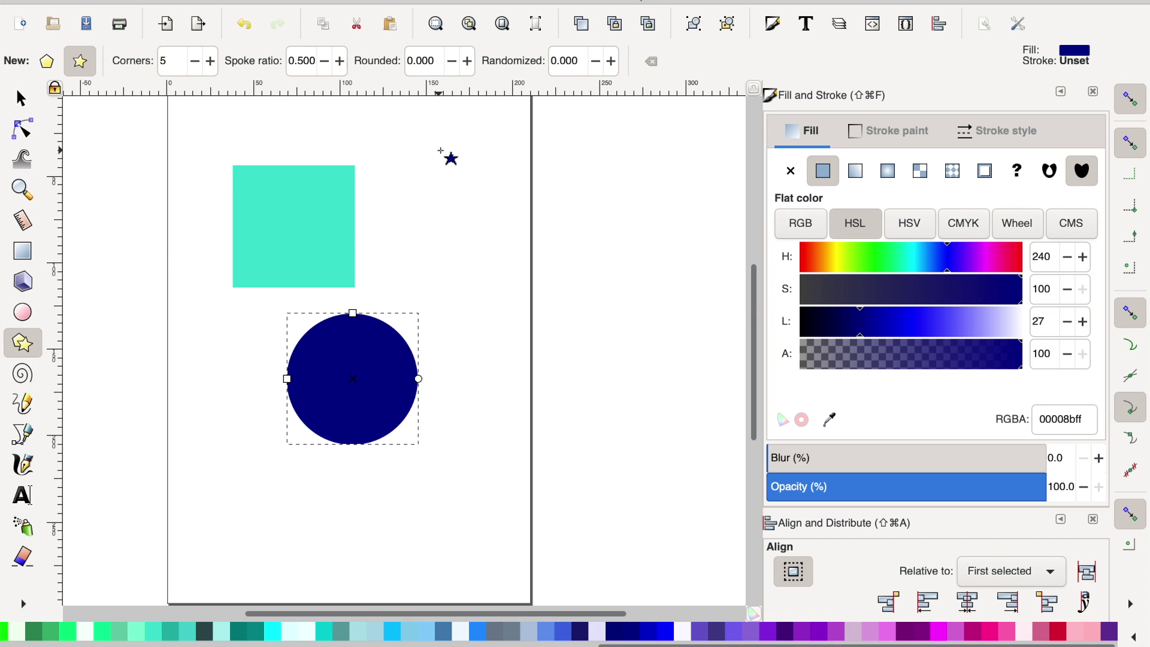
drag(440, 151, 527, 226)
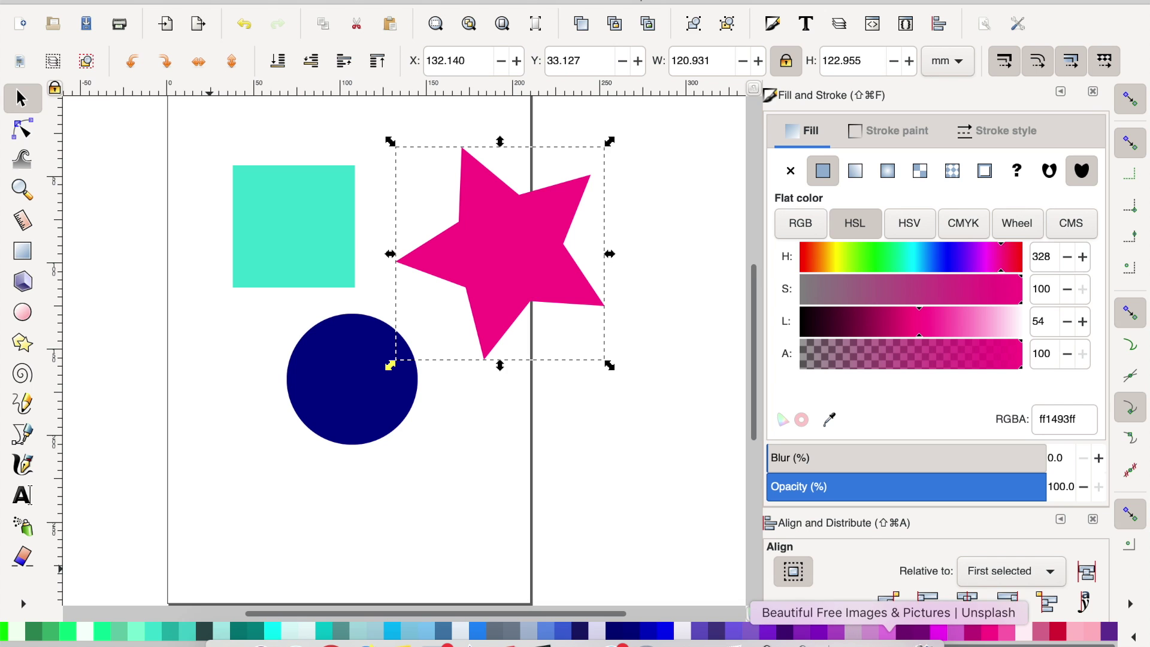
Restore the browser, scroll the Unsplash photo grid and open the grey cat photo.
click(891, 642)
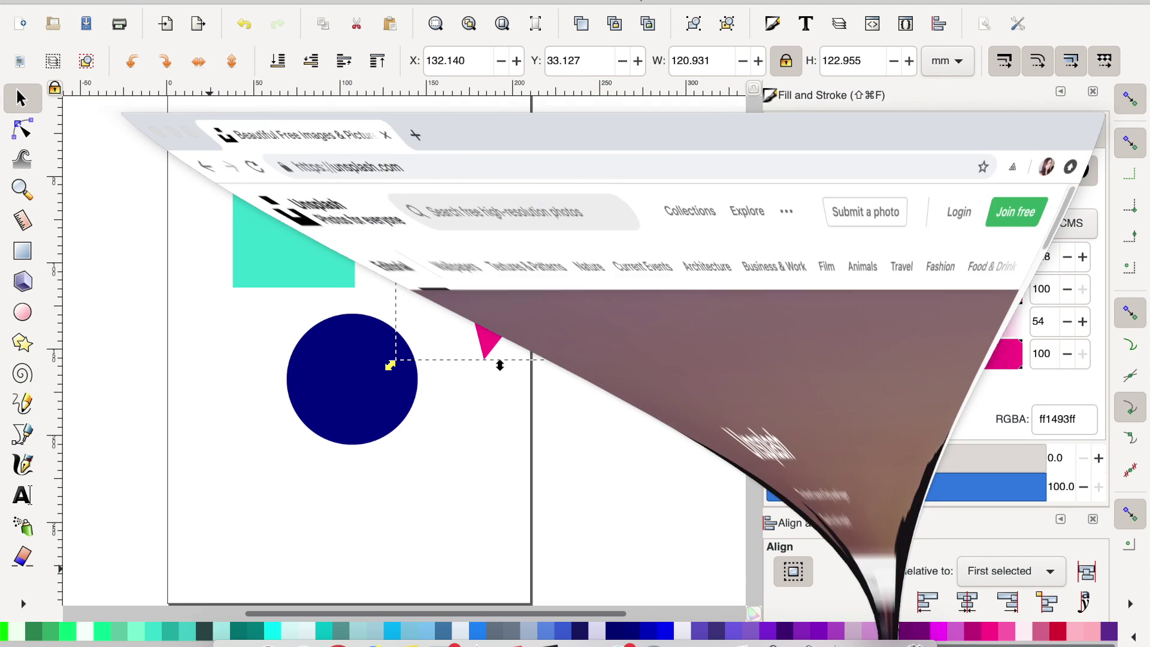
scroll(468, 397, down, 1)
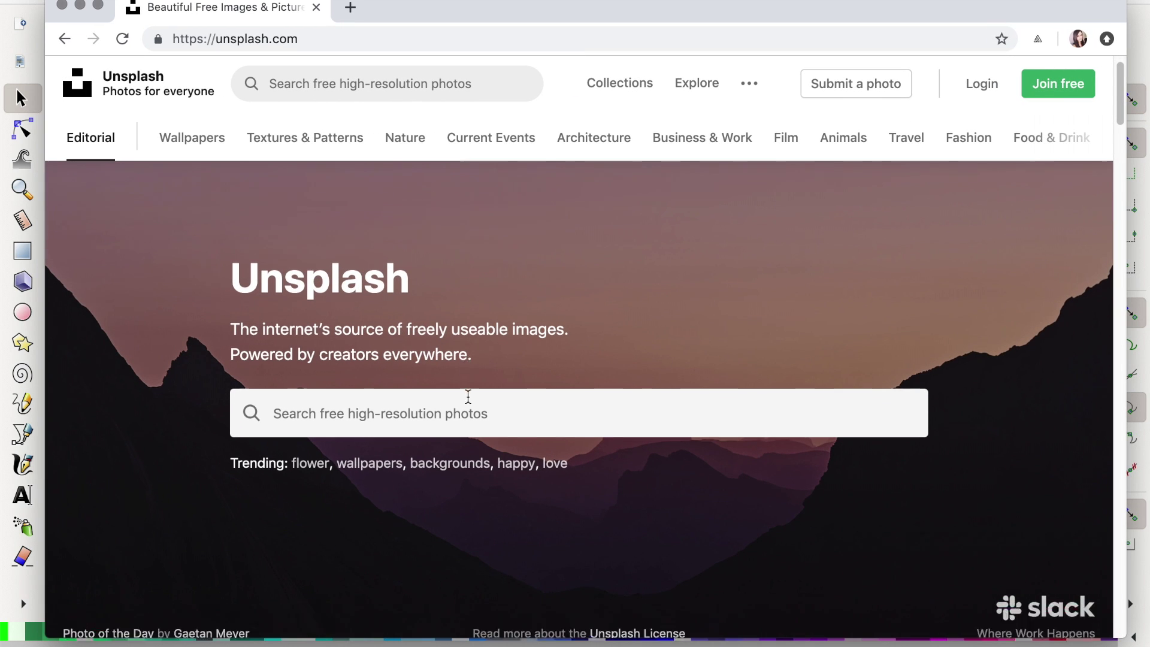
scroll(468, 397, down, 5)
scroll(456, 398, up, 5)
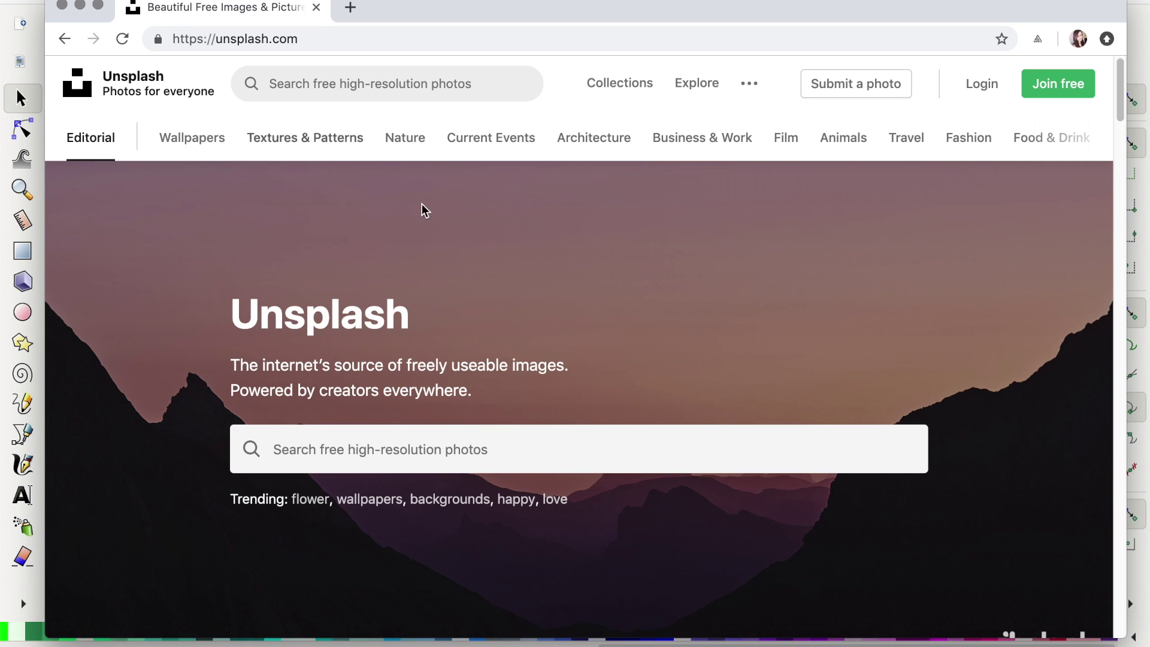
scroll(432, 288, down, 10)
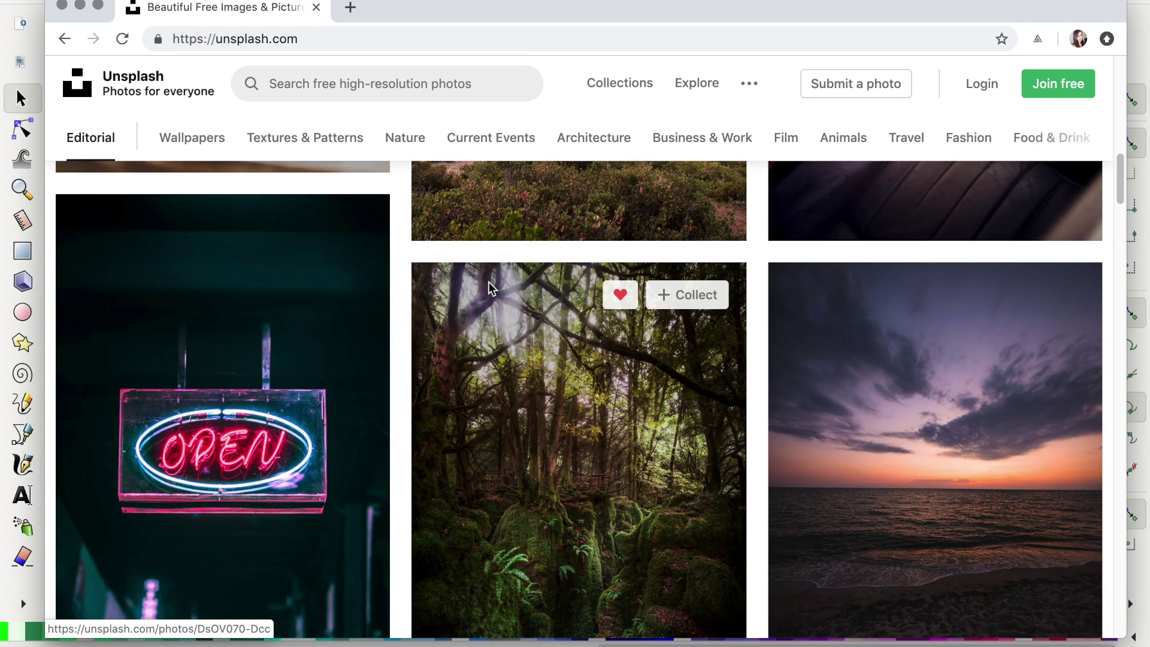
scroll(450, 288, up, 10)
scroll(419, 303, down, 2)
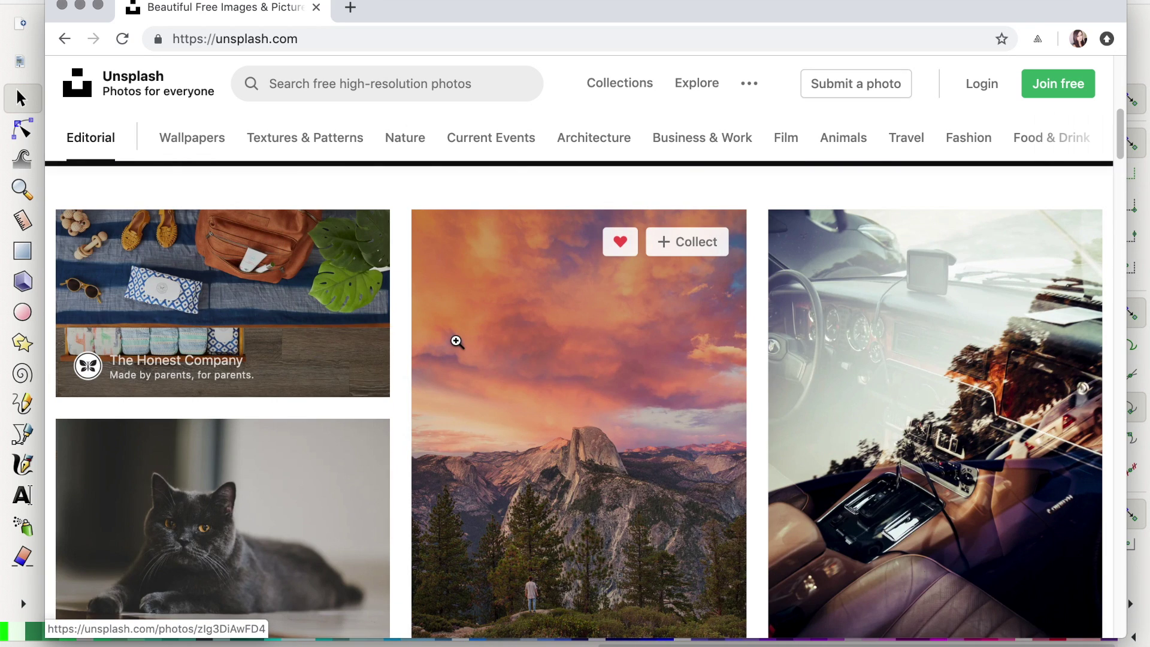
scroll(456, 342, down, 3)
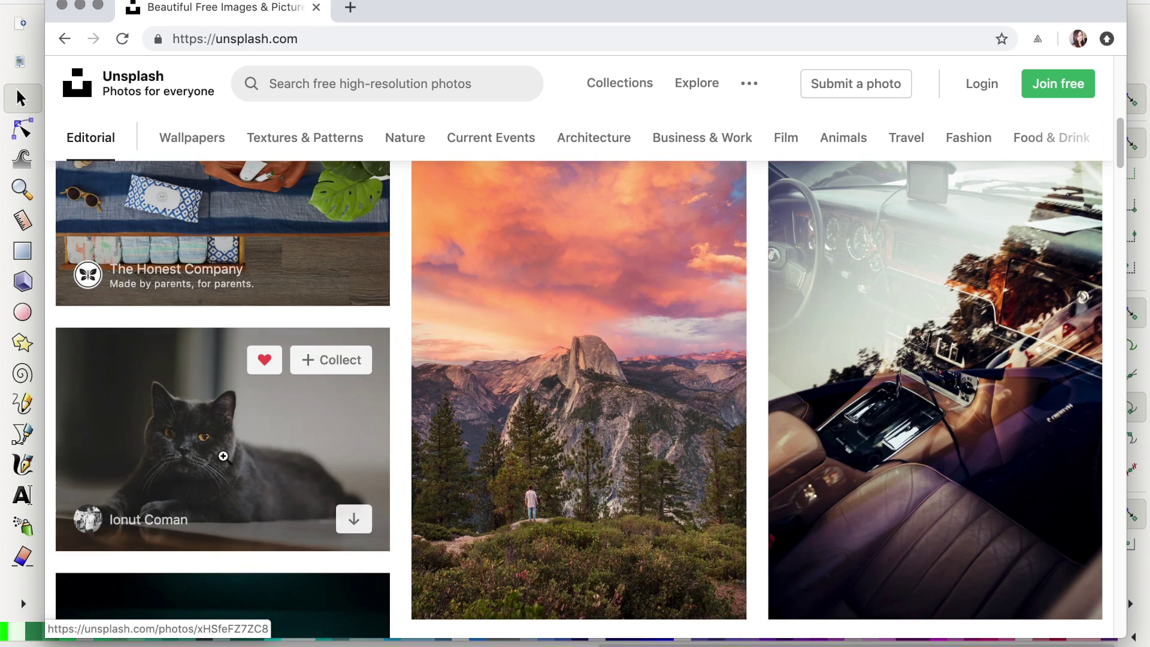
click(221, 455)
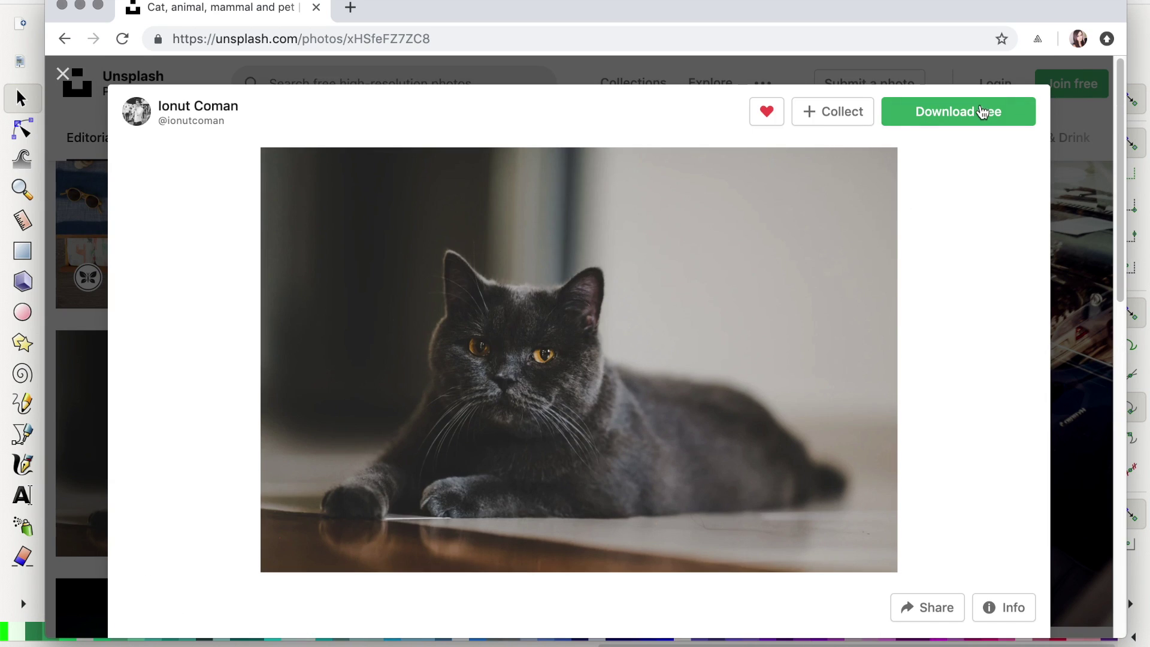
Download the cat photo, move its jpg onto the desktop, then close the viewer and hide the browser.
click(978, 112)
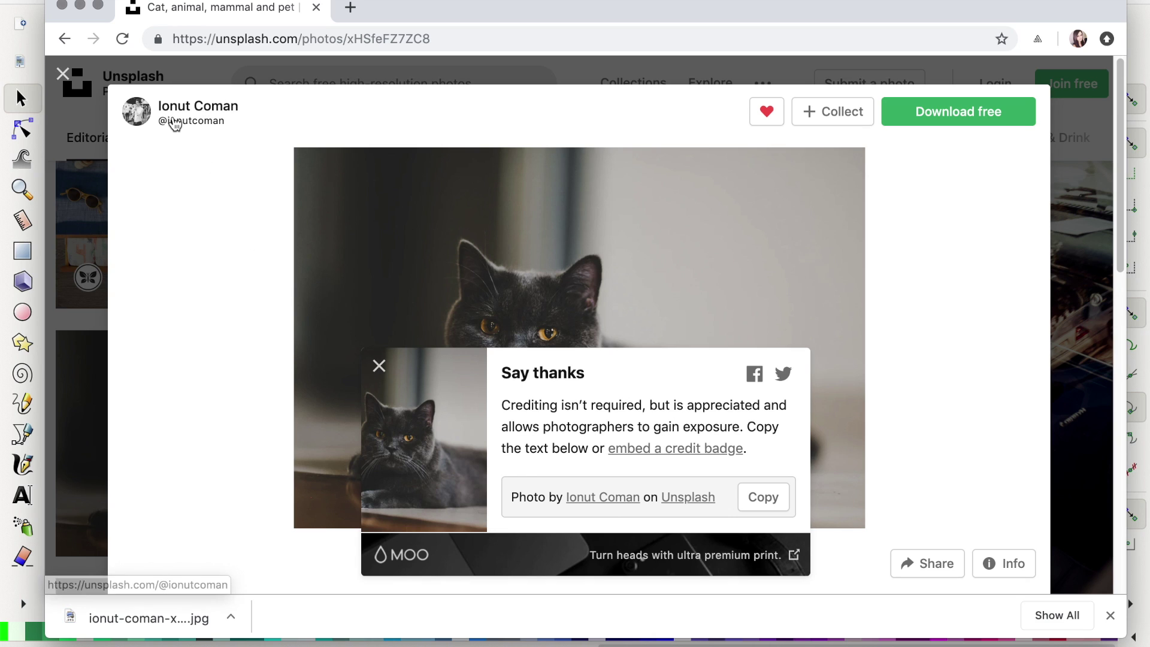
mouse_move(183, 119)
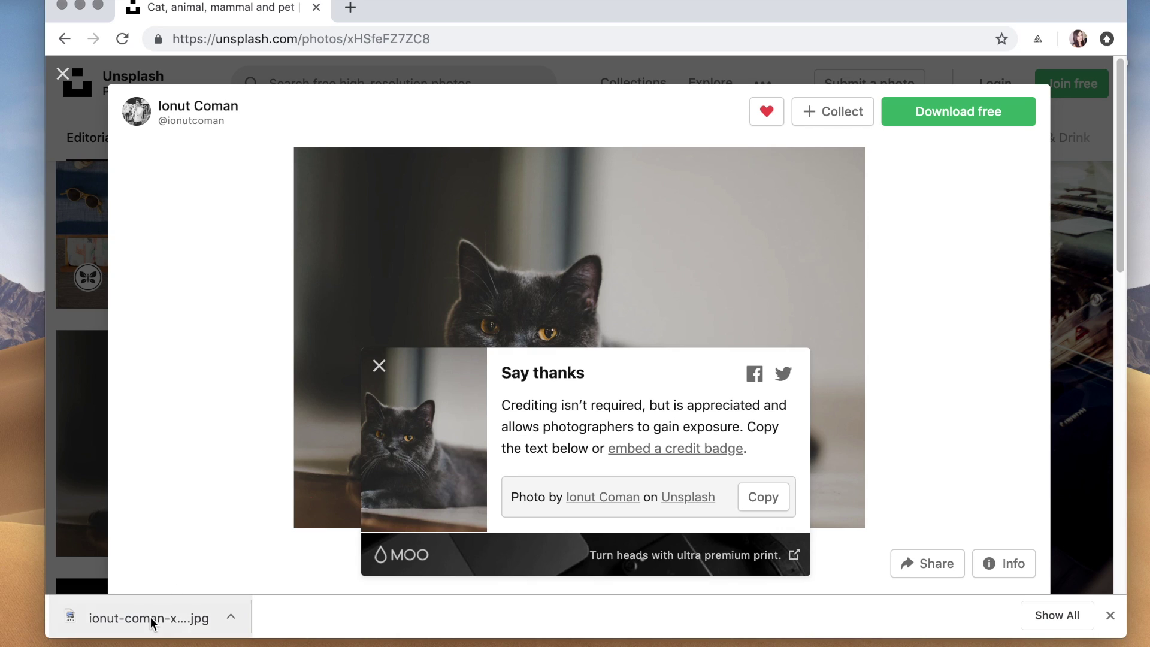
drag(151, 622, 1129, 572)
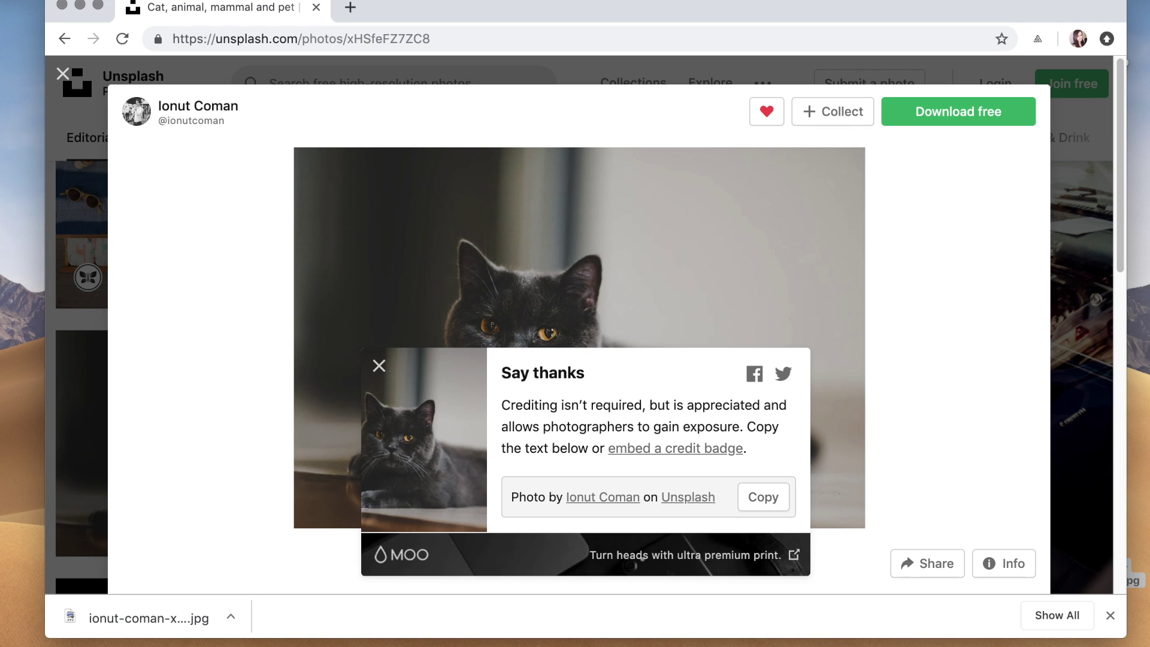
click(62, 73)
click(80, 5)
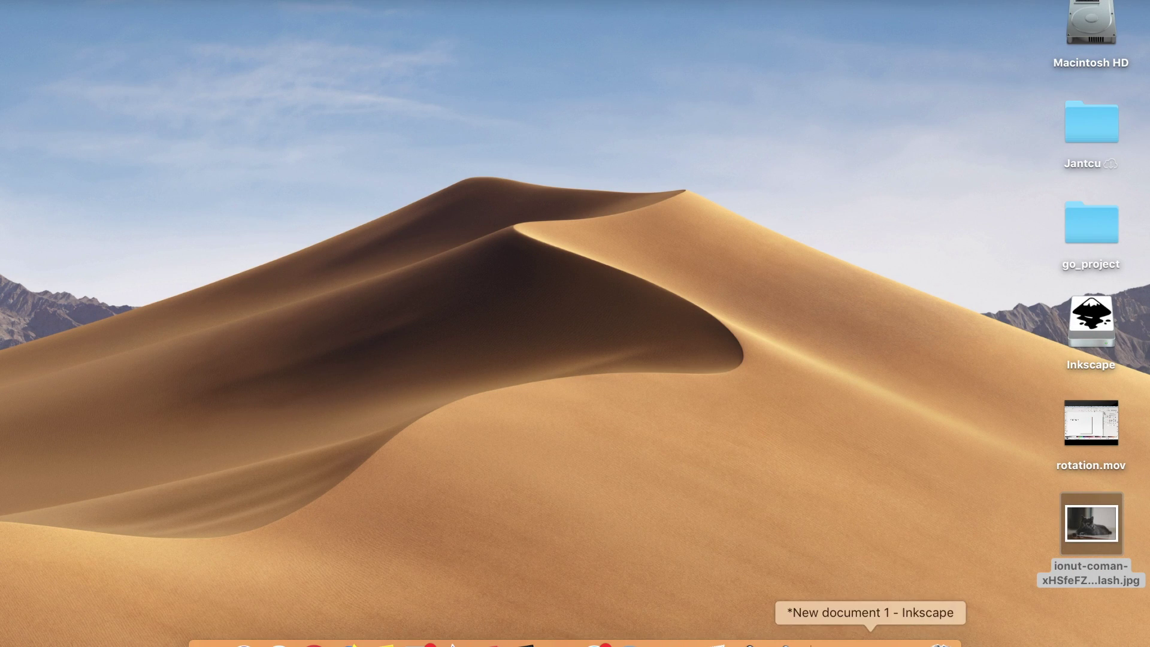
Drag the cat jpg from the desktop onto the Inkscape canvas and confirm an embedded import.
click(872, 642)
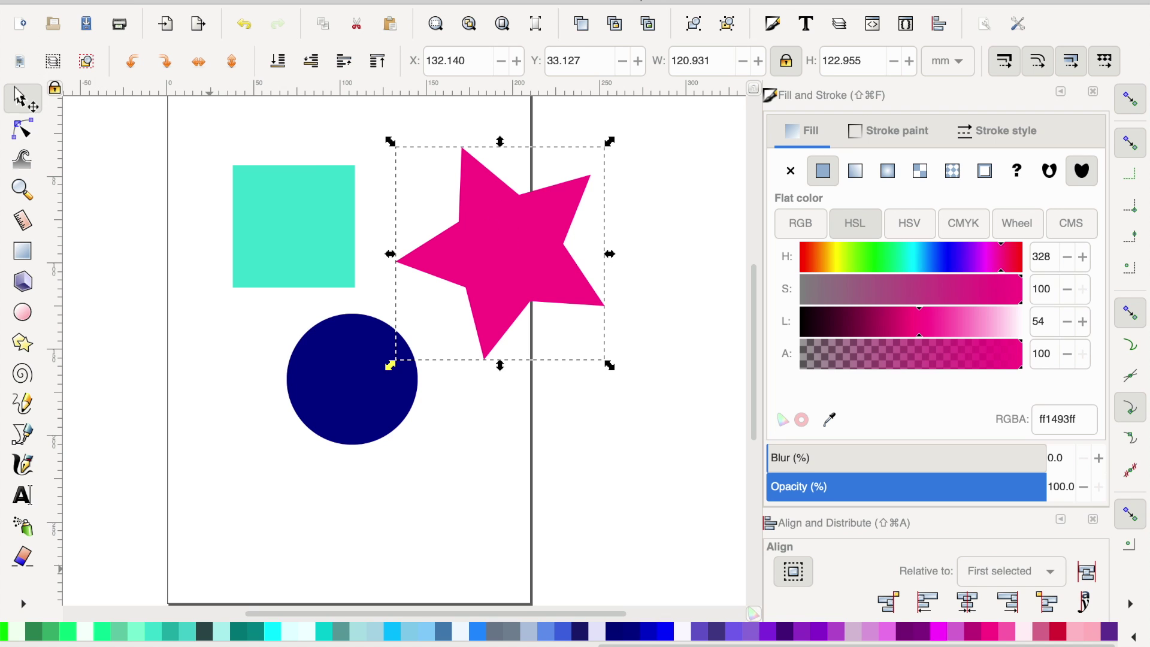
key(Escape)
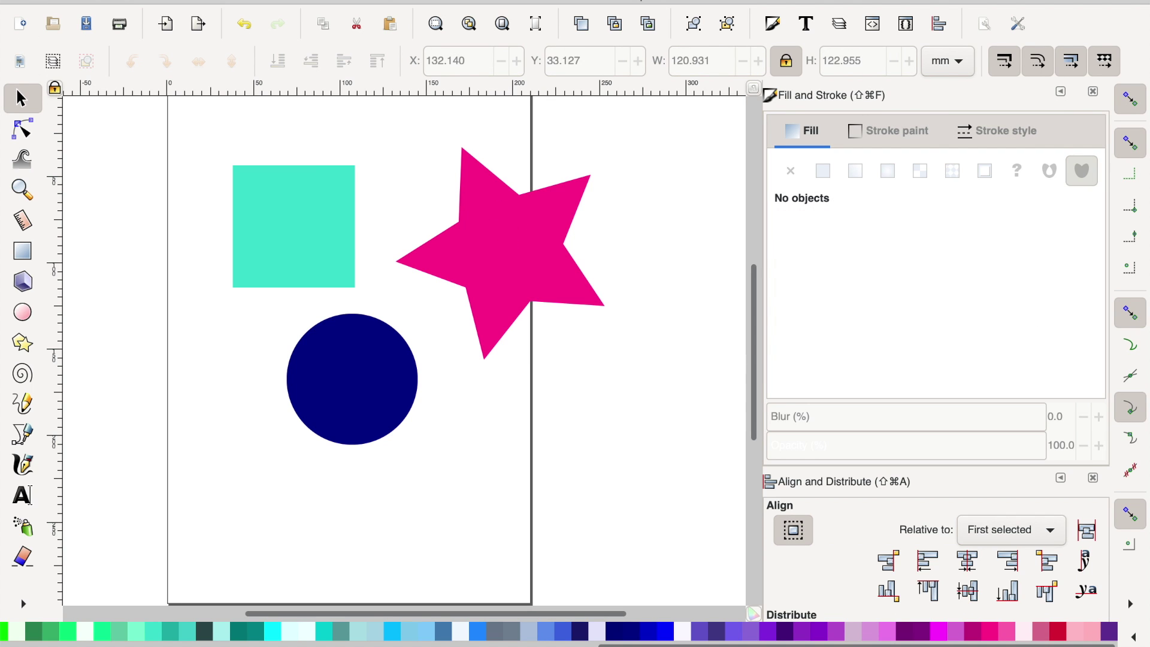
drag(668, 3, 551, 3)
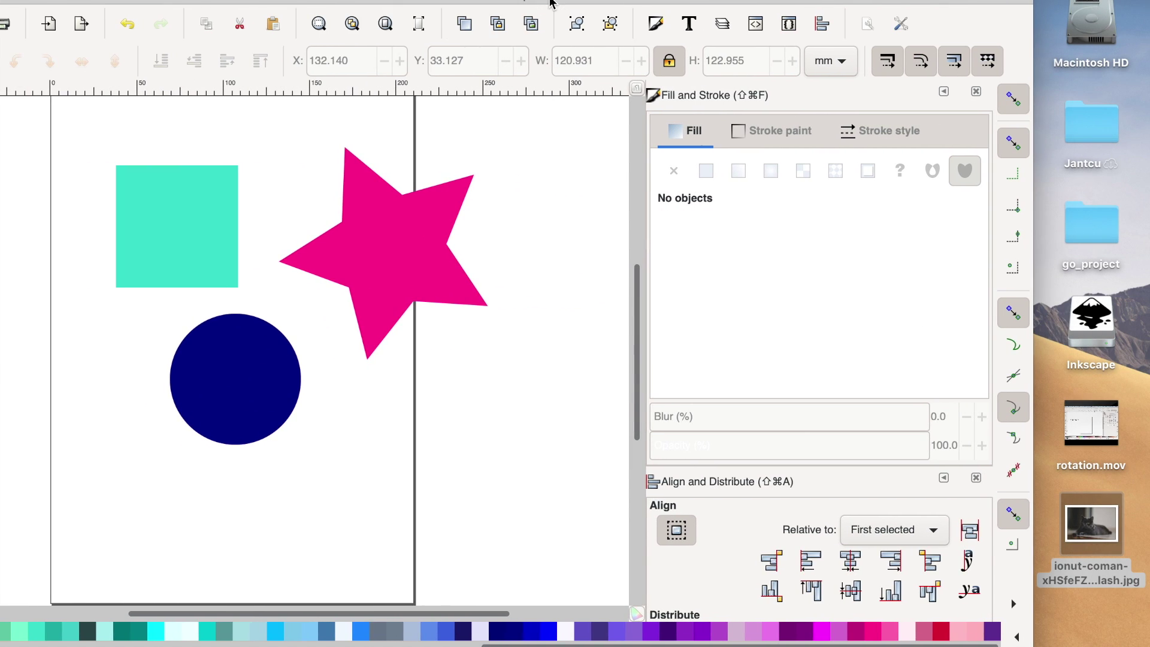
drag(1091, 565, 362, 441)
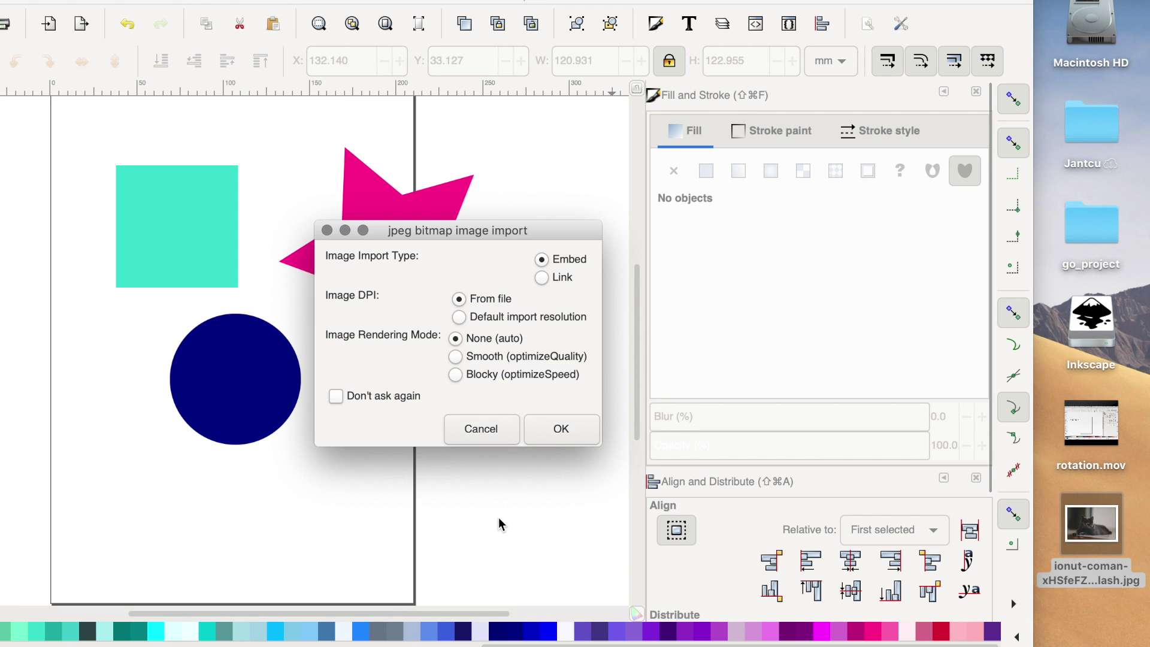
click(554, 433)
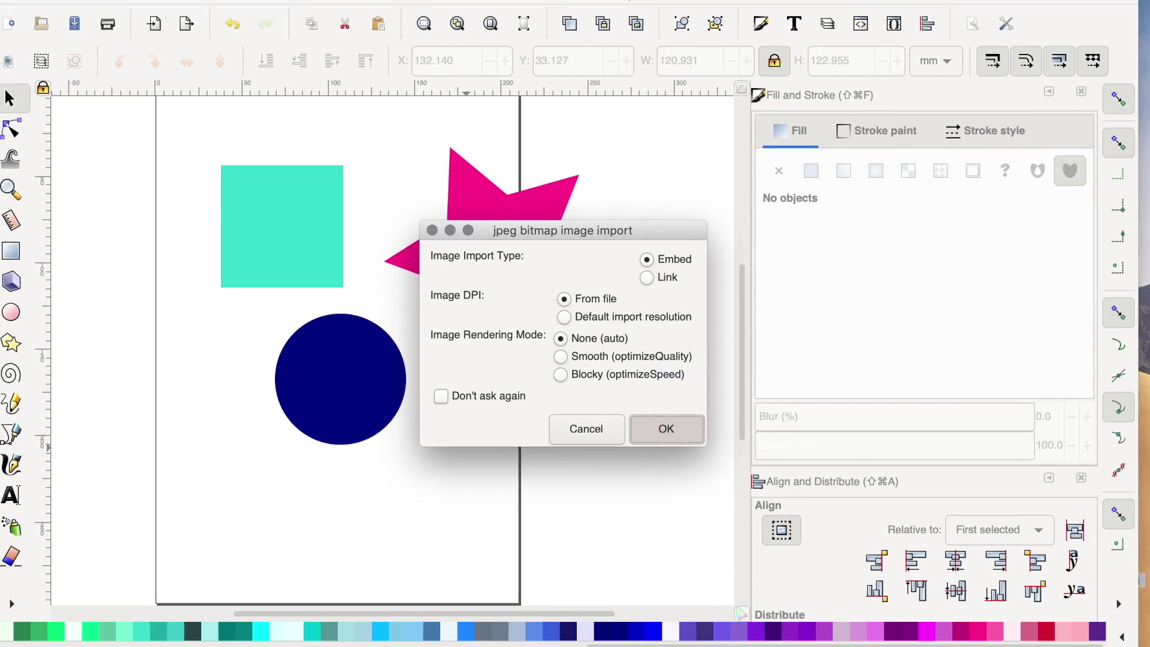
Take Inkscape out of full screen and draw a cyan square over the page's top-left corner.
key(ctrl+Up)
drag(743, 36, 723, 4)
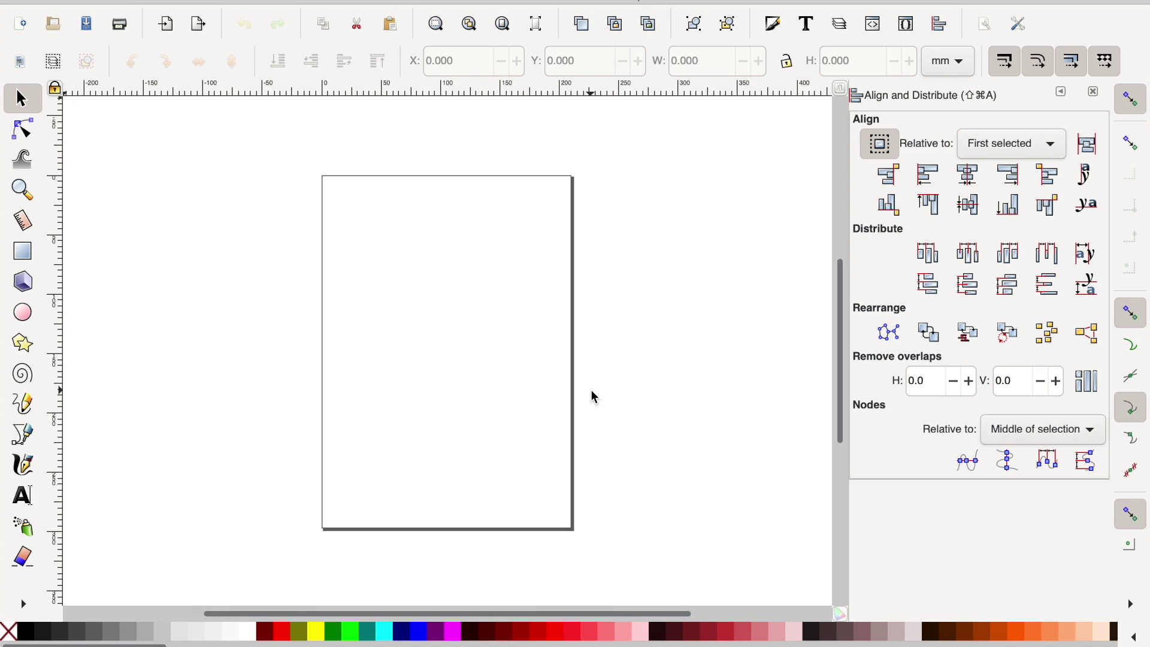
key(r)
drag(219, 143, 344, 265)
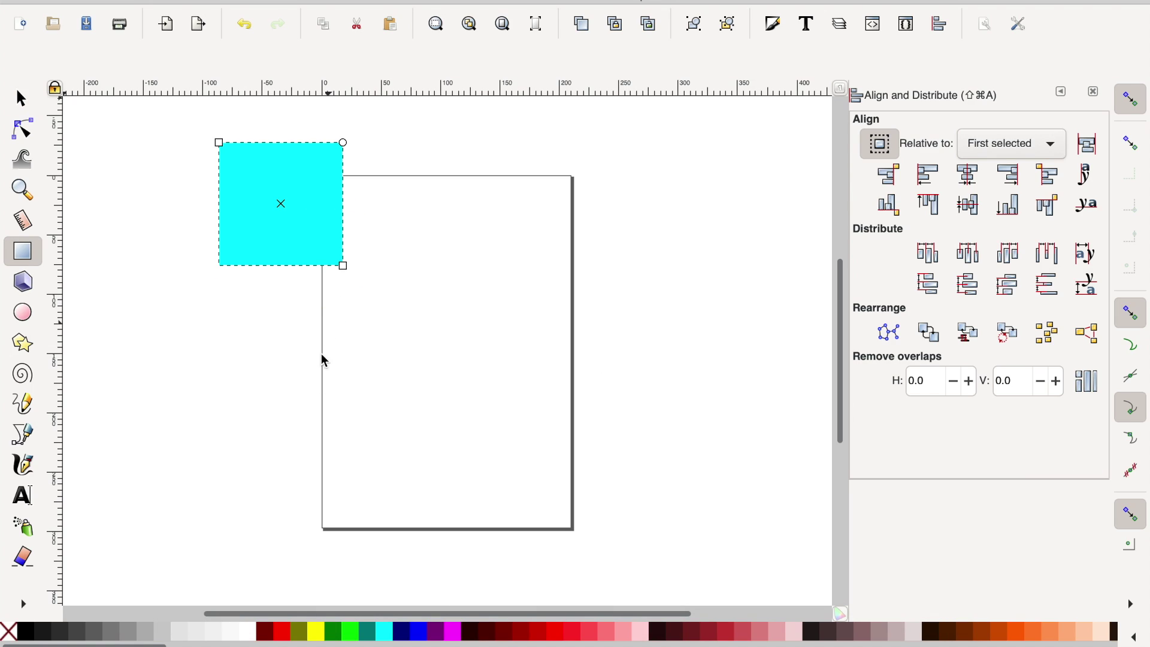
Import the desktop cat jpg with File > Import at default resolution and Smooth (optimizeQuality) rendering.
key(s)
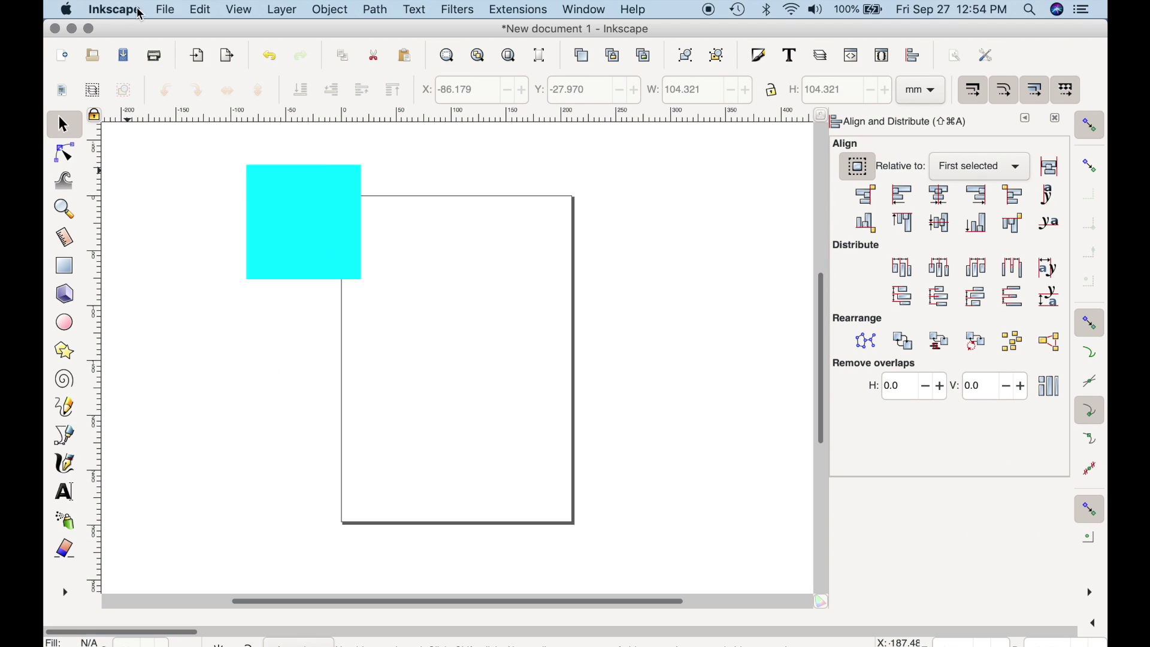
click(164, 7)
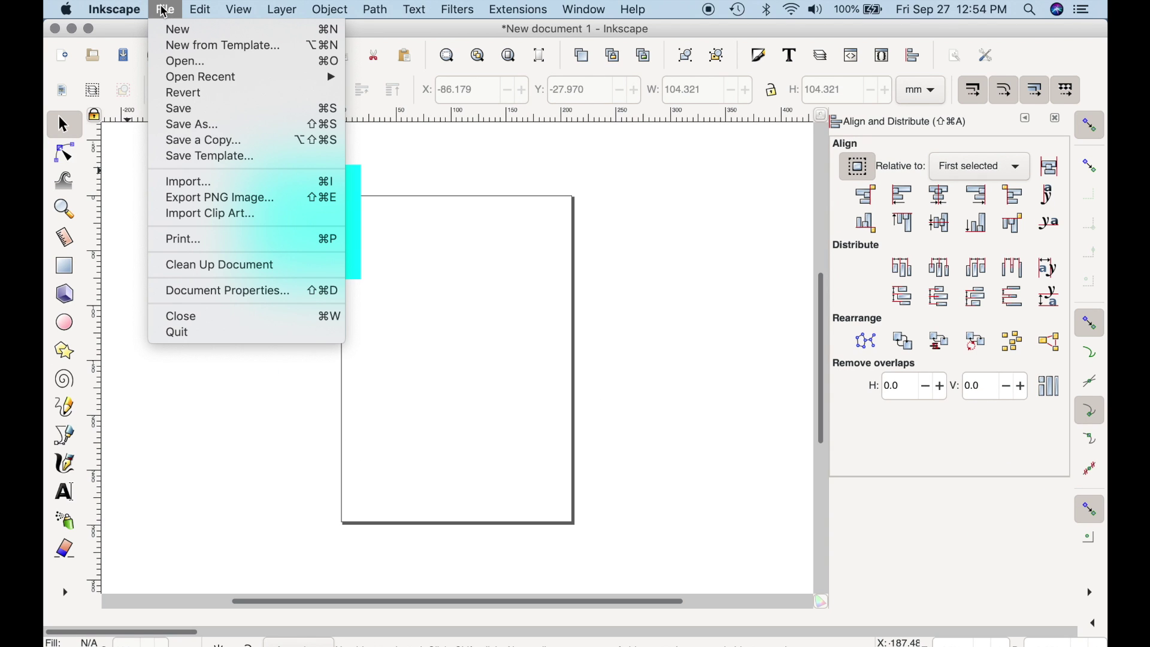
click(217, 183)
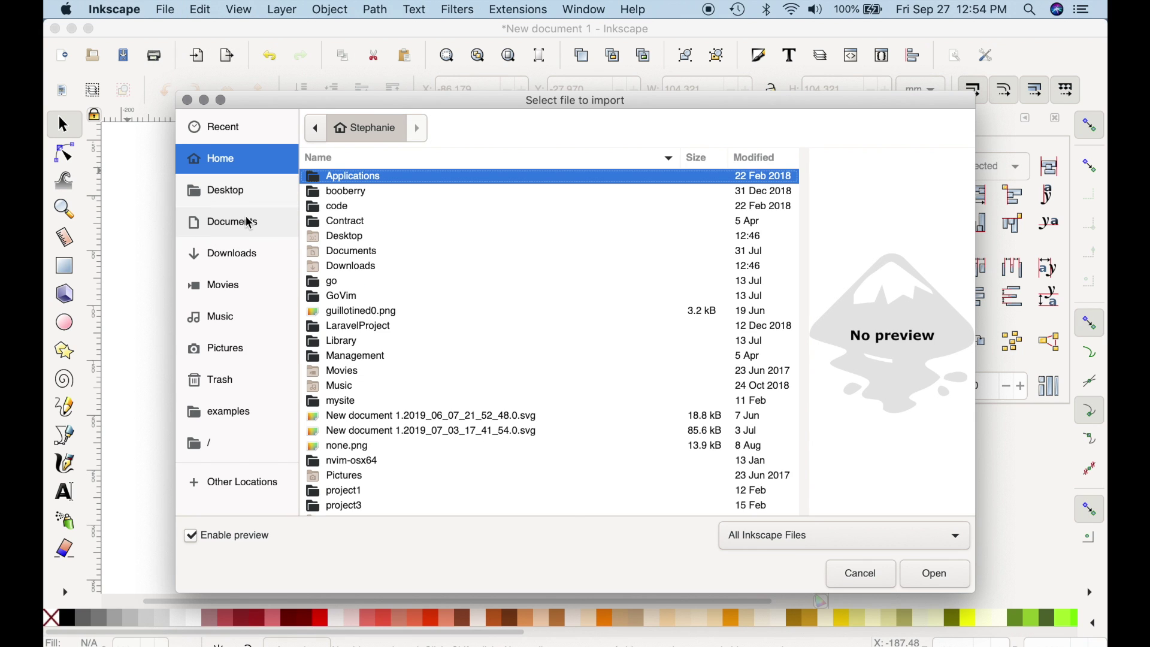
click(237, 198)
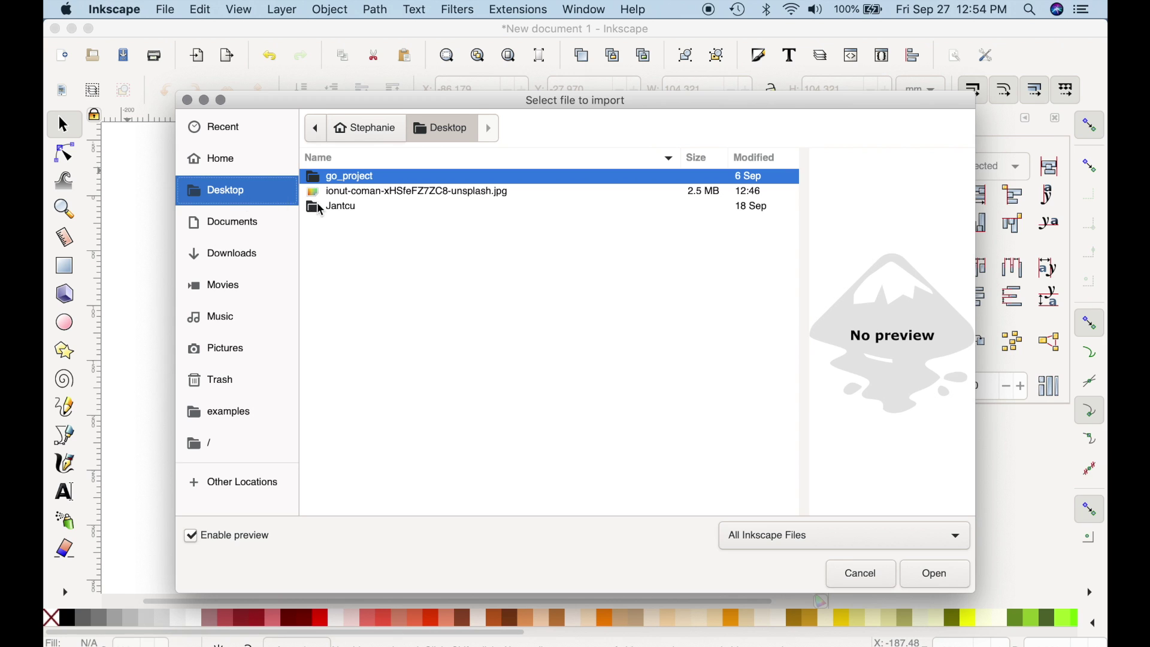
click(450, 192)
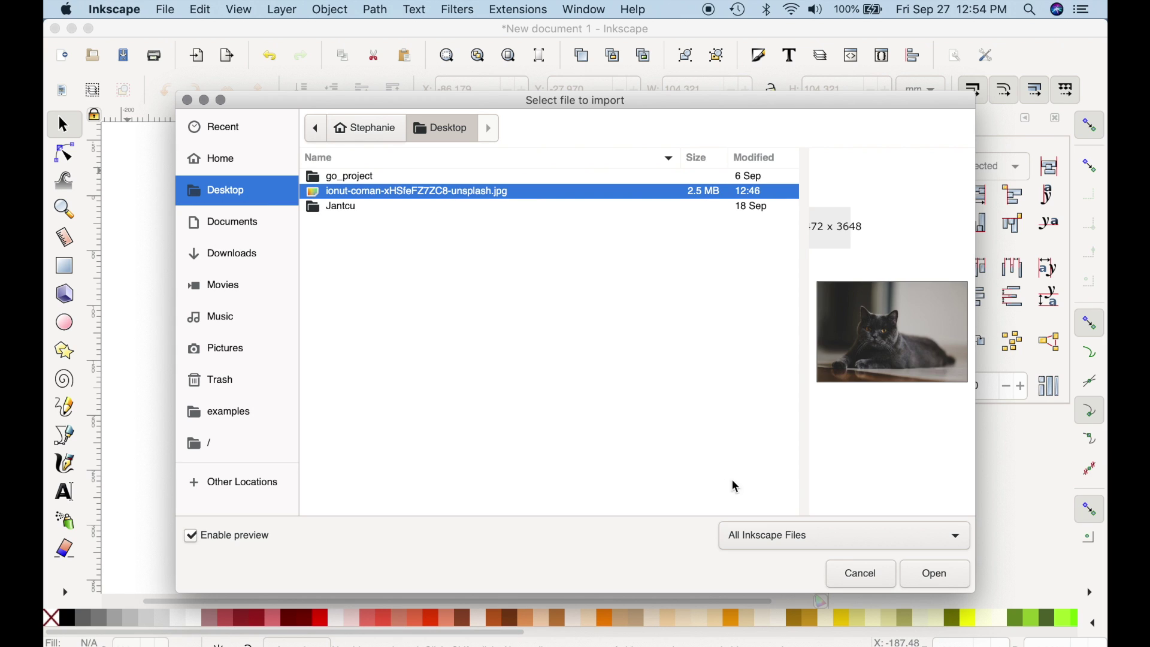
click(935, 574)
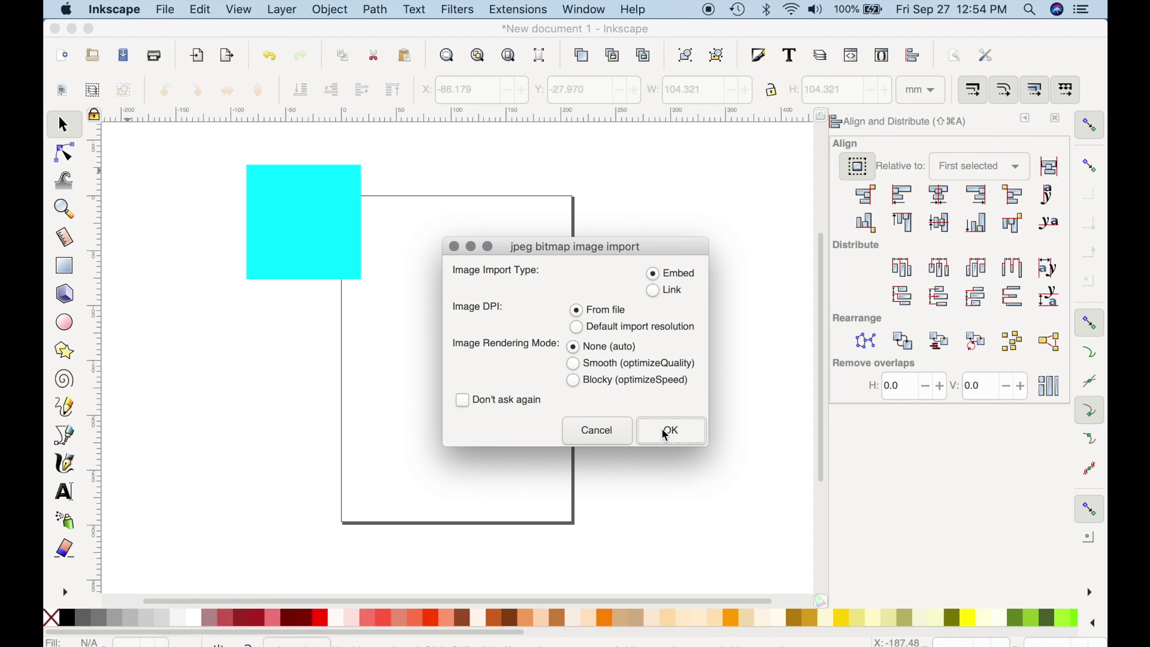
click(583, 329)
click(580, 366)
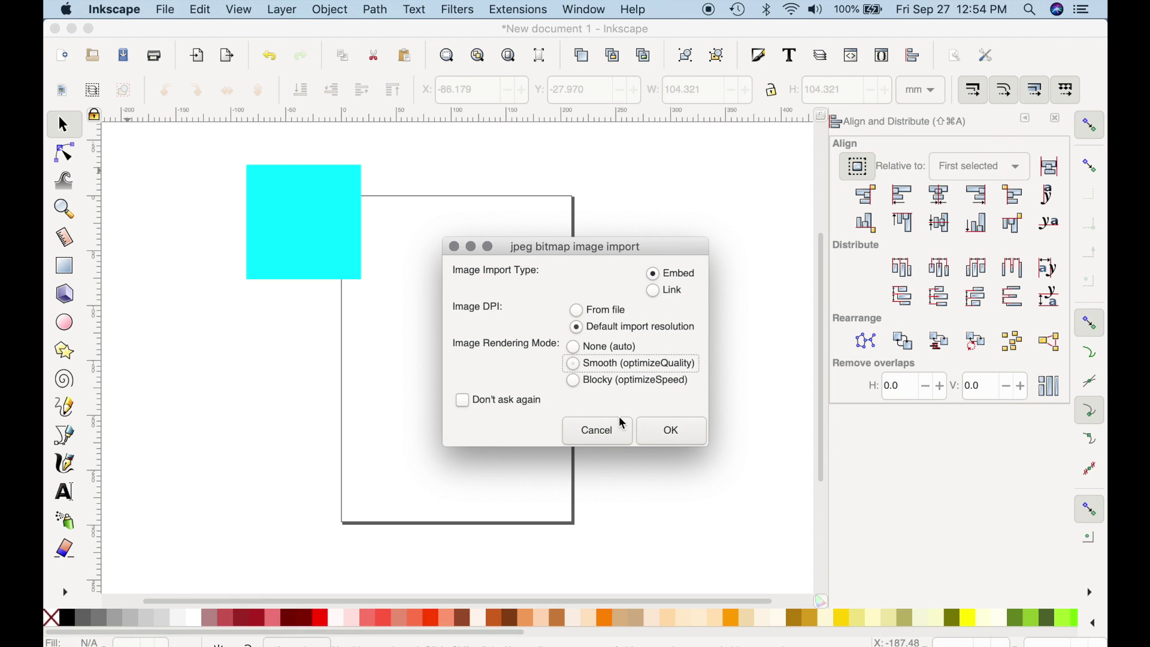
click(672, 443)
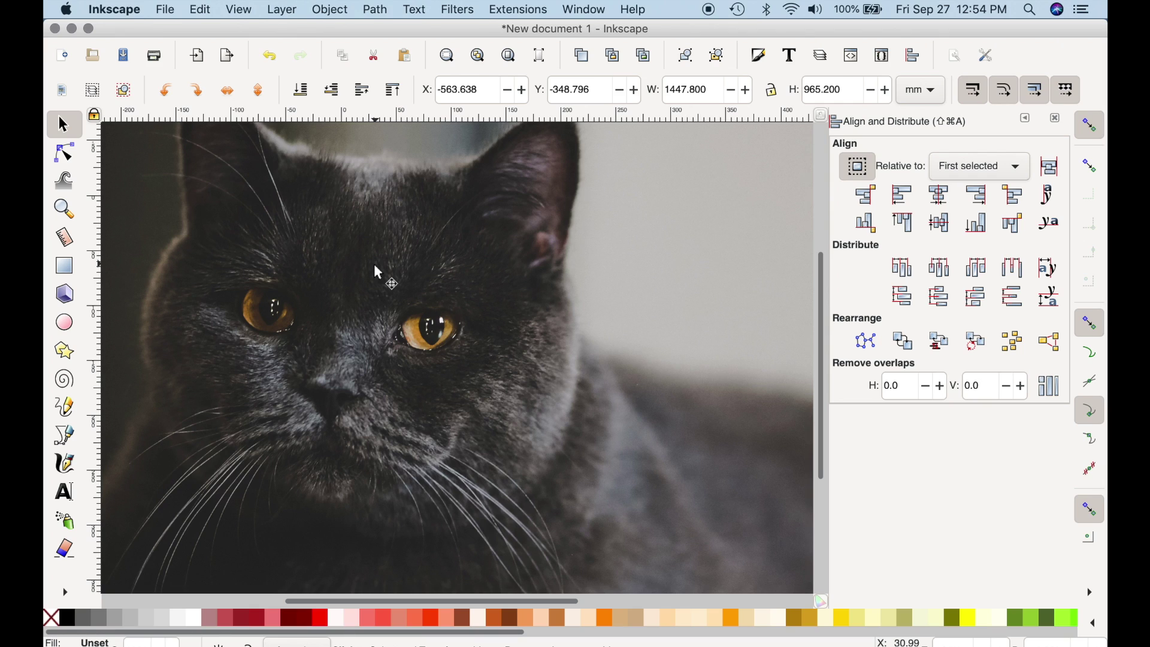
Abandon a second import and zoom out with the Zoom tool to show the whole page.
click(166, 11)
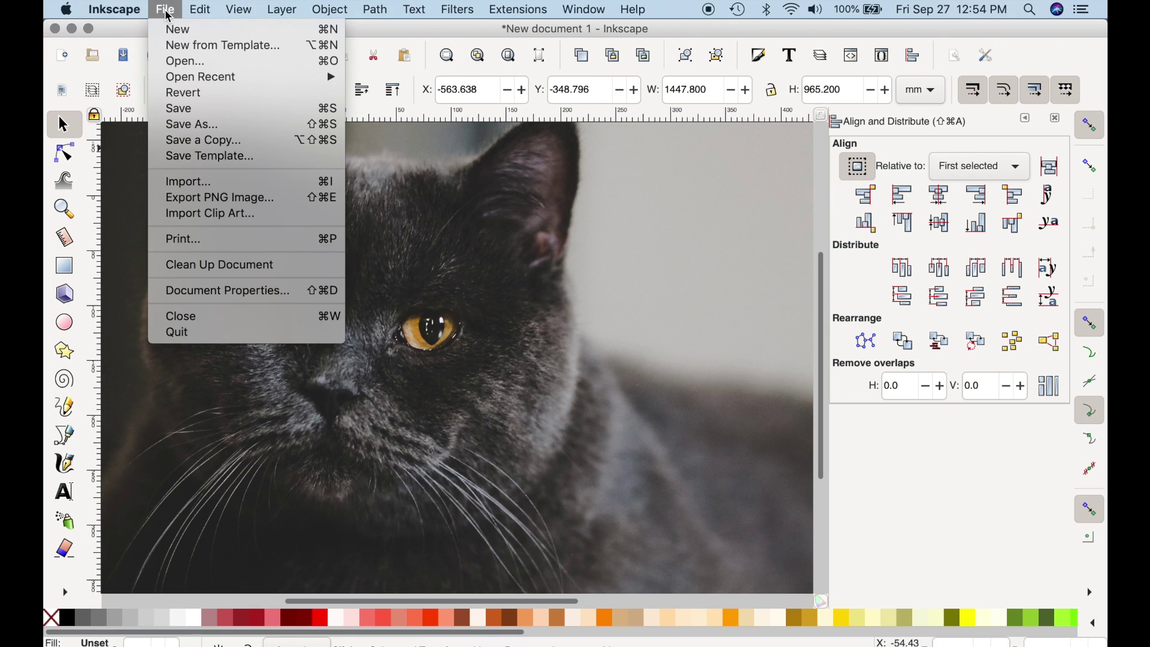
click(233, 187)
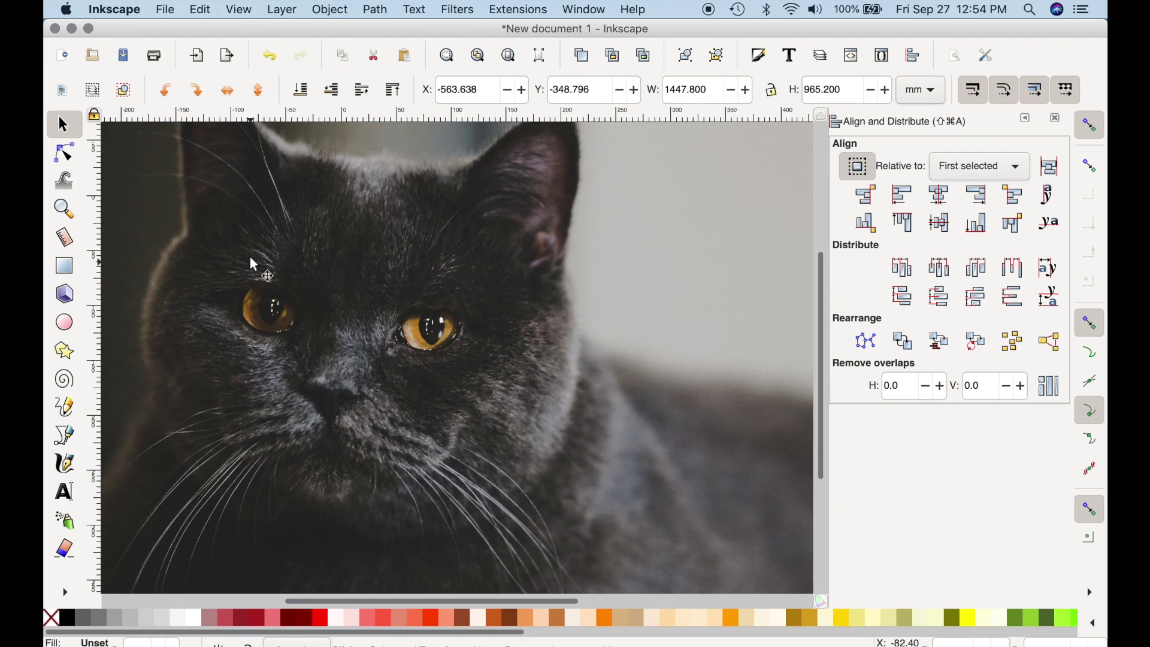
key(z)
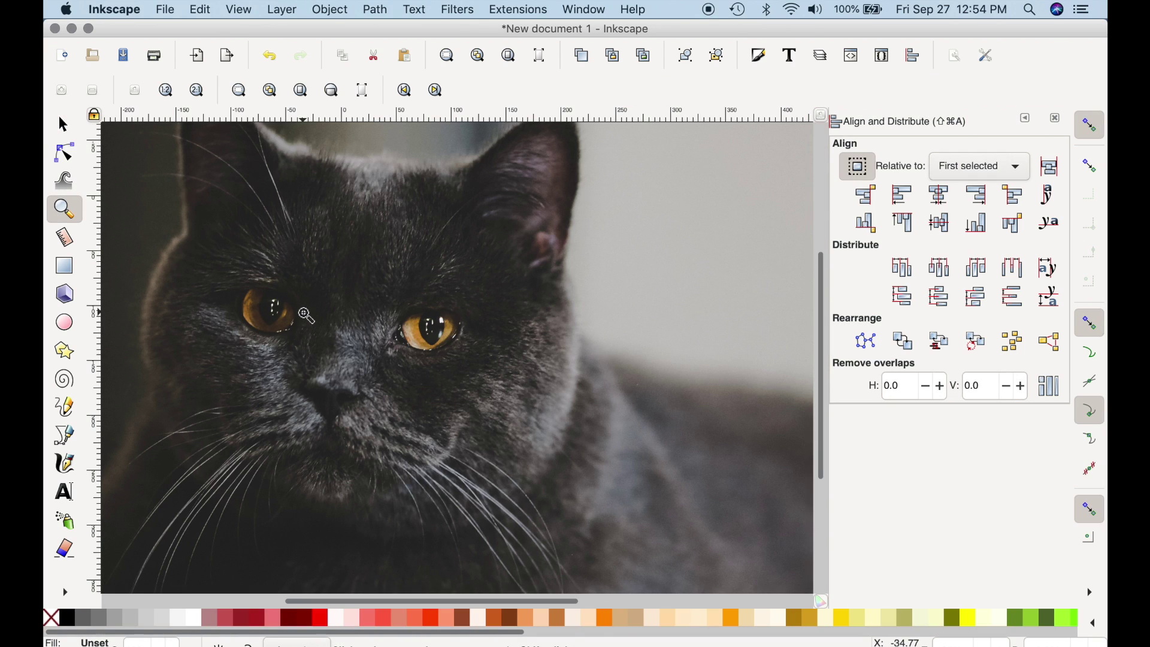
shift+click(304, 312)
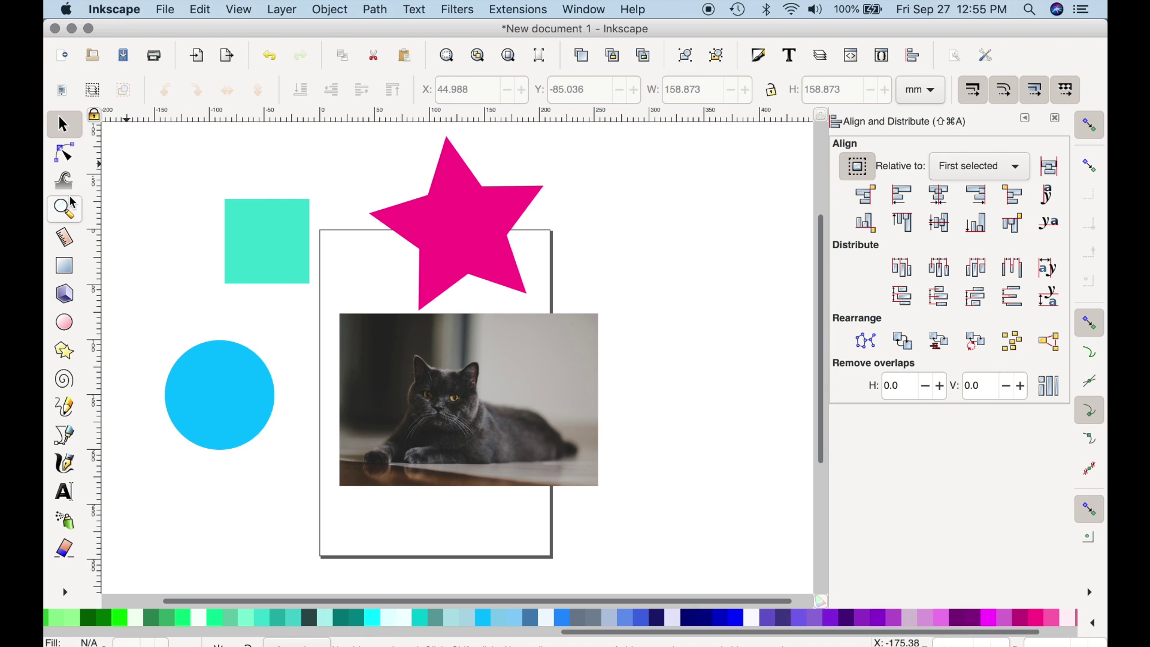
Adjust the view, then select the cat photo and nudge it slightly upward.
click(69, 210)
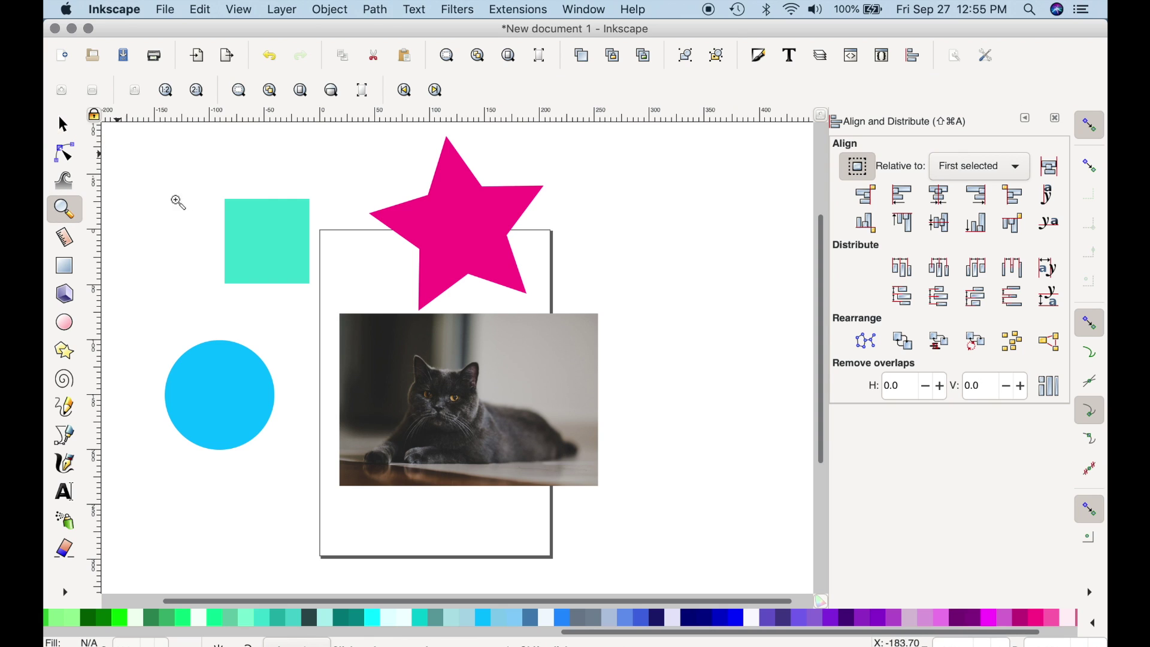
key(space)
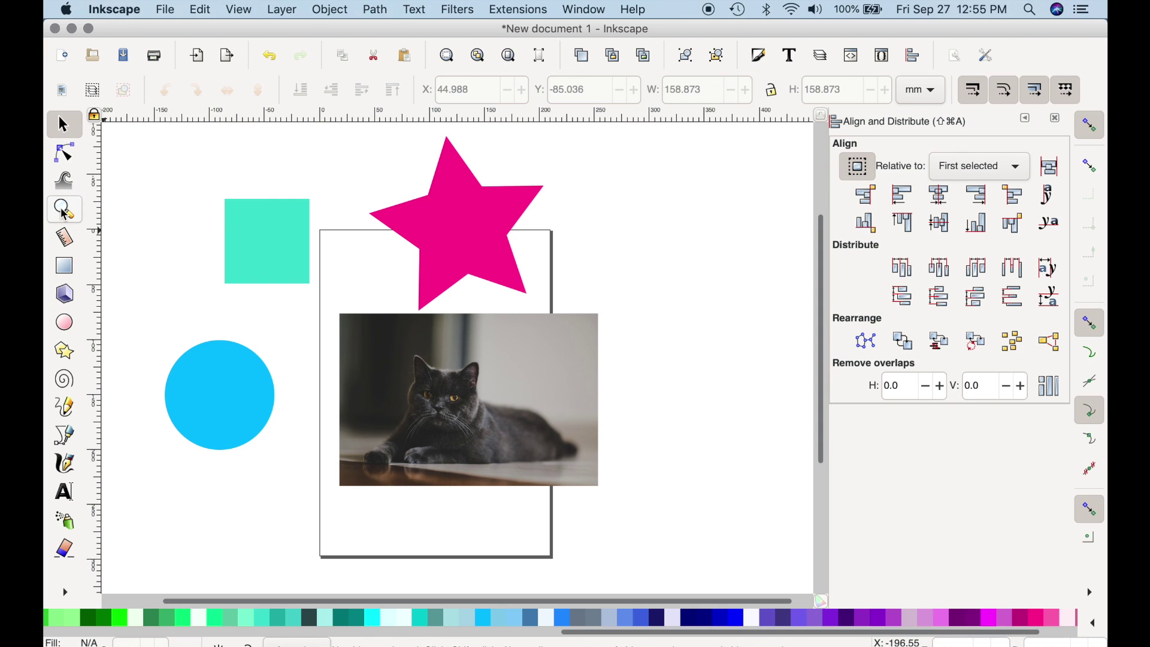
scroll(174, 281, up, 1)
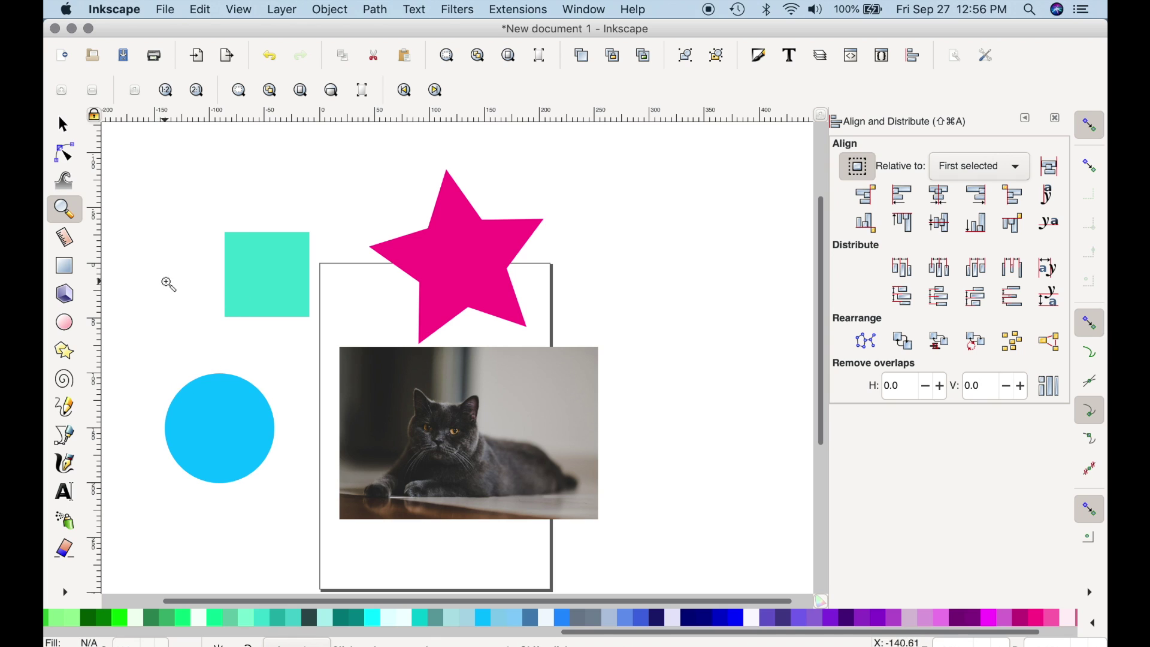
click(63, 124)
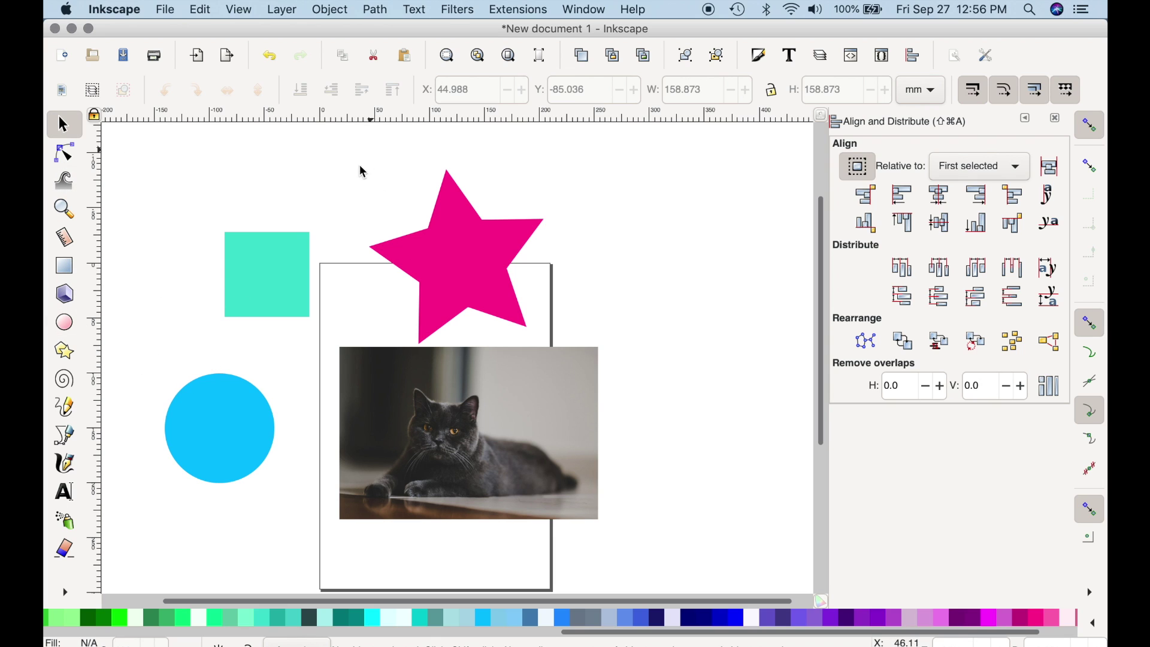
click(505, 414)
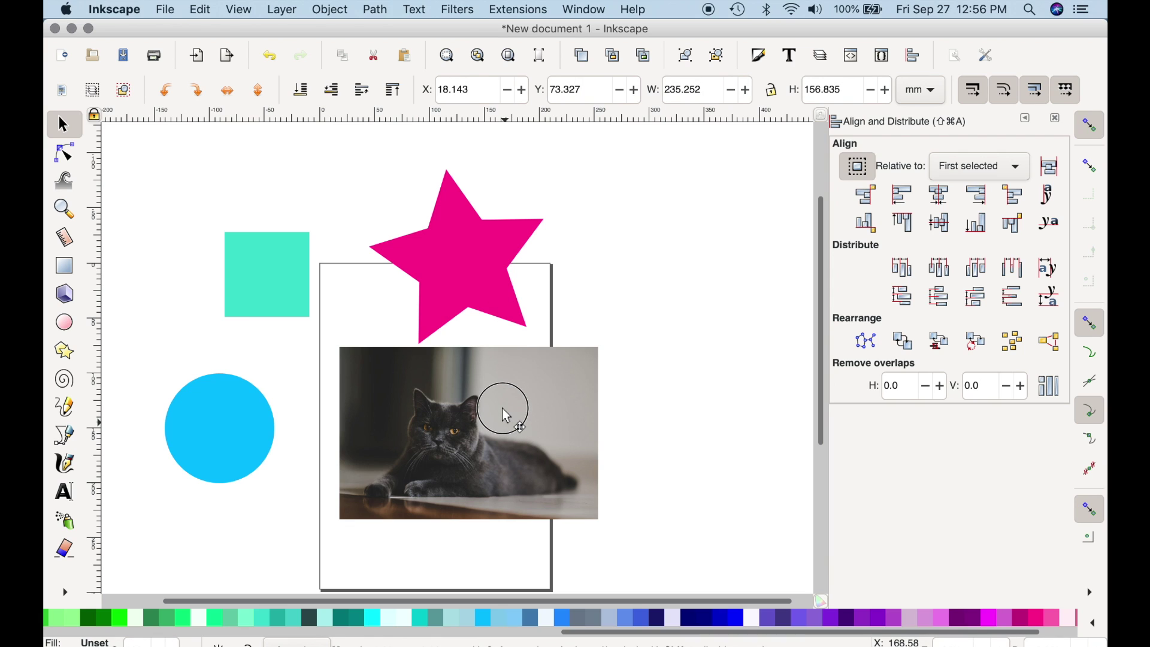
drag(505, 413, 504, 410)
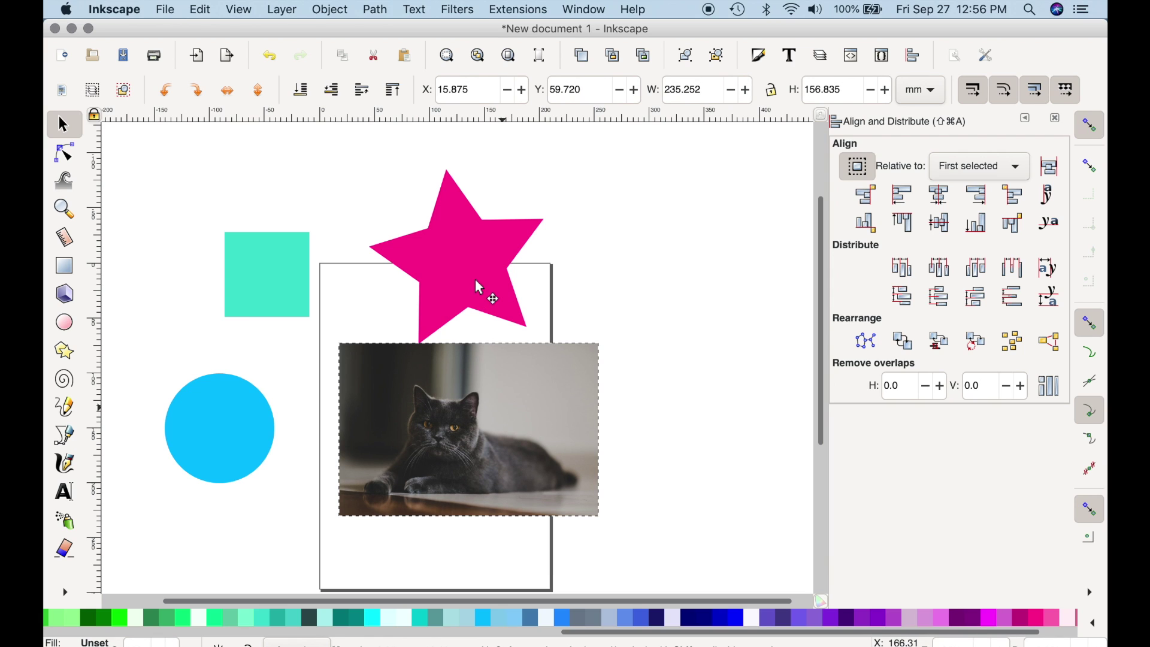
Move the star over the photo's top edge and lower it behind the photo.
drag(476, 281, 450, 334)
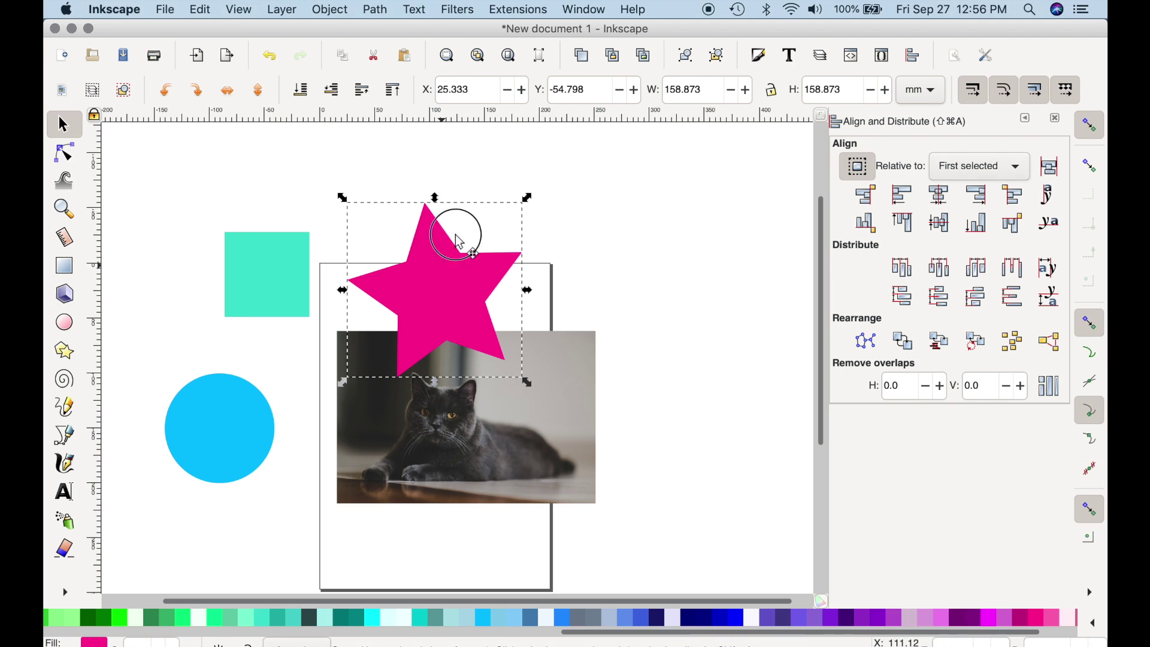
drag(457, 236, 489, 153)
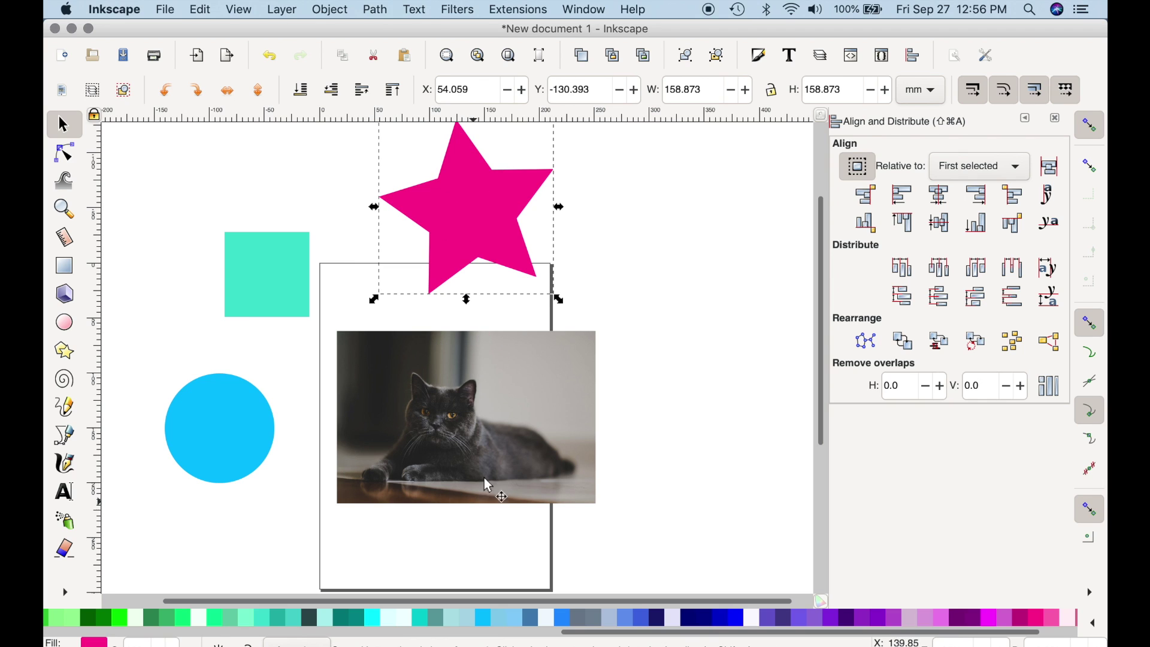
click(468, 203)
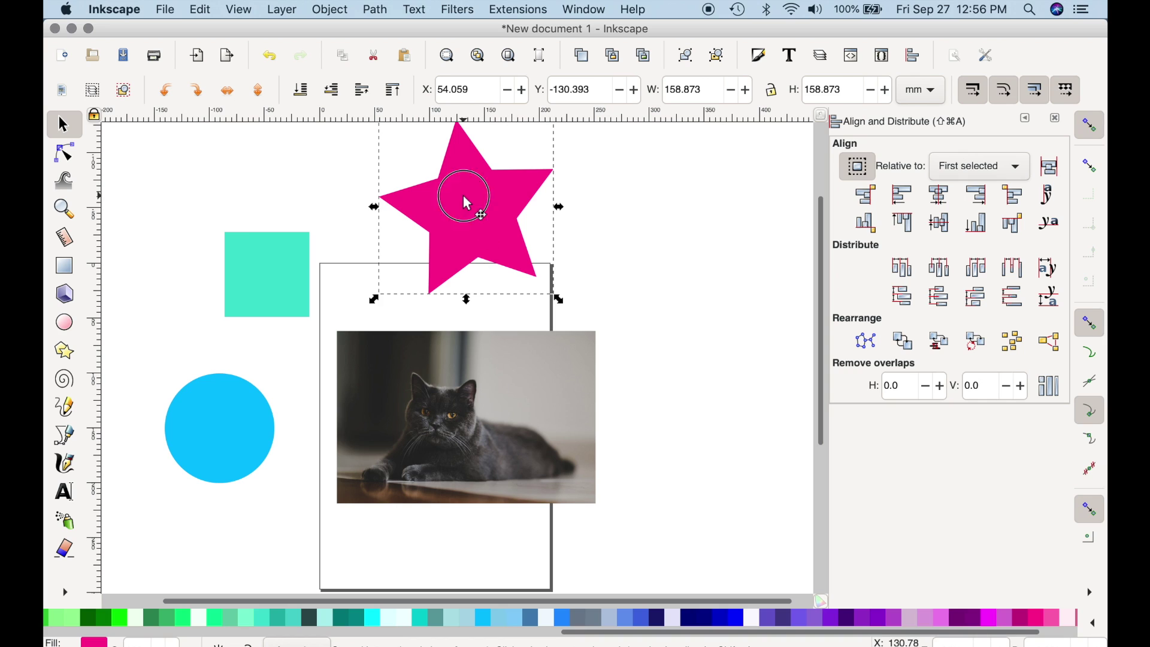
drag(468, 203, 462, 468)
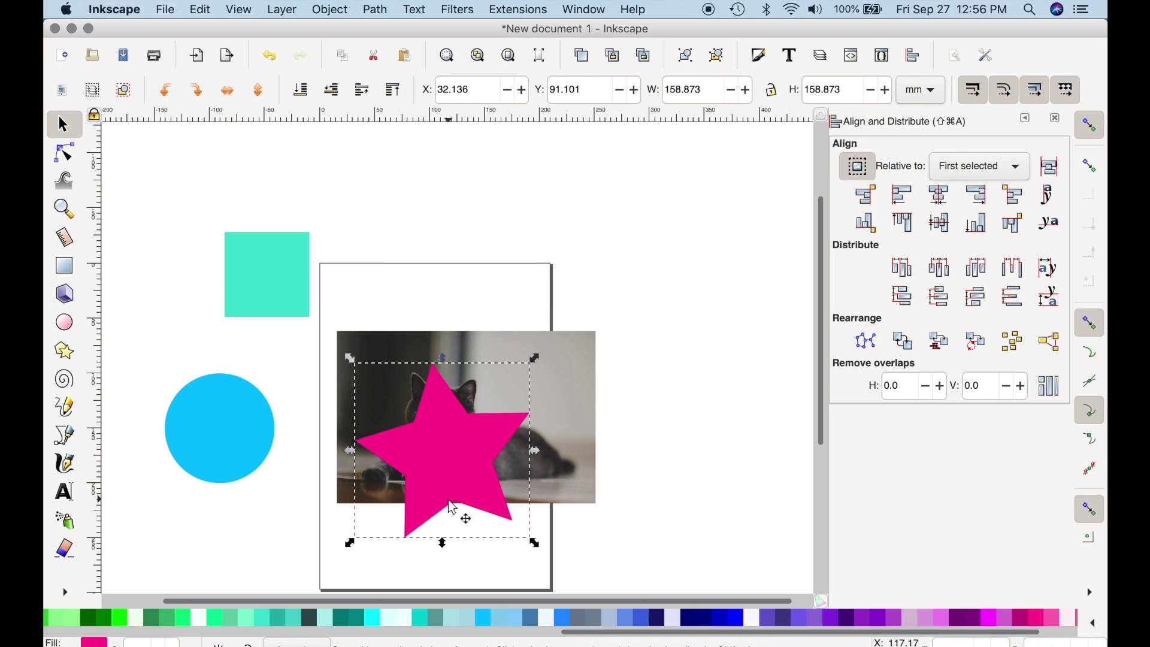
drag(445, 443, 443, 415)
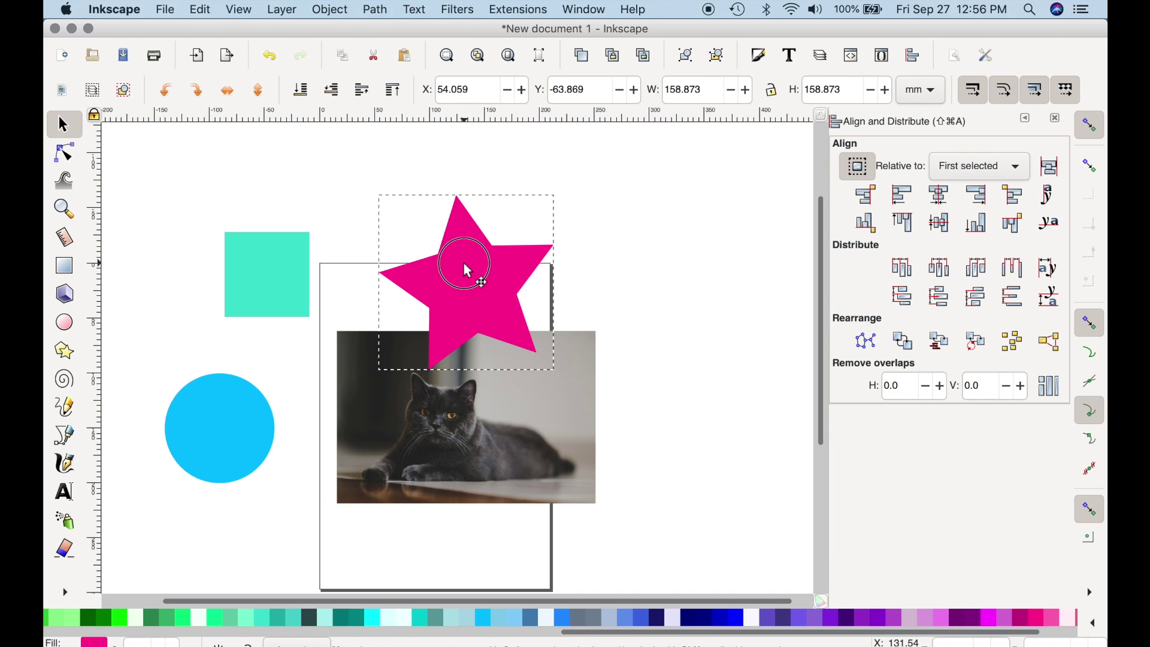
drag(468, 270, 491, 380)
click(300, 89)
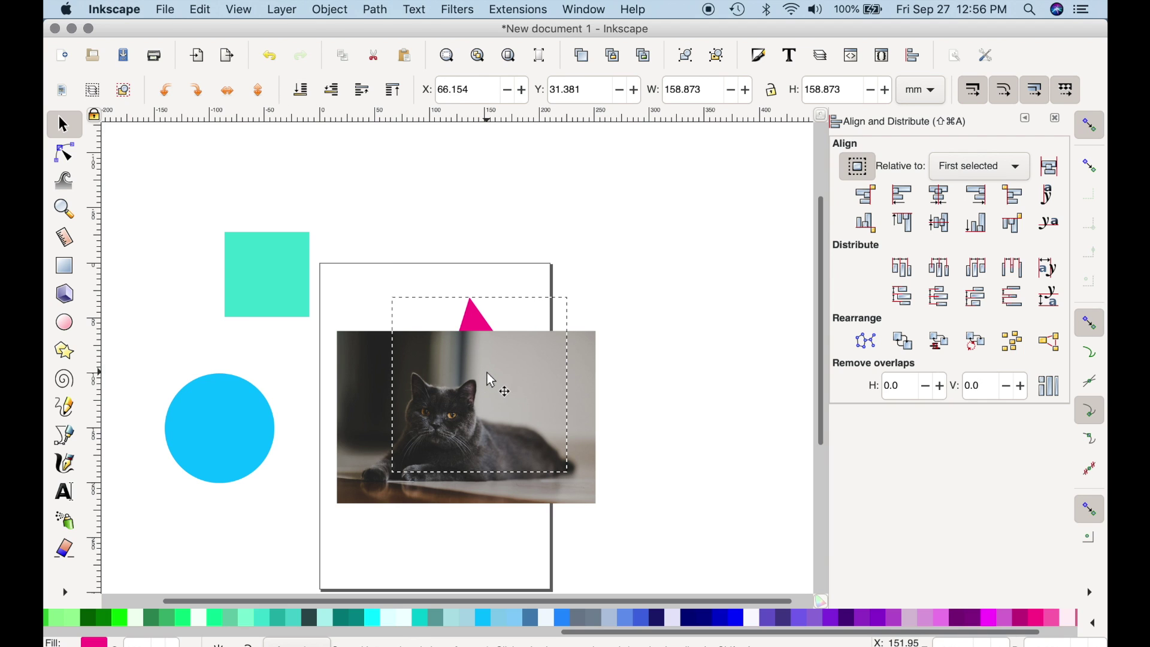
drag(475, 321, 464, 283)
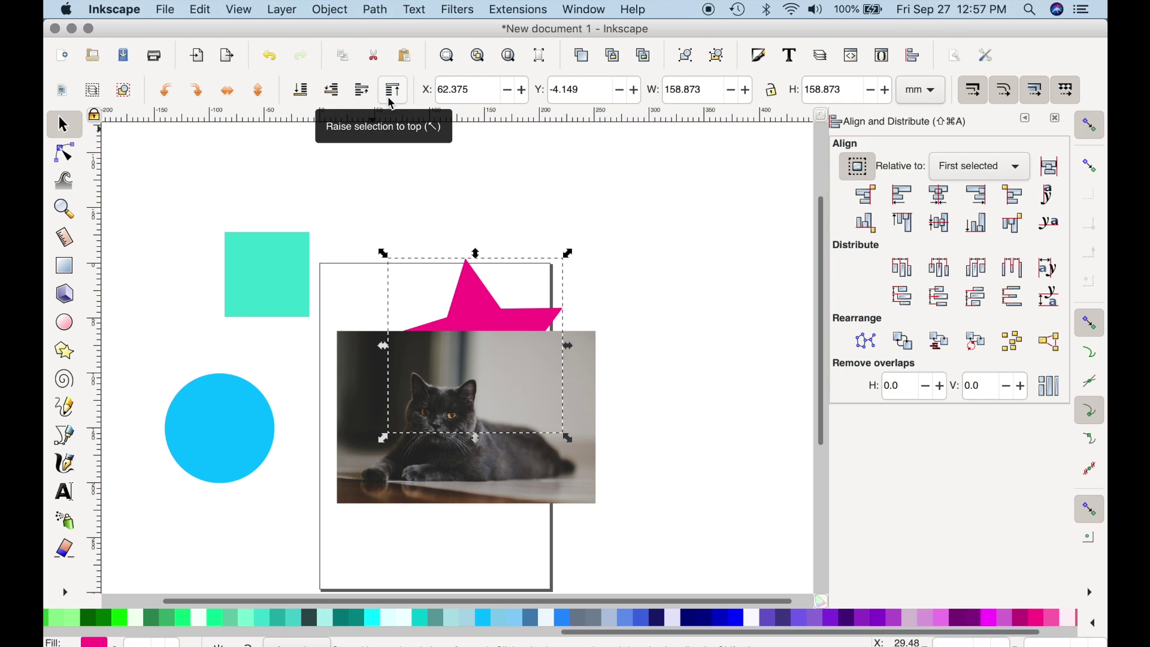
Raise the star over the cat's face, select it with the photo, and apply Object > Clip > Set.
click(396, 95)
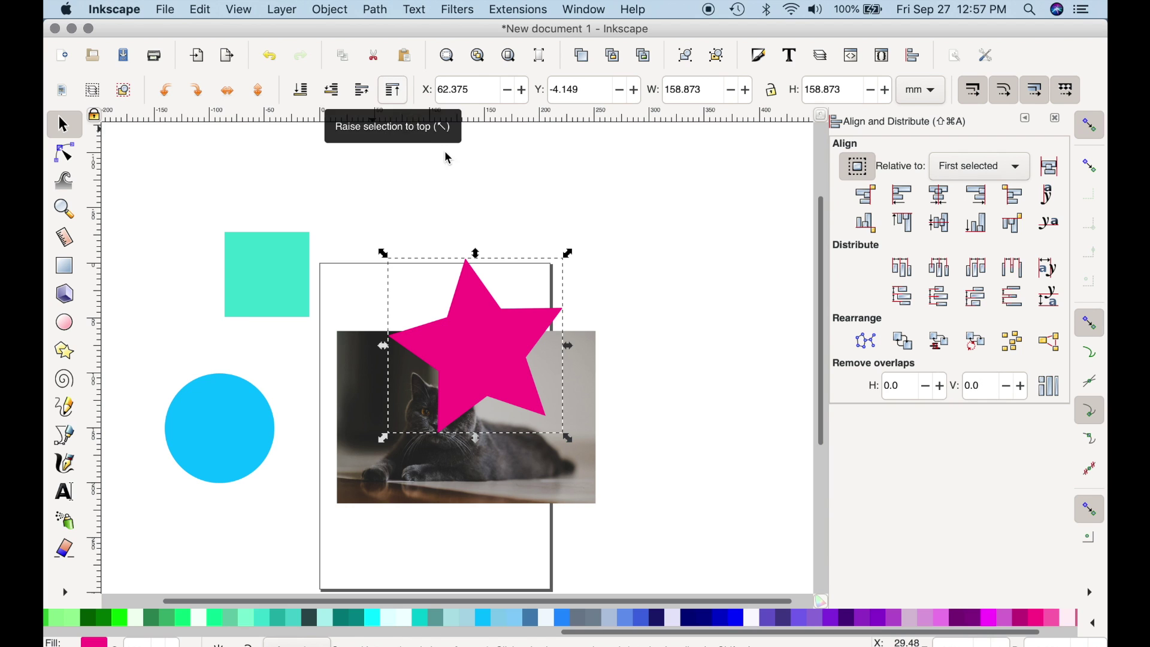
drag(478, 342, 449, 418)
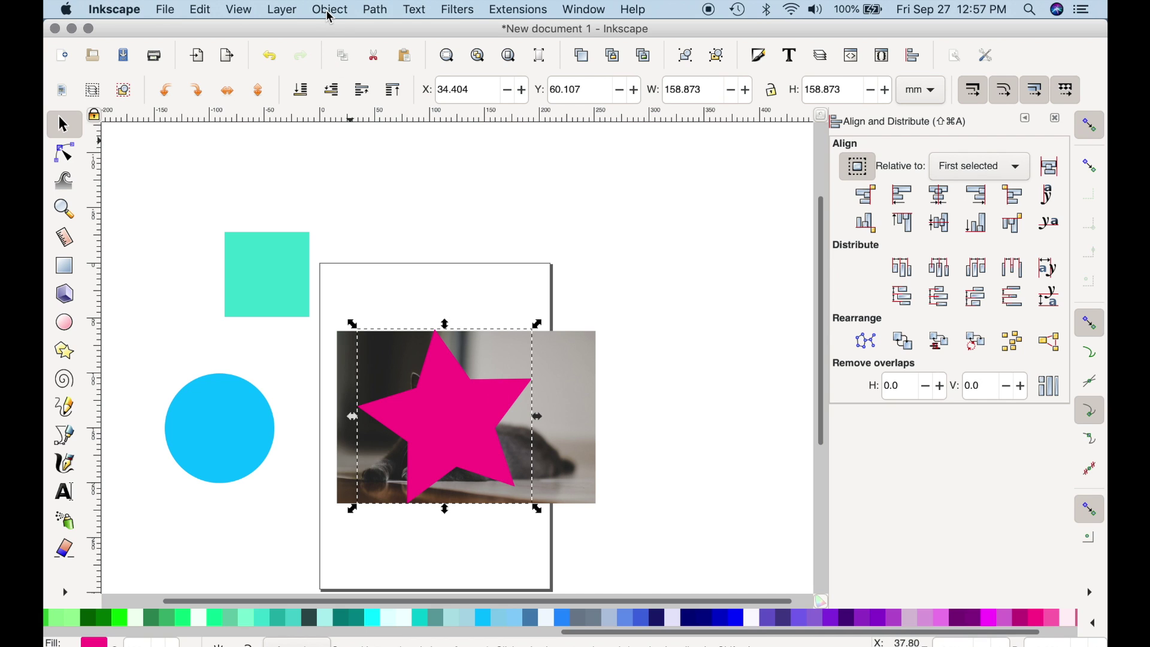
shift+click(584, 375)
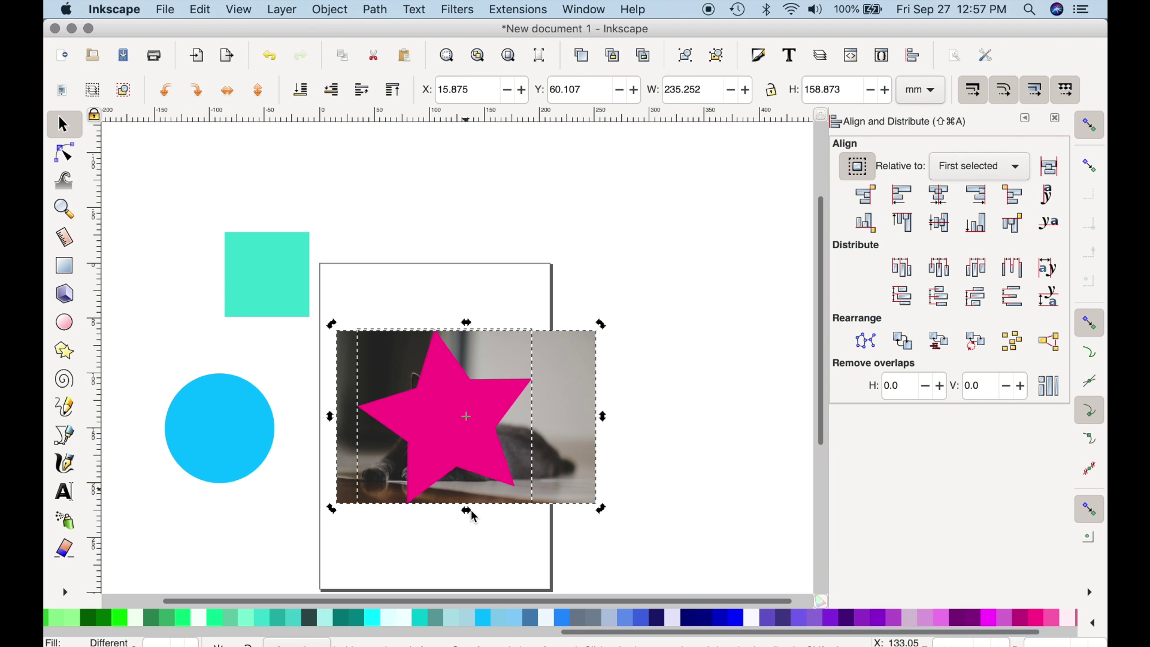
click(462, 539)
click(432, 450)
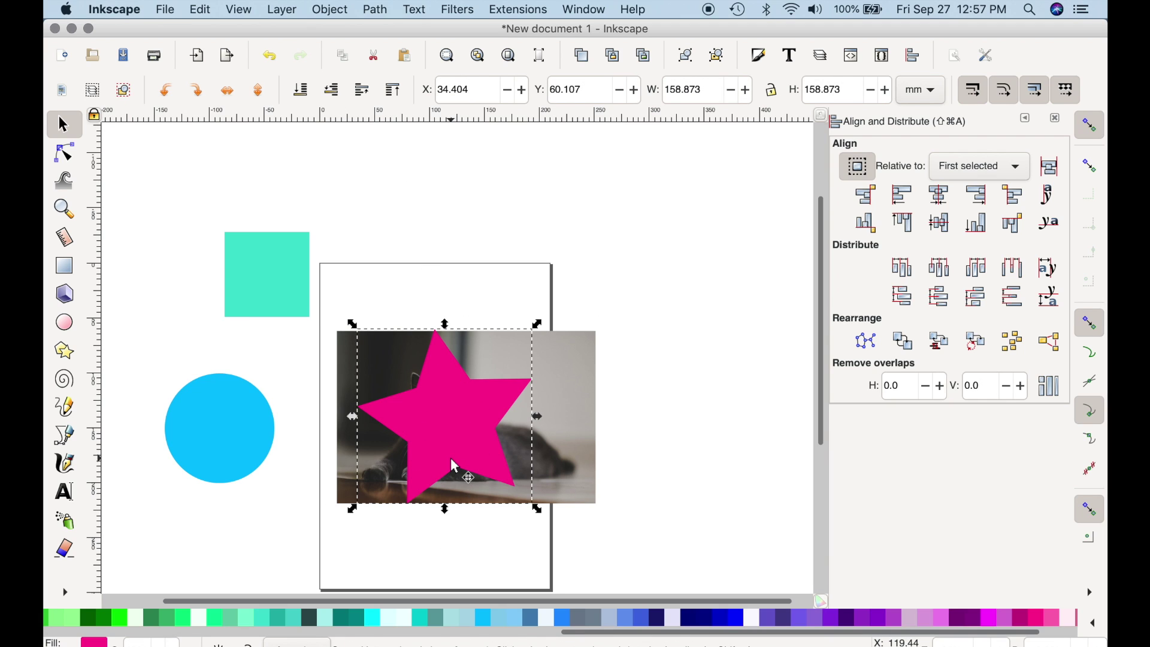
shift+click(581, 399)
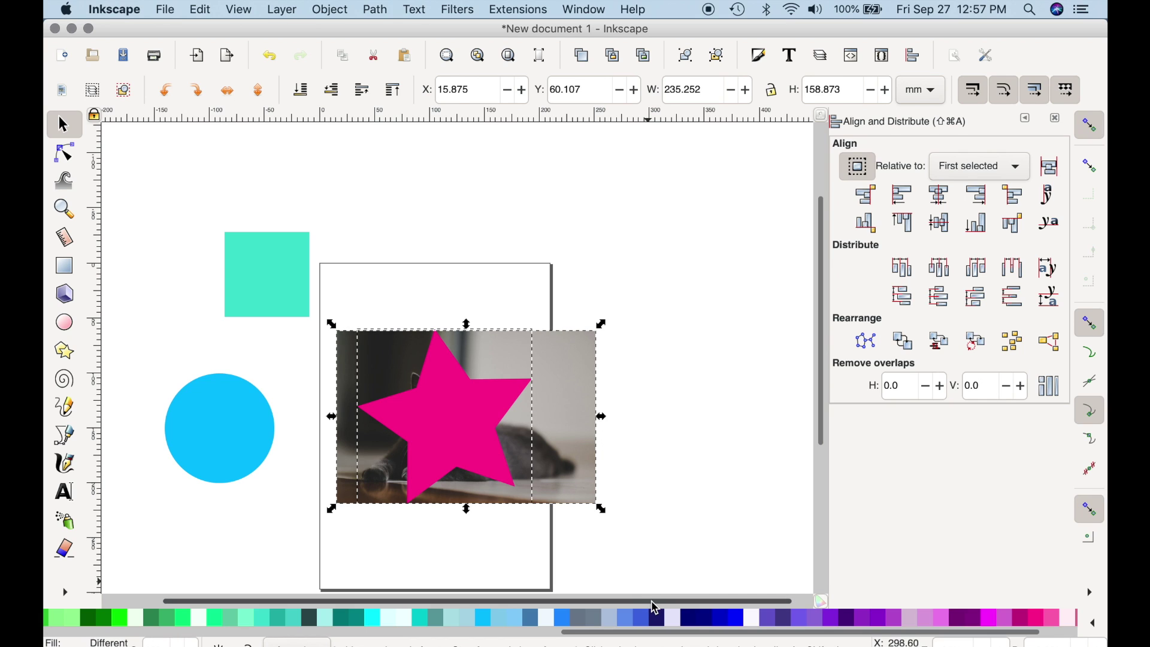
click(344, 10)
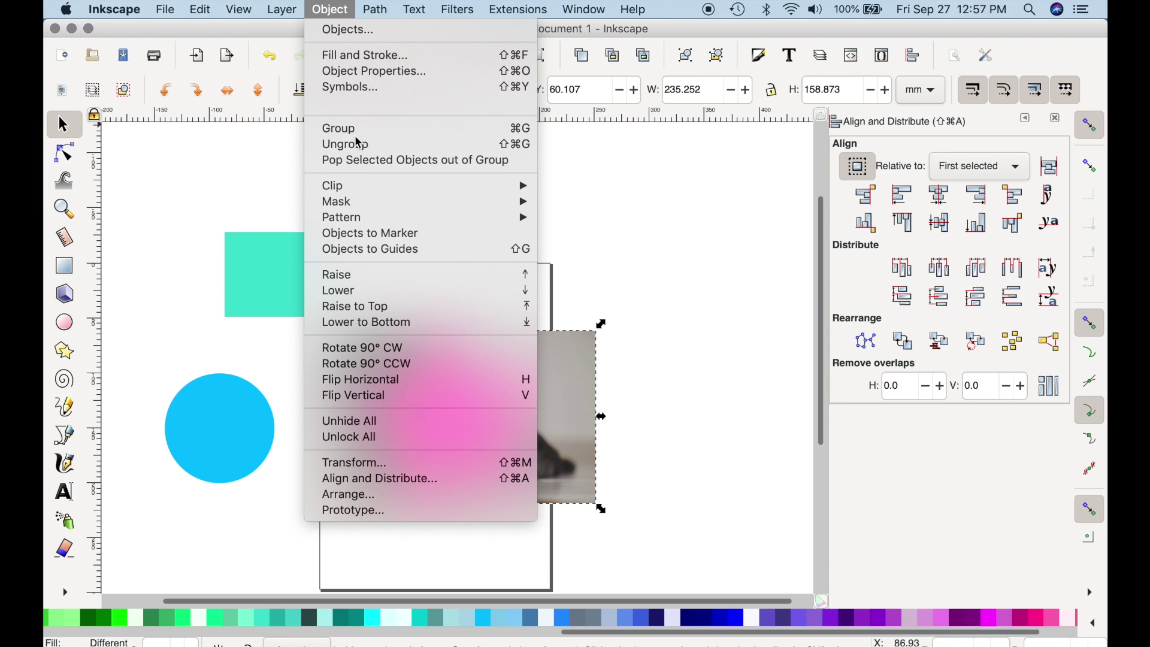
mouse_move(368, 192)
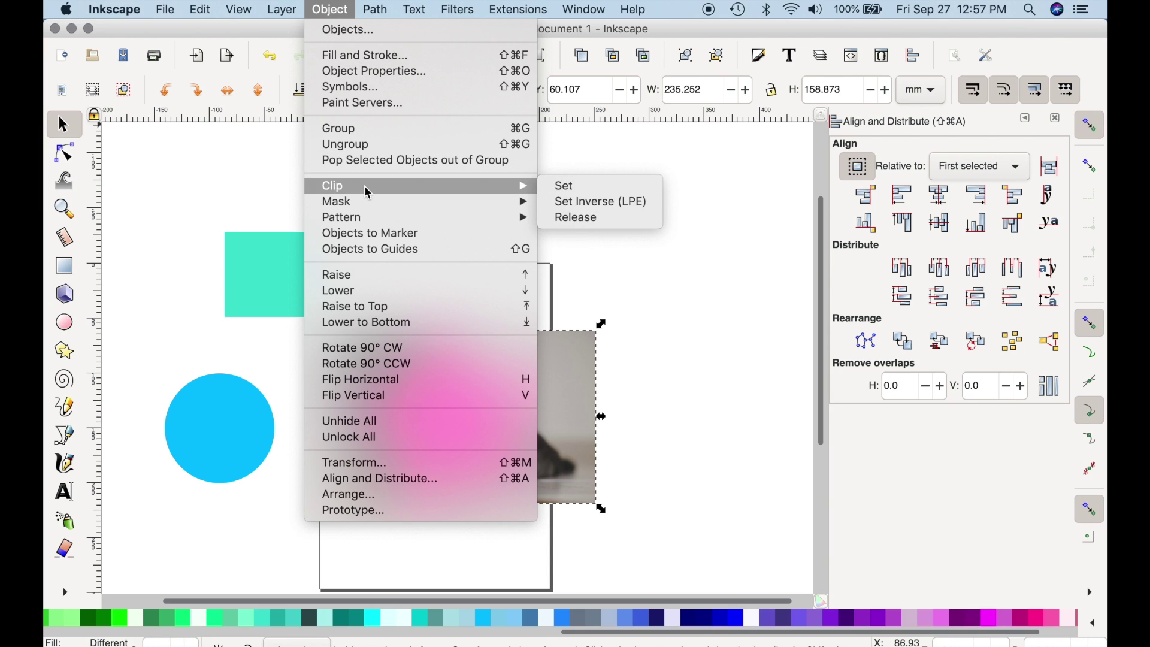
click(575, 186)
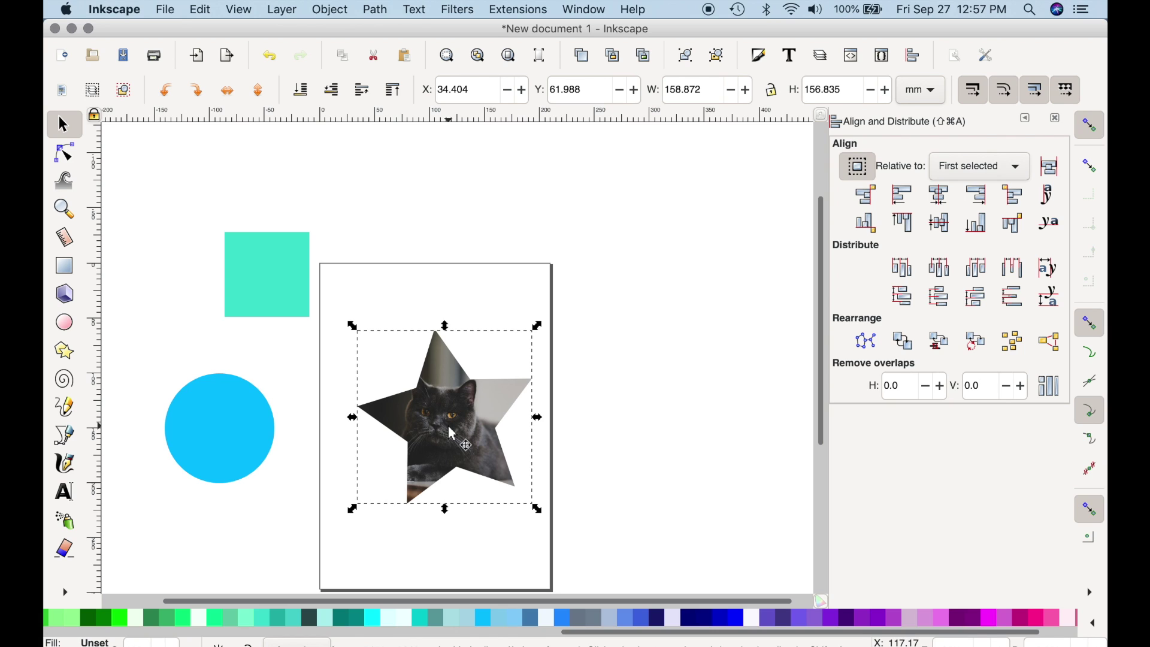
click(63, 157)
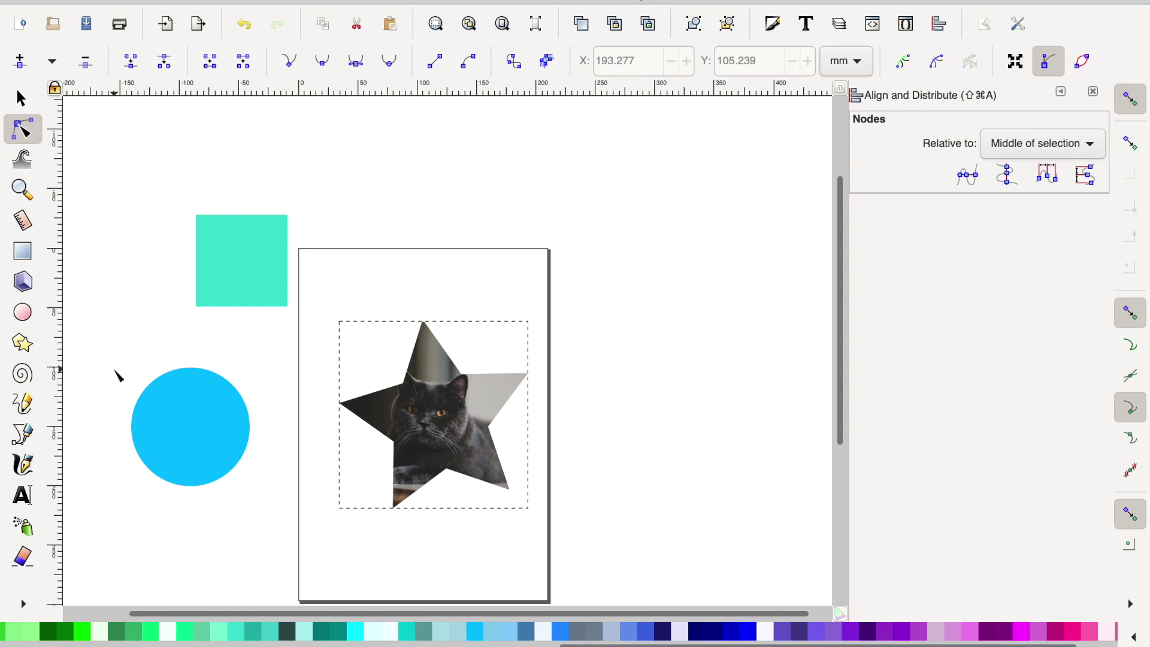
Undo the clip, move the pink star off the photo and the blue circle onto it.
key(super+z)
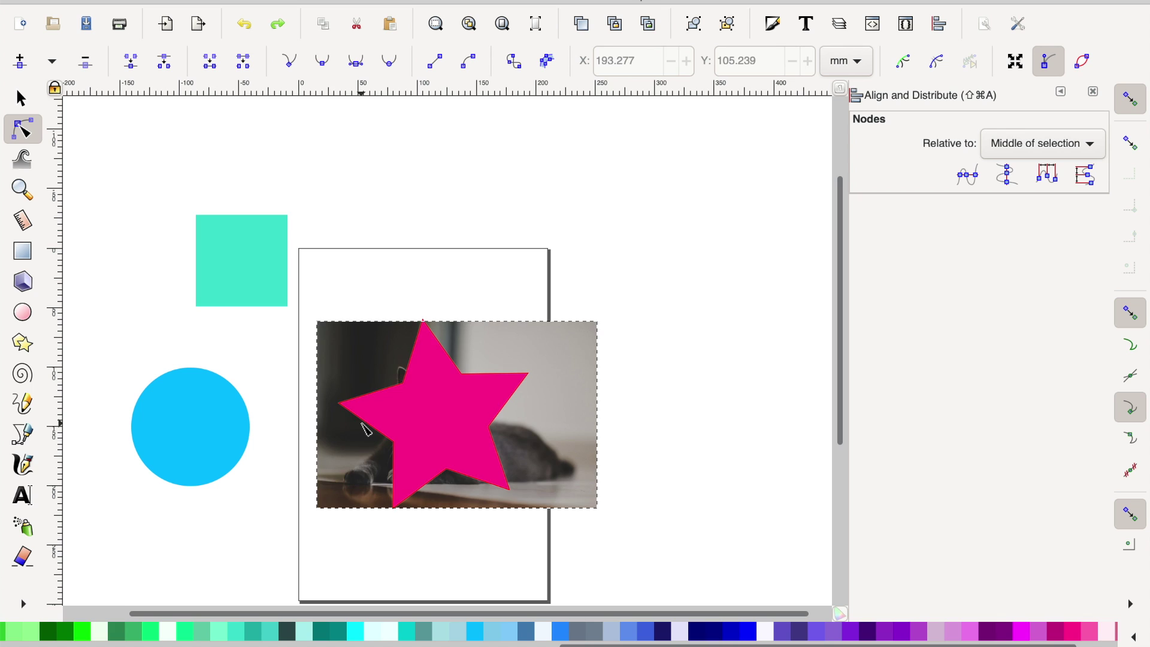
click(21, 98)
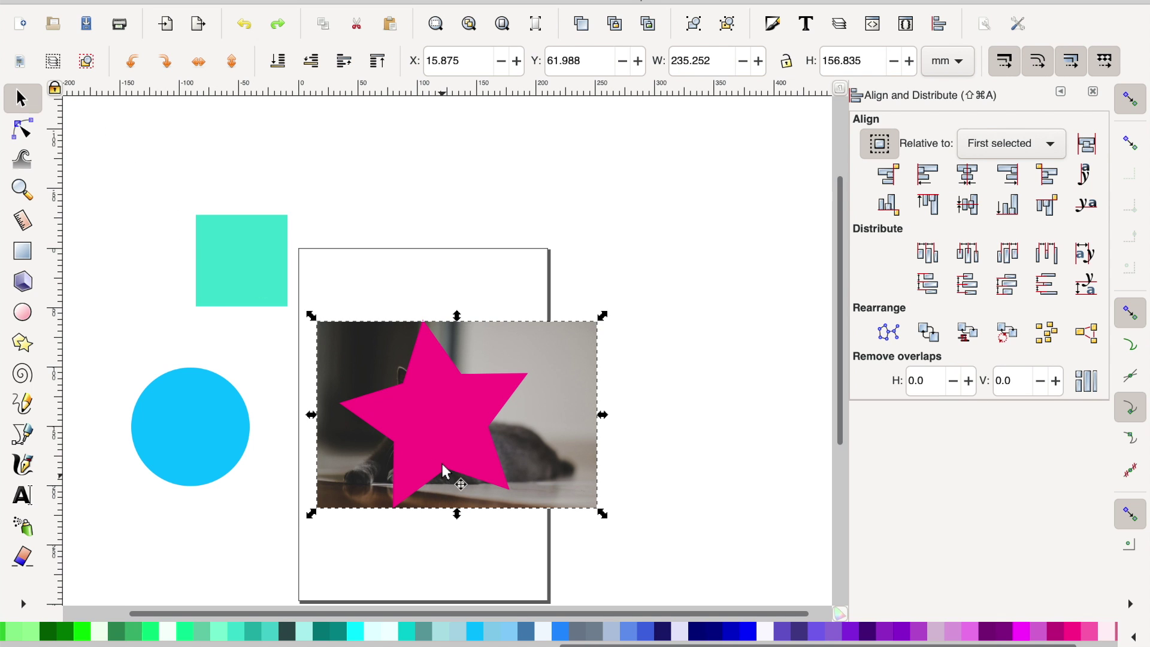
drag(452, 441, 305, 563)
click(189, 434)
drag(185, 425, 323, 440)
Place the star over the circle on the photo, shift the square up-left, and select all three.
drag(279, 520, 230, 416)
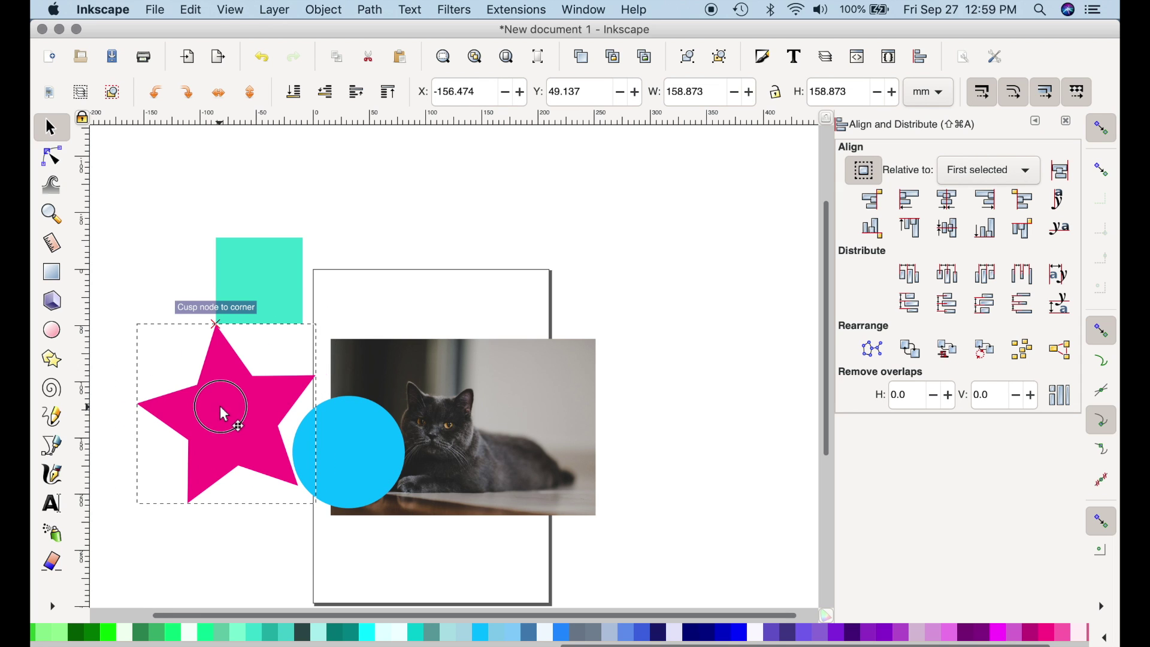
drag(336, 441, 434, 431)
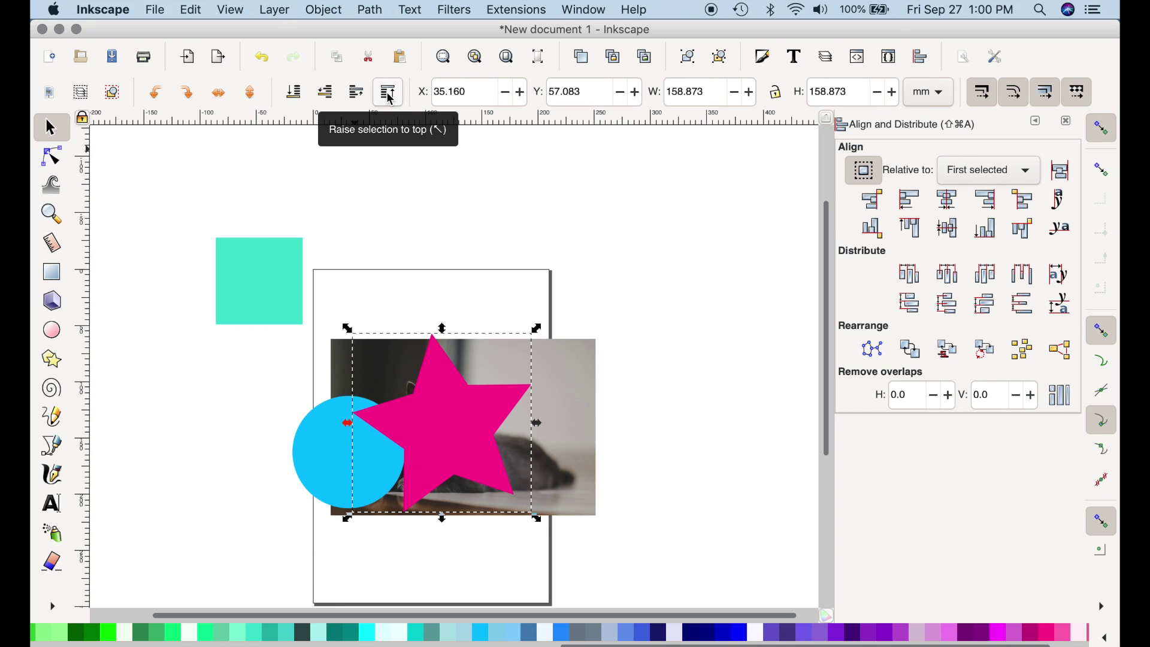
mouse_move(443, 456)
mouse_down()
mouse_move(417, 497)
mouse_move(331, 462)
mouse_move(421, 456)
mouse_up()
drag(249, 278, 162, 185)
drag(249, 272, 633, 542)
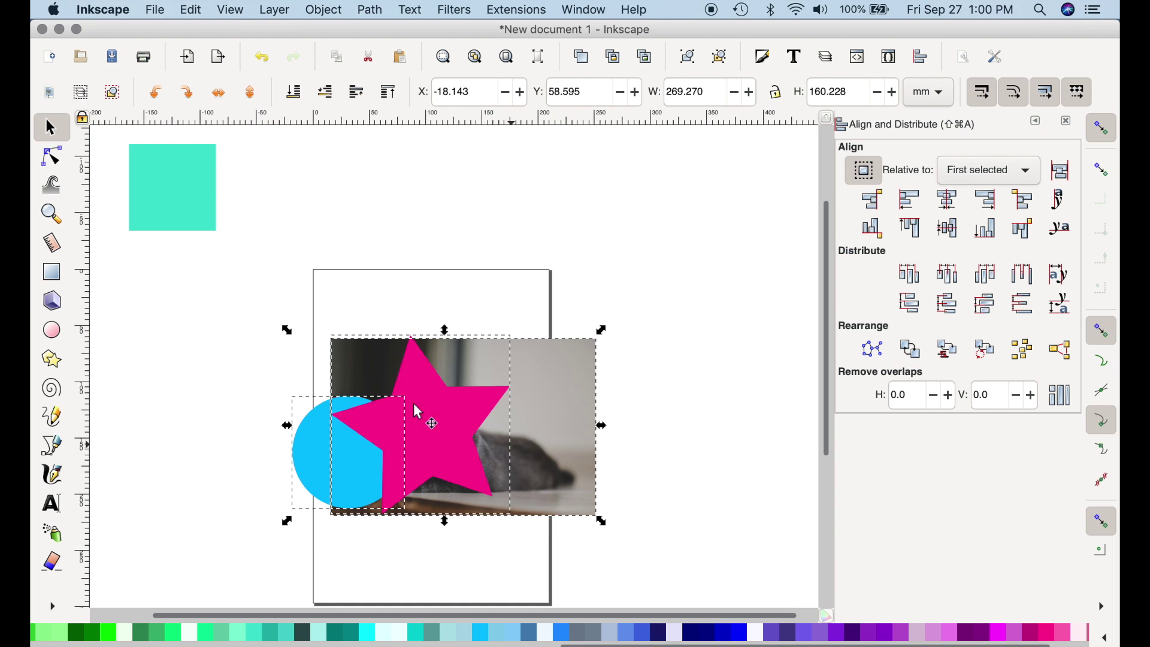
Clip the cat photo and blue circle to the star with Object > Clip > Set.
click(319, 10)
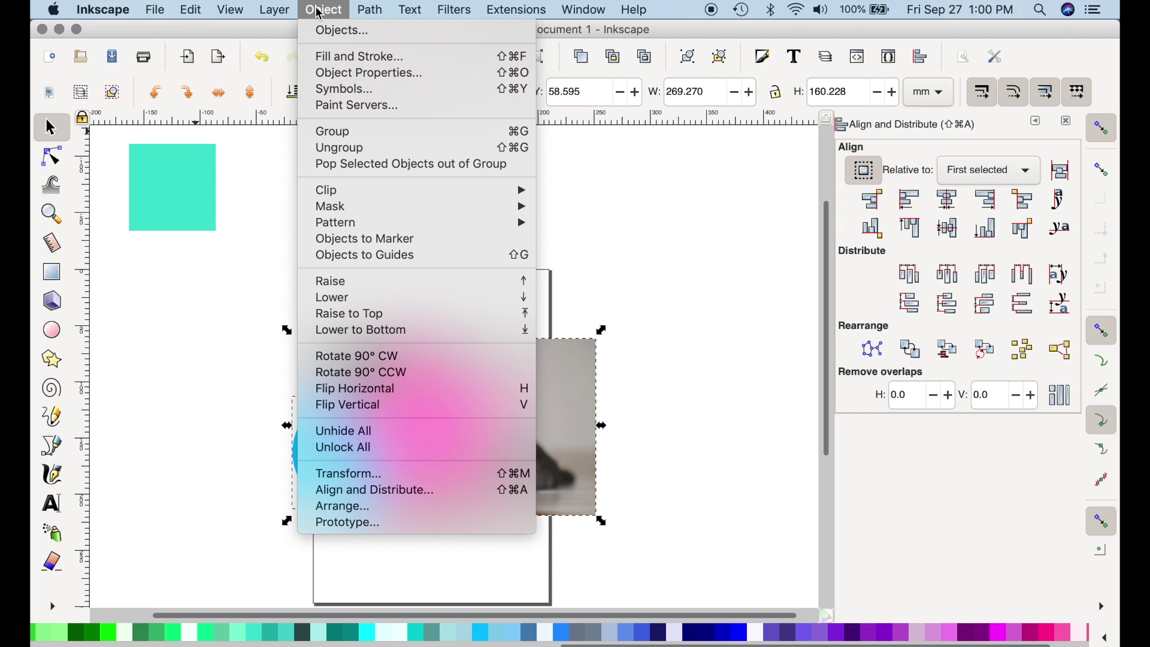
mouse_move(402, 189)
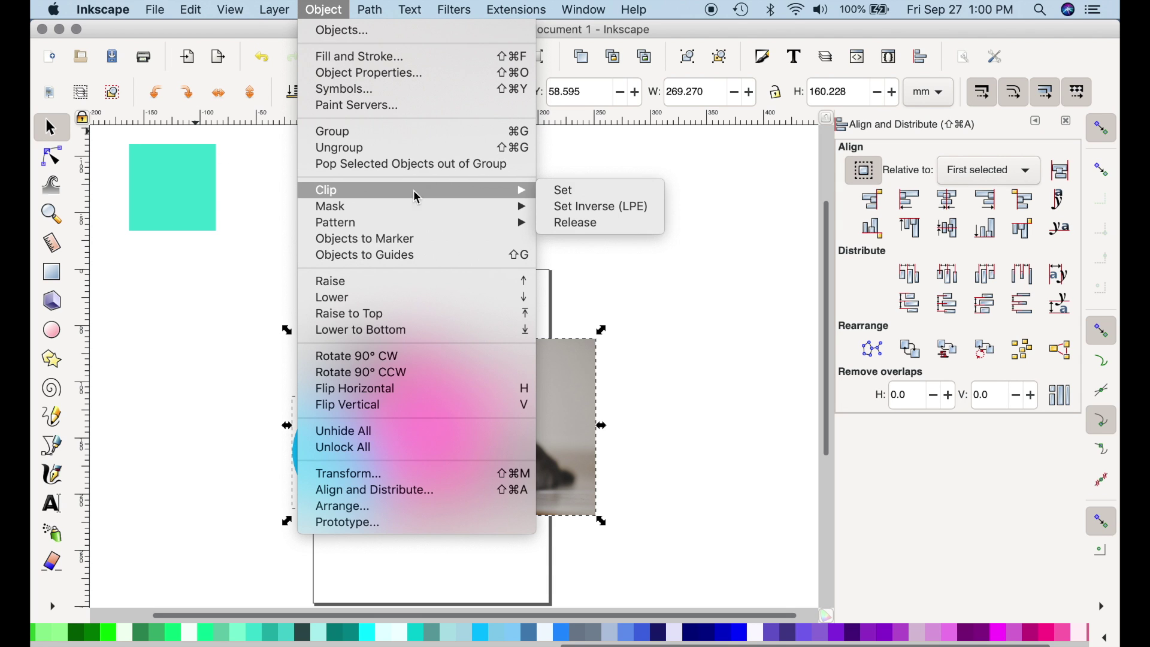
click(573, 192)
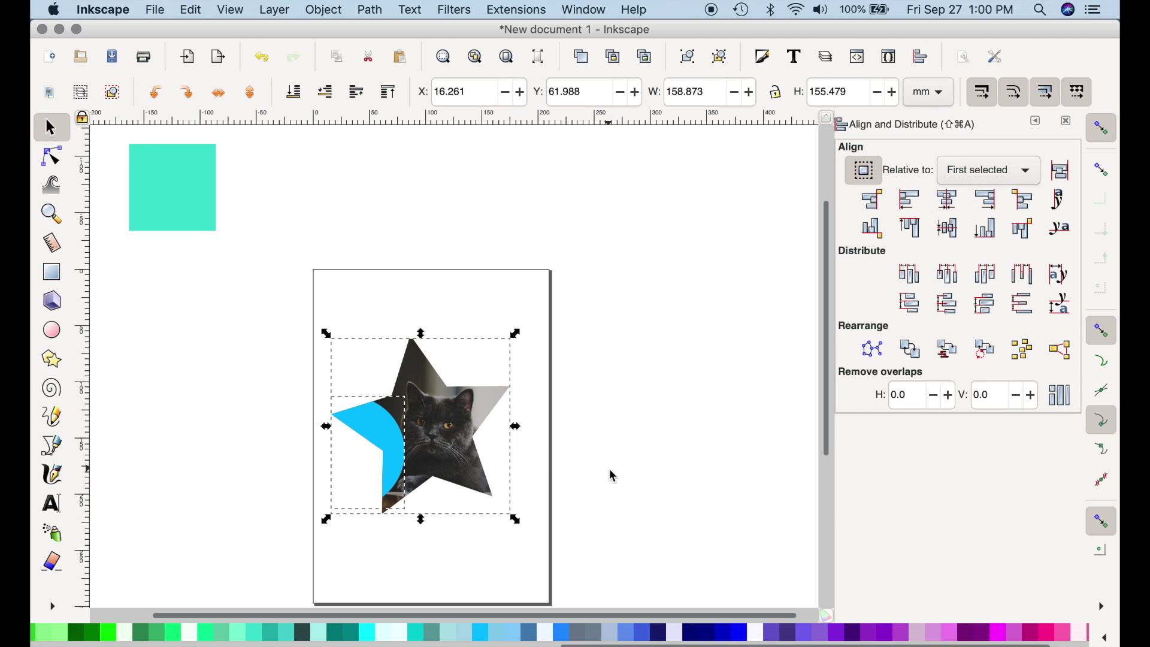
Deselect and reselect the clipped star image, toggling it into rotate and skew mode.
click(582, 454)
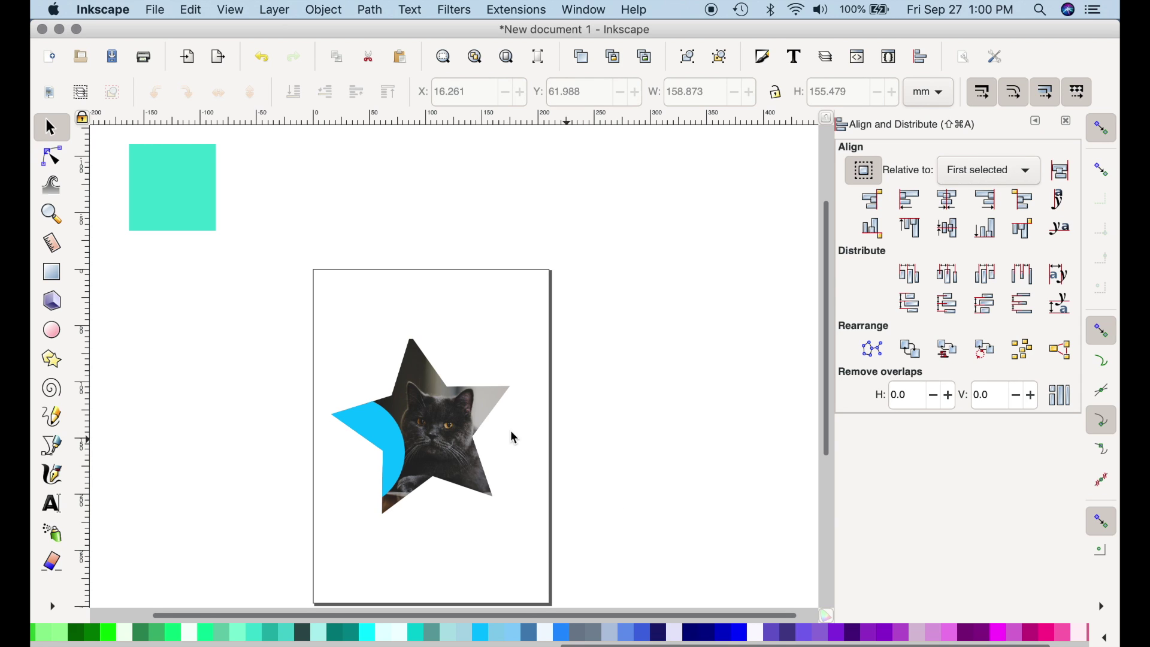
click(445, 426)
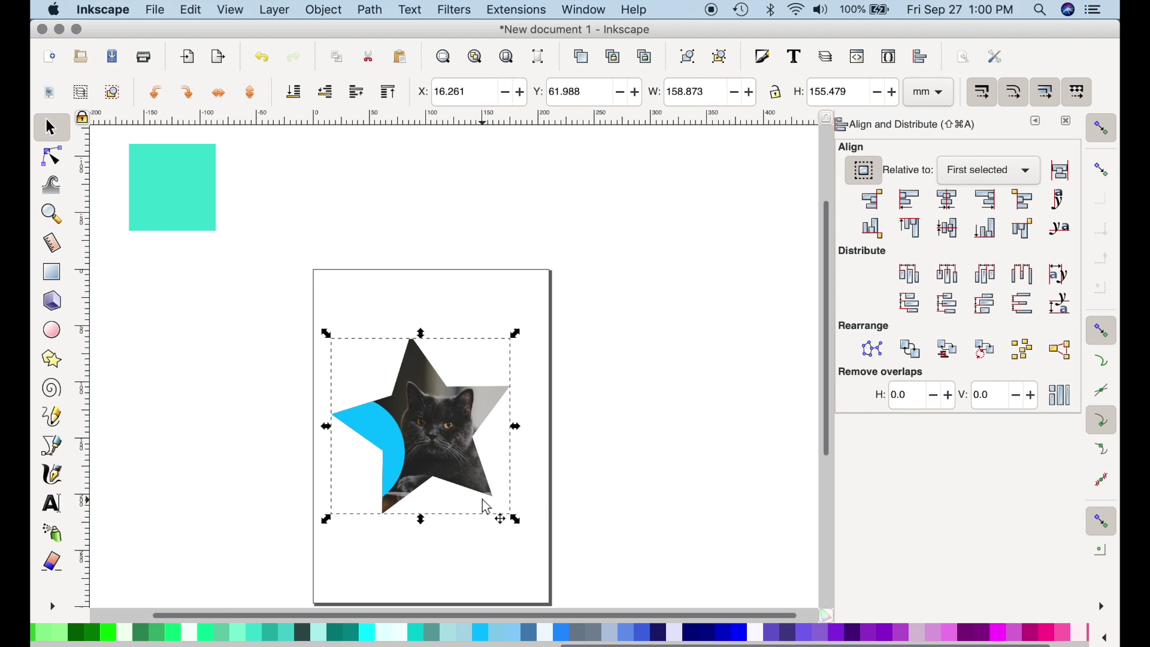
click(451, 477)
click(531, 467)
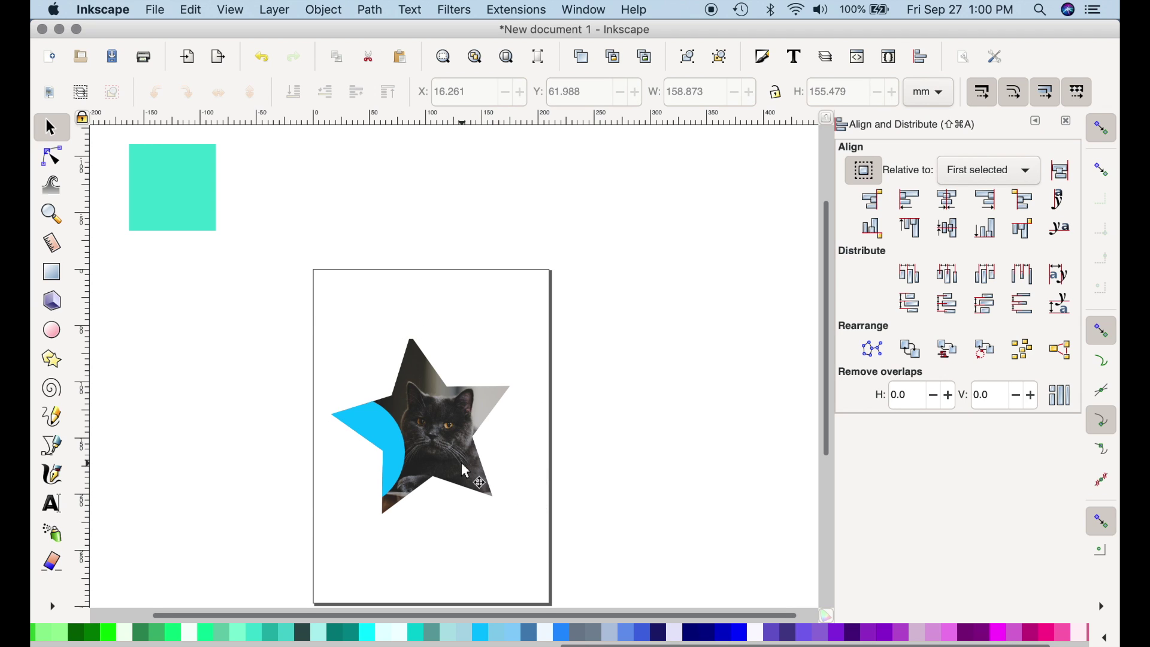
click(471, 475)
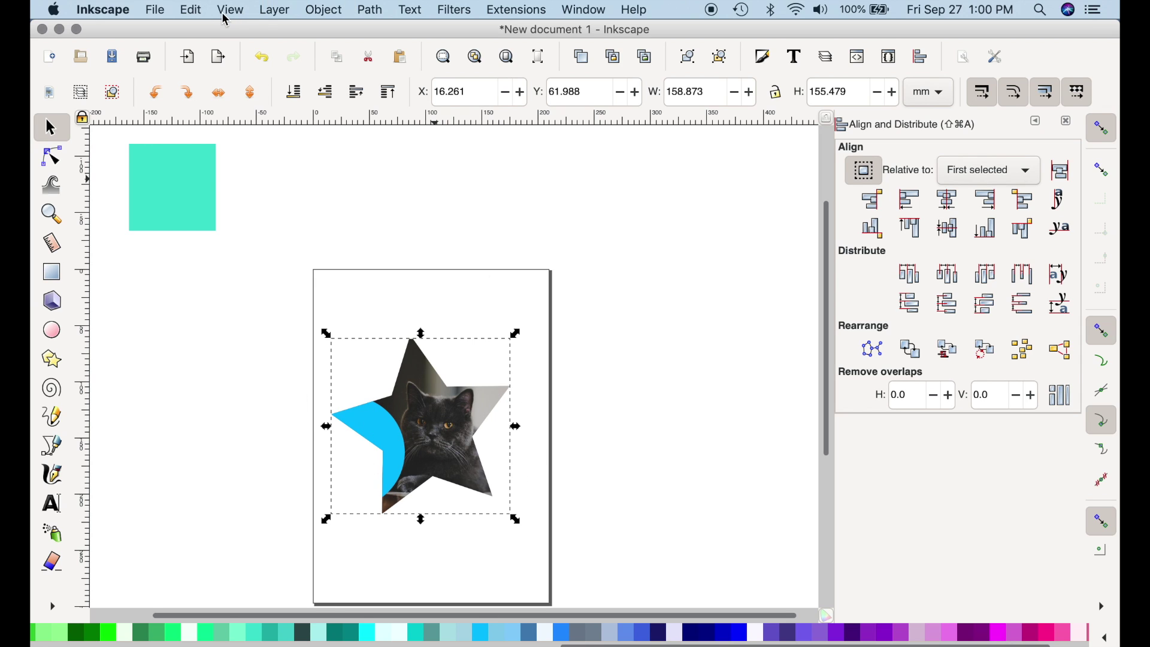
Release the clip on the star-clipped photo and move the photo and star up the page.
click(335, 11)
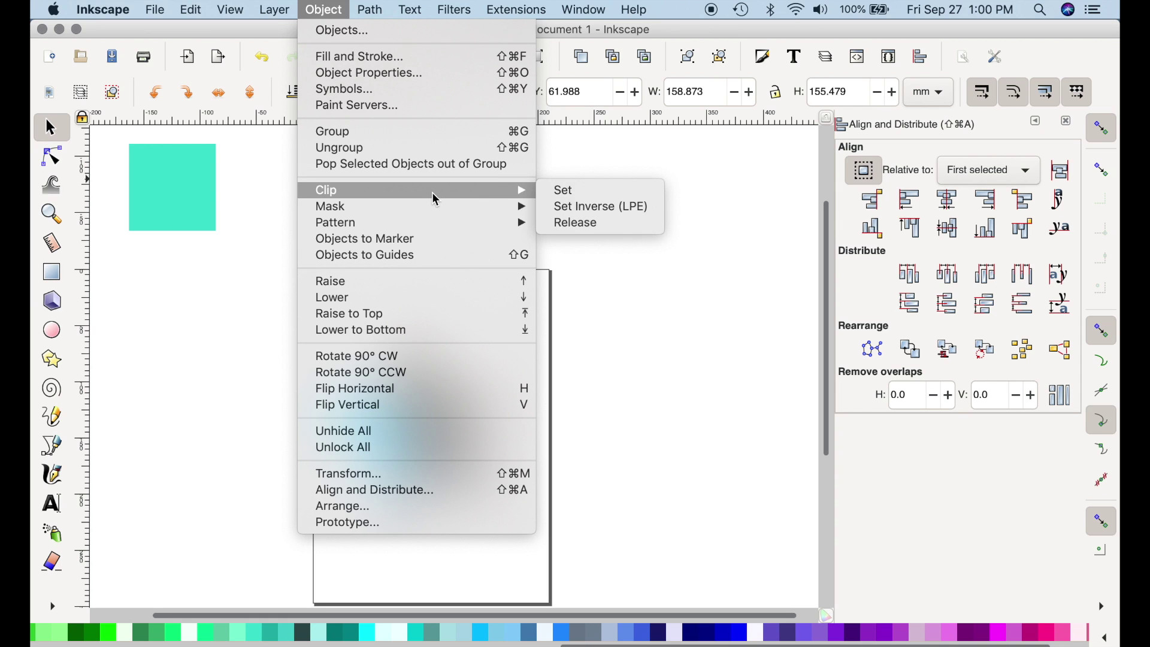
mouse_move(524, 189)
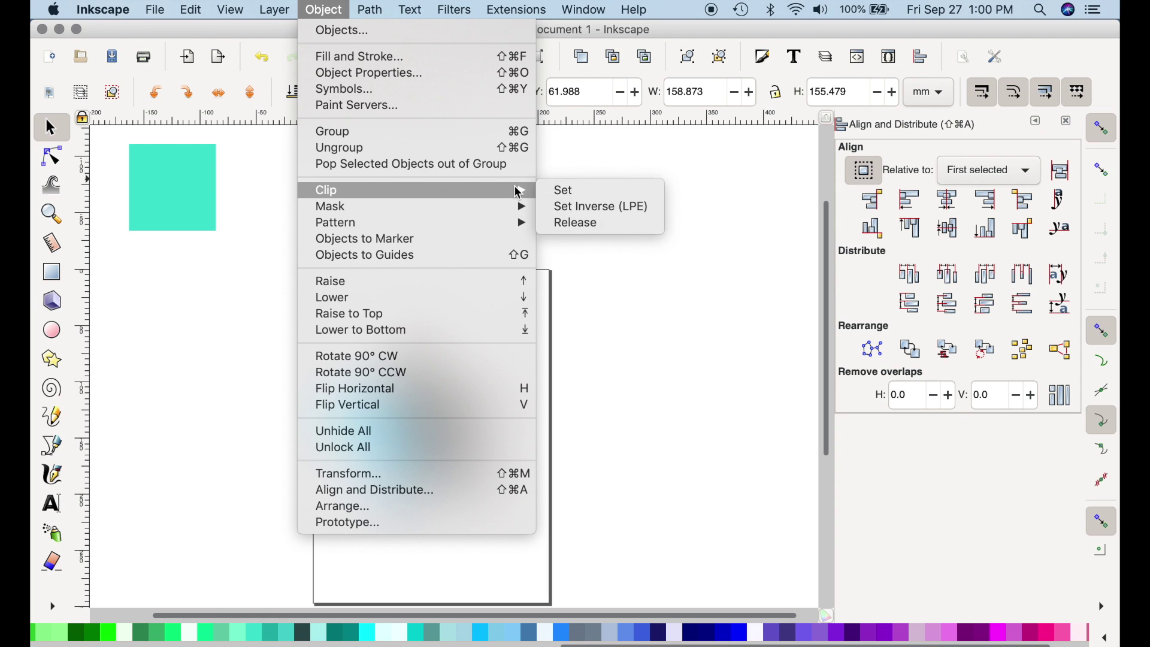
click(564, 223)
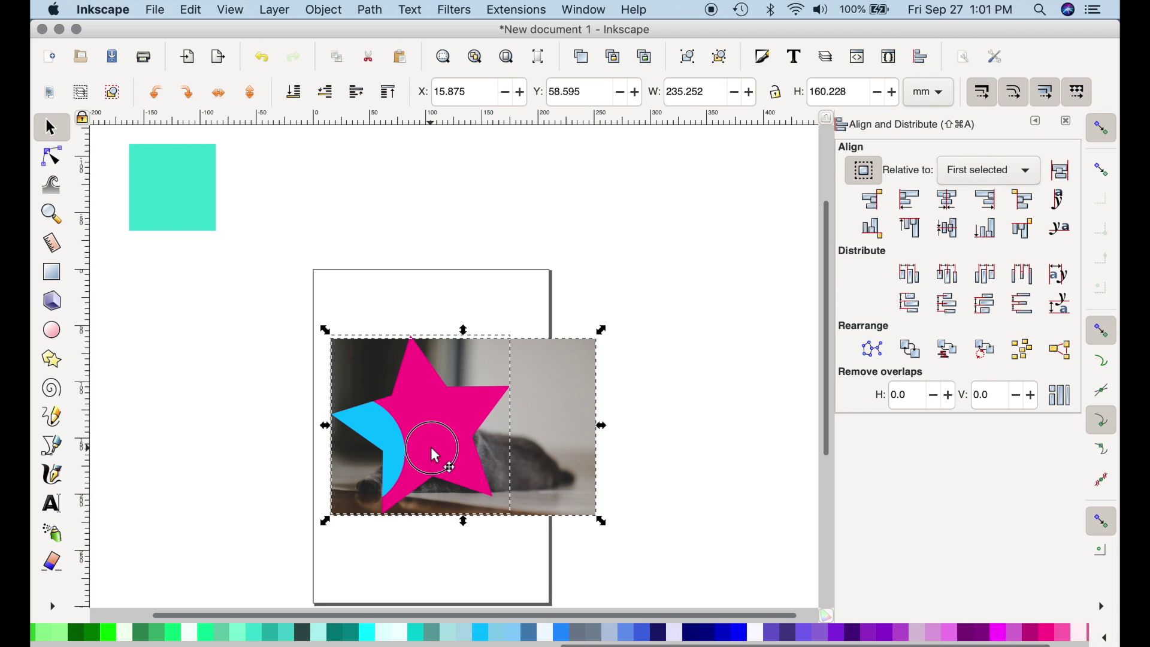
click(454, 335)
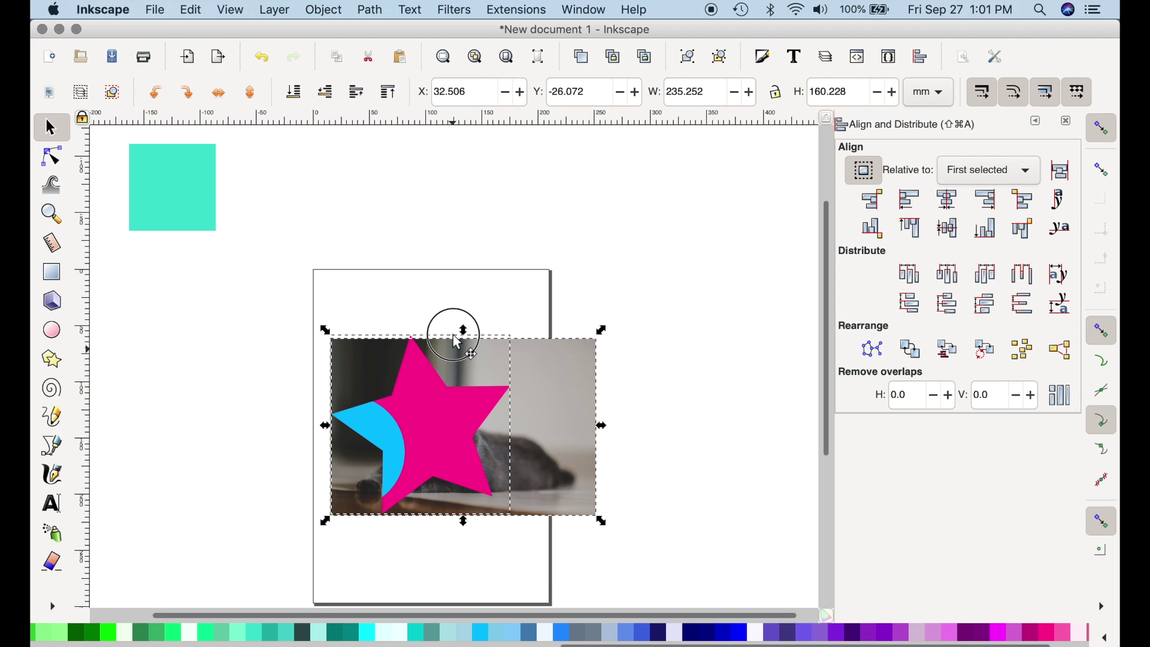
drag(457, 343, 396, 464)
Release the clip on the blue shape to restore the whole blue circle.
click(387, 455)
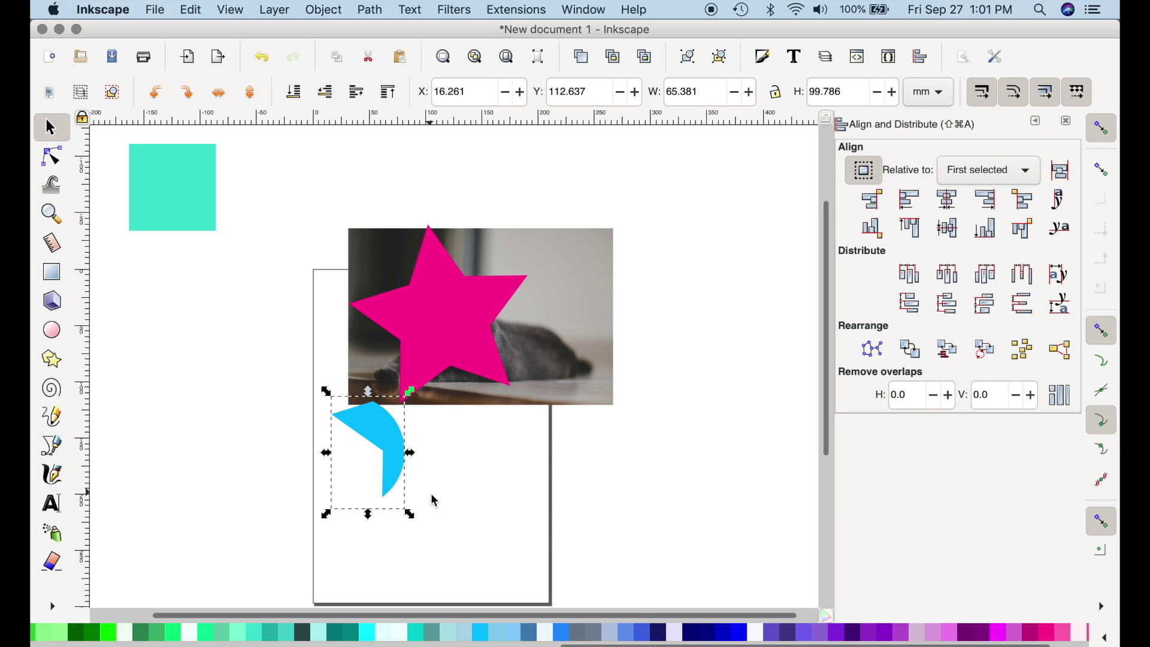
click(324, 10)
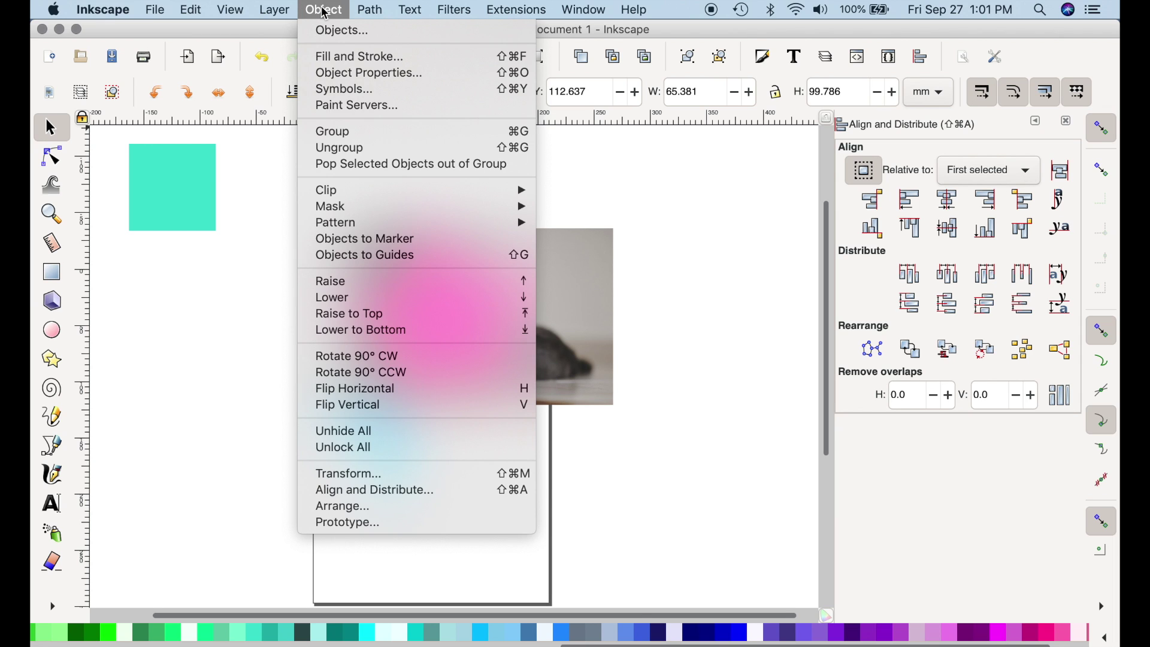
mouse_move(530, 190)
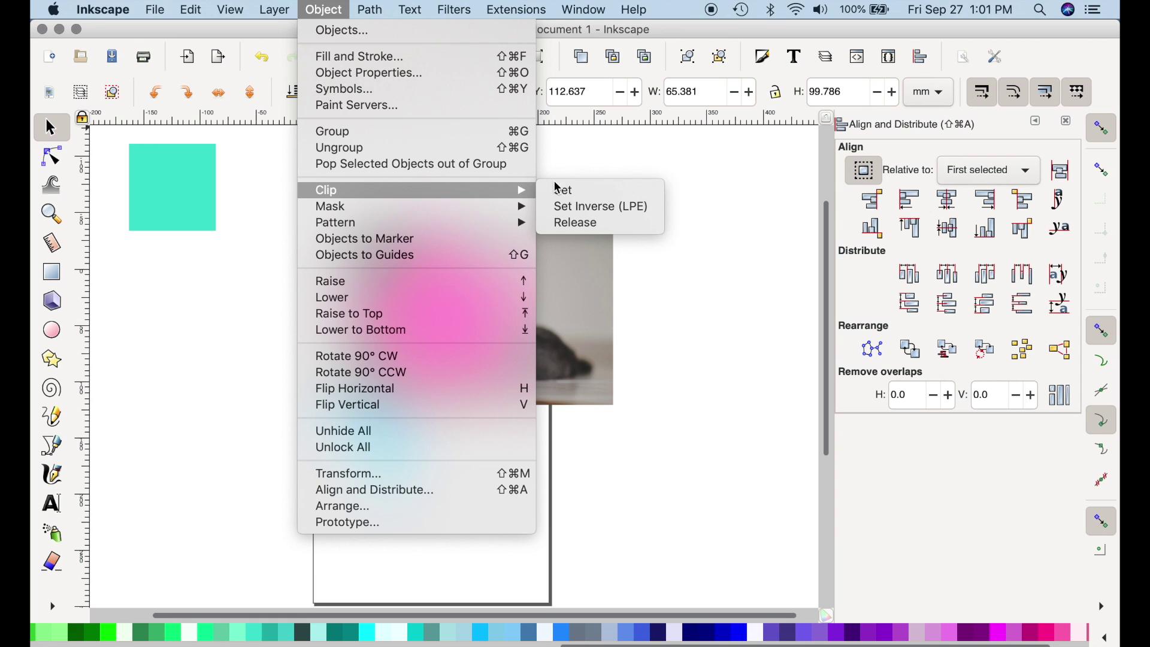
click(584, 221)
click(471, 391)
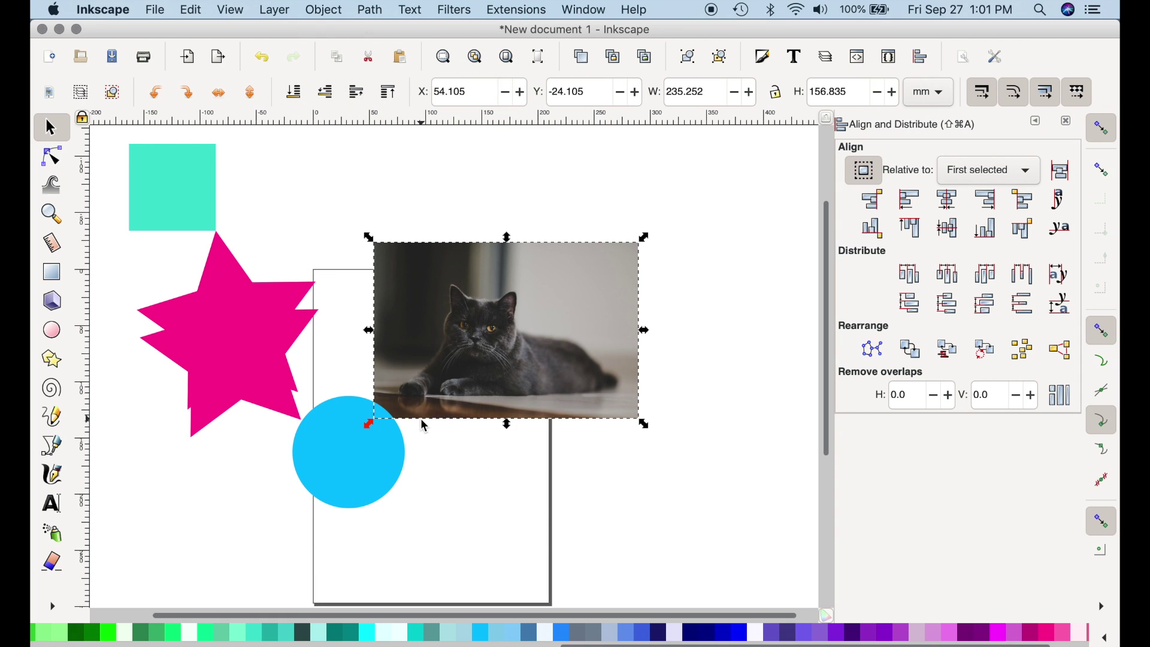
Try Clip > Set Inverse on the photo, then undo it to bring back the second pink star.
click(337, 11)
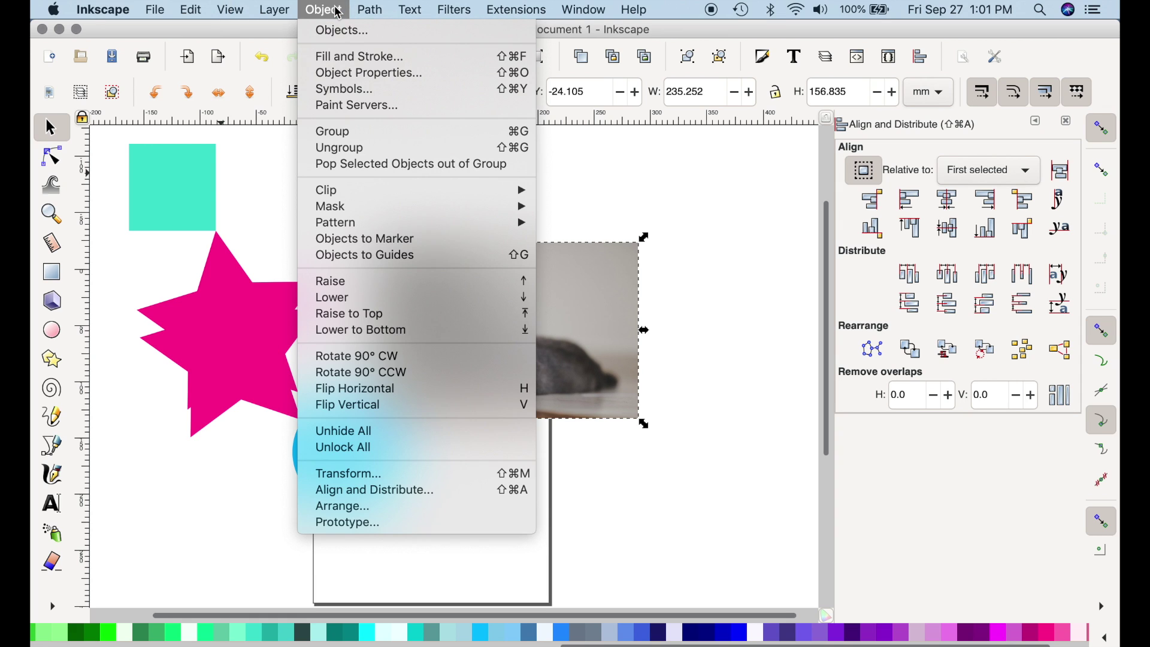
mouse_move(396, 193)
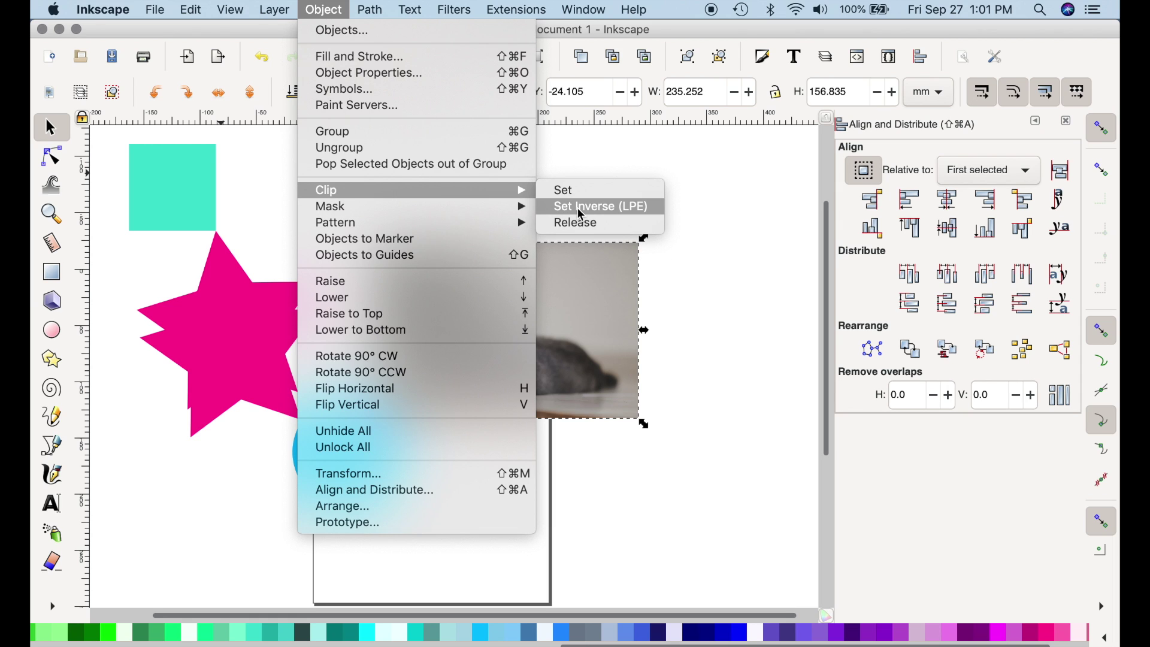
click(580, 207)
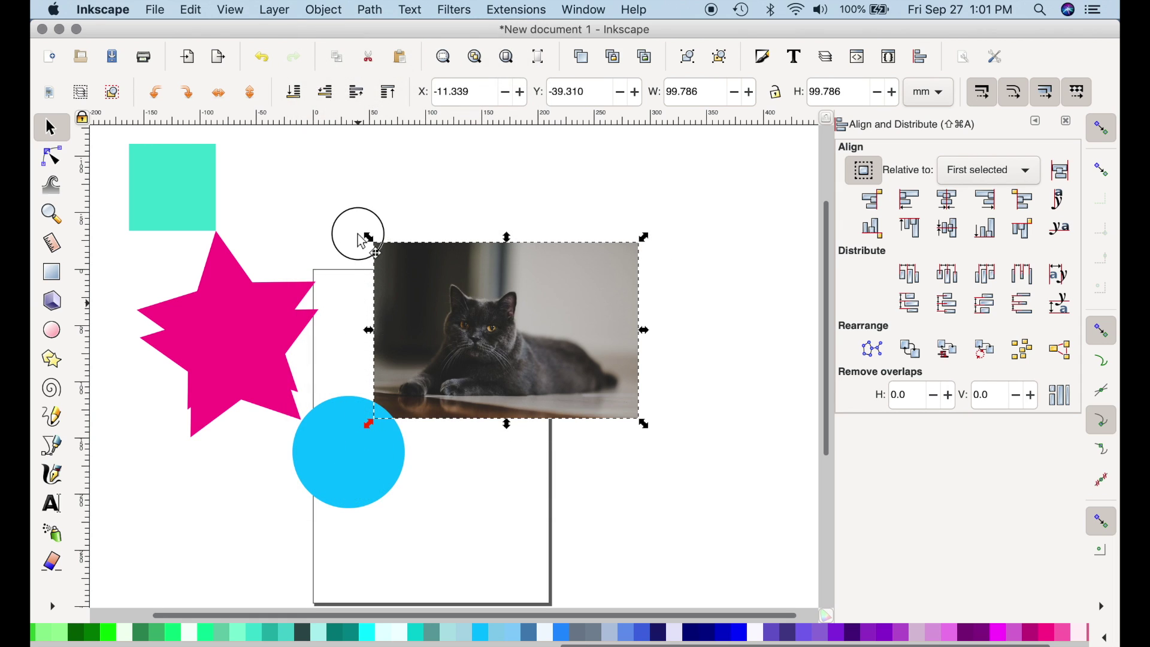
key(ctrl+z)
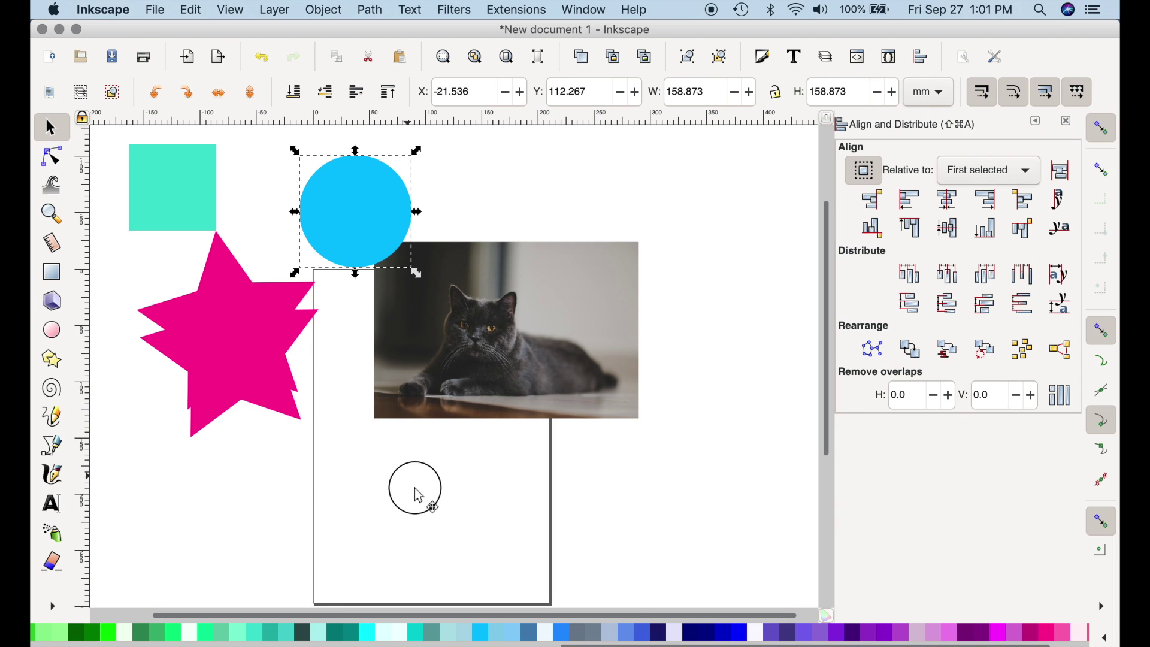
key(ctrl+z)
key(ctrl+z)
key(ctrl+z)
key(ctrl+z)
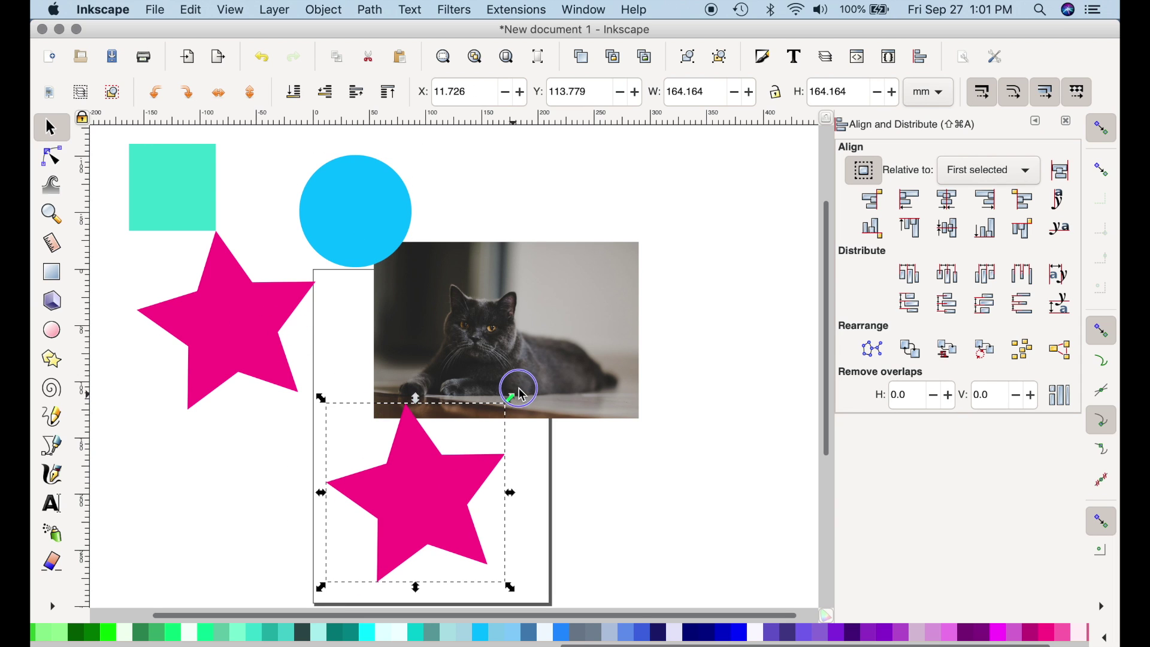
Enlarge the lower star, shrink the blue circle, raise it to top and centre it on the star.
drag(520, 389, 514, 383)
click(359, 230)
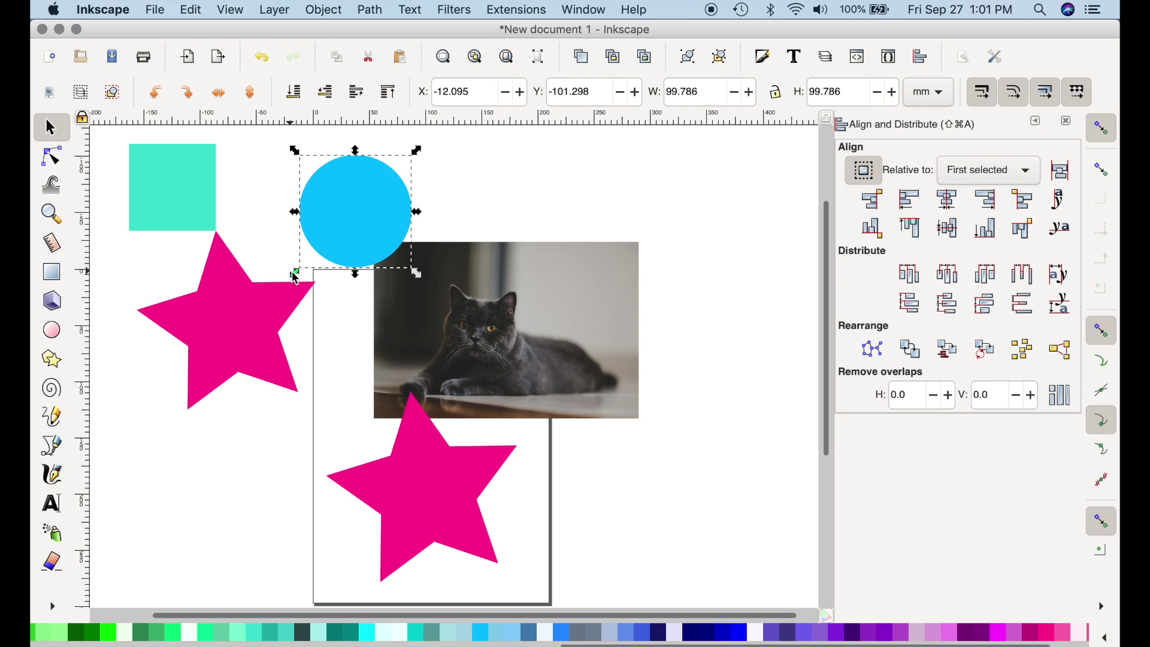
drag(296, 276, 252, 470)
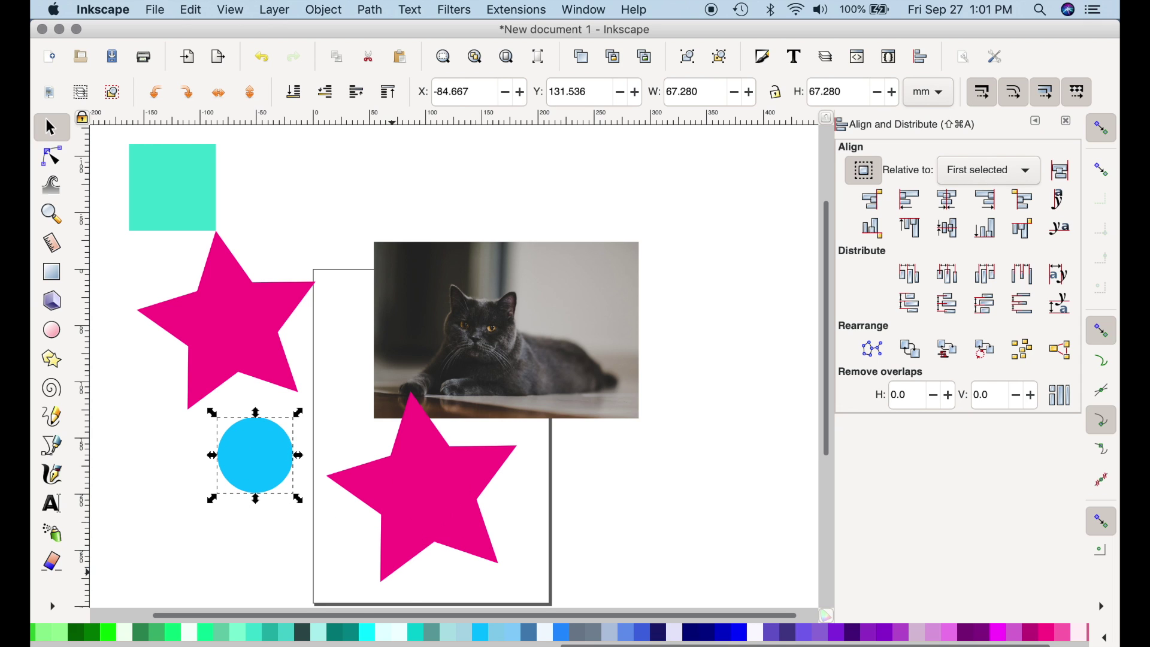
drag(262, 464, 405, 474)
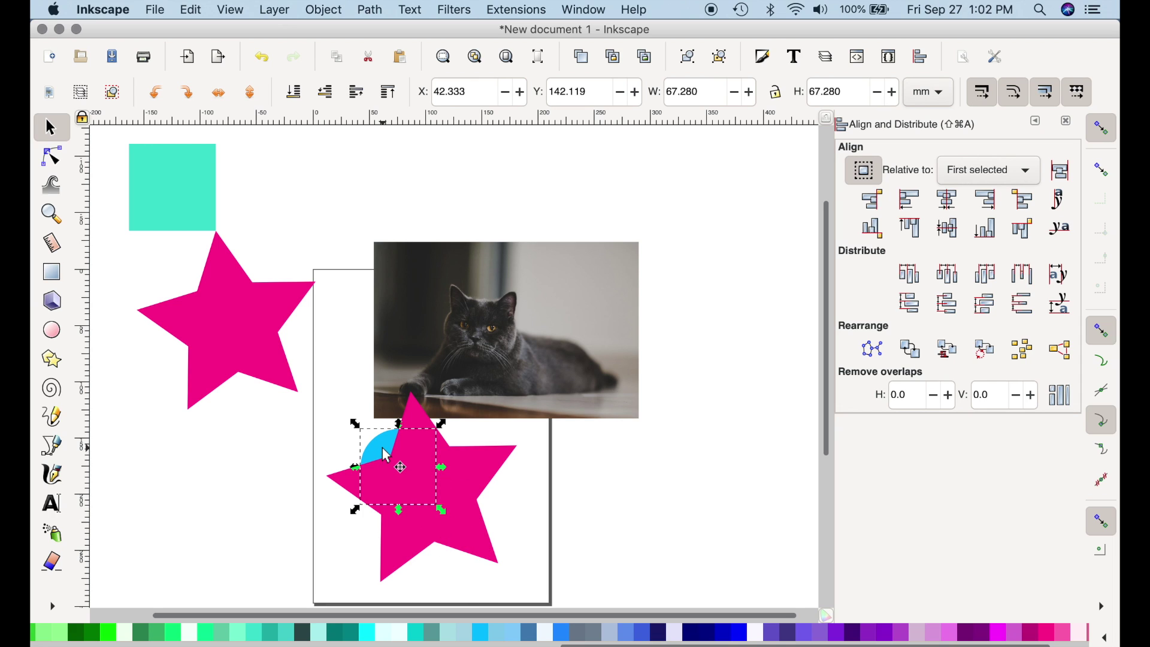
click(397, 95)
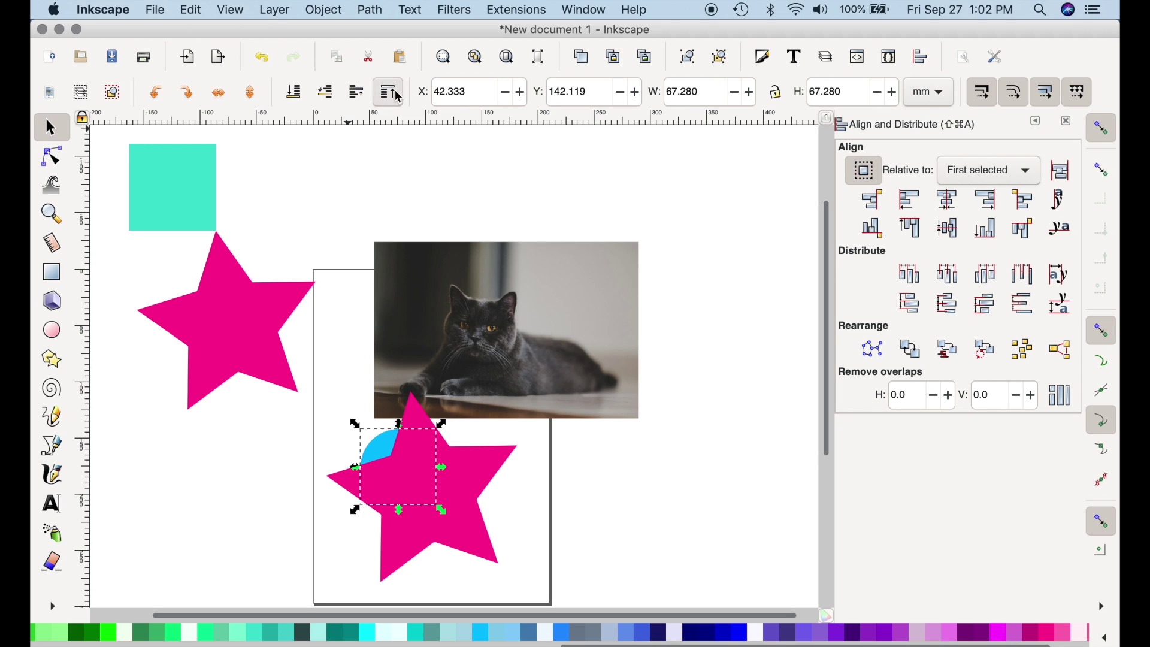
drag(408, 463, 434, 492)
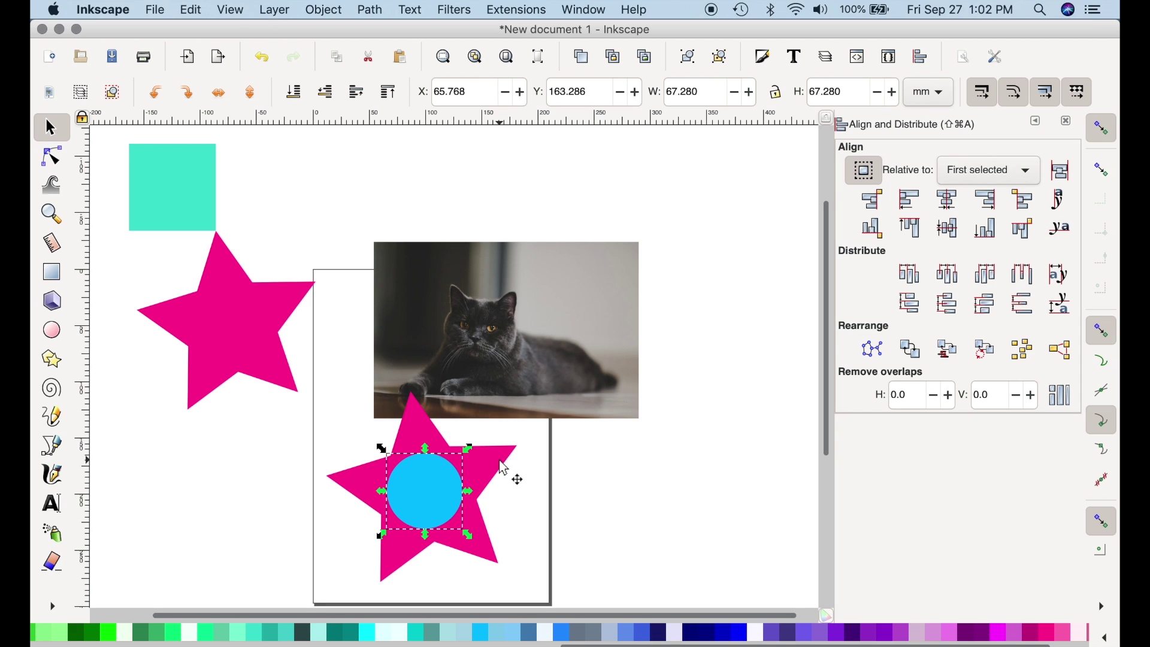
shift+click(504, 470)
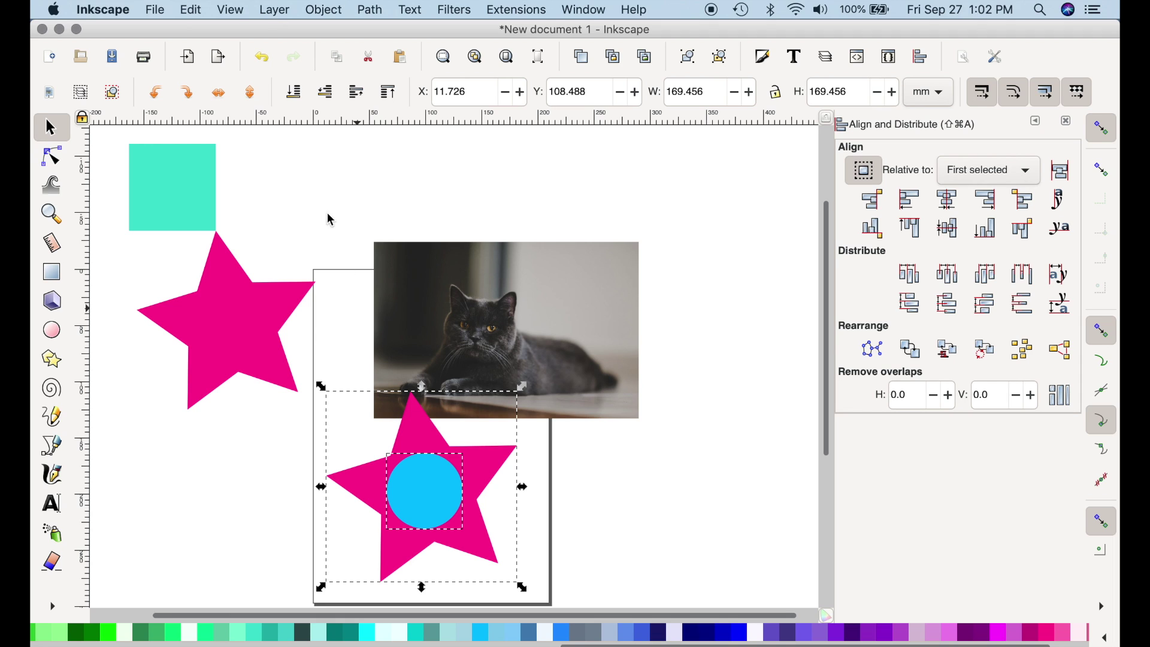
click(324, 9)
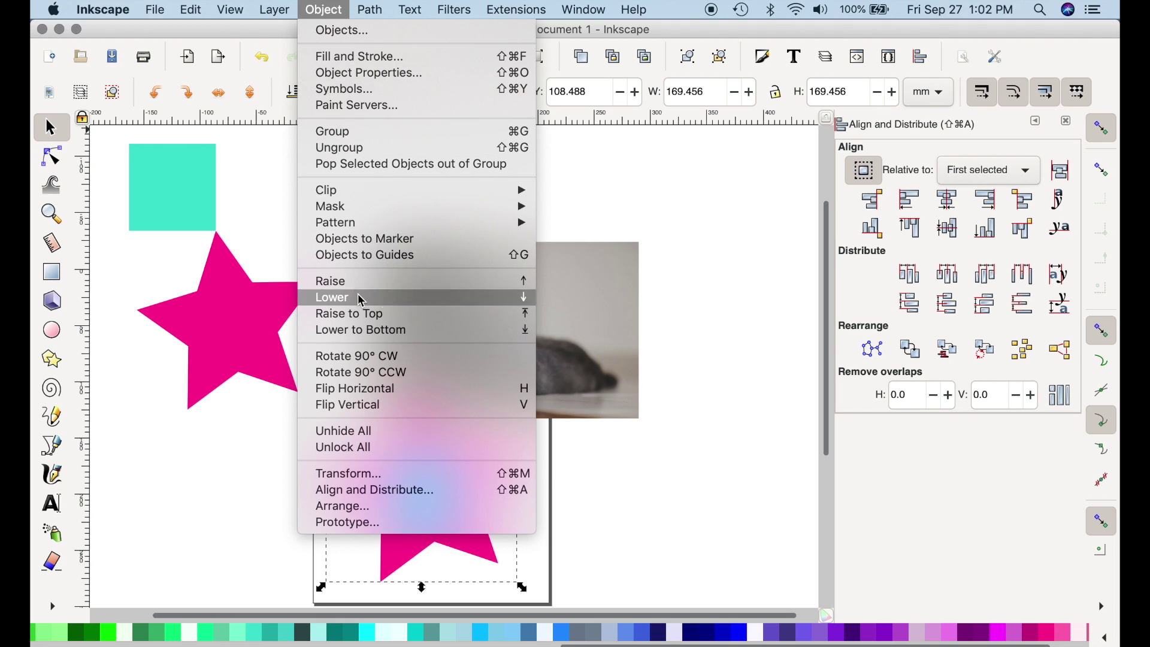
mouse_move(401, 195)
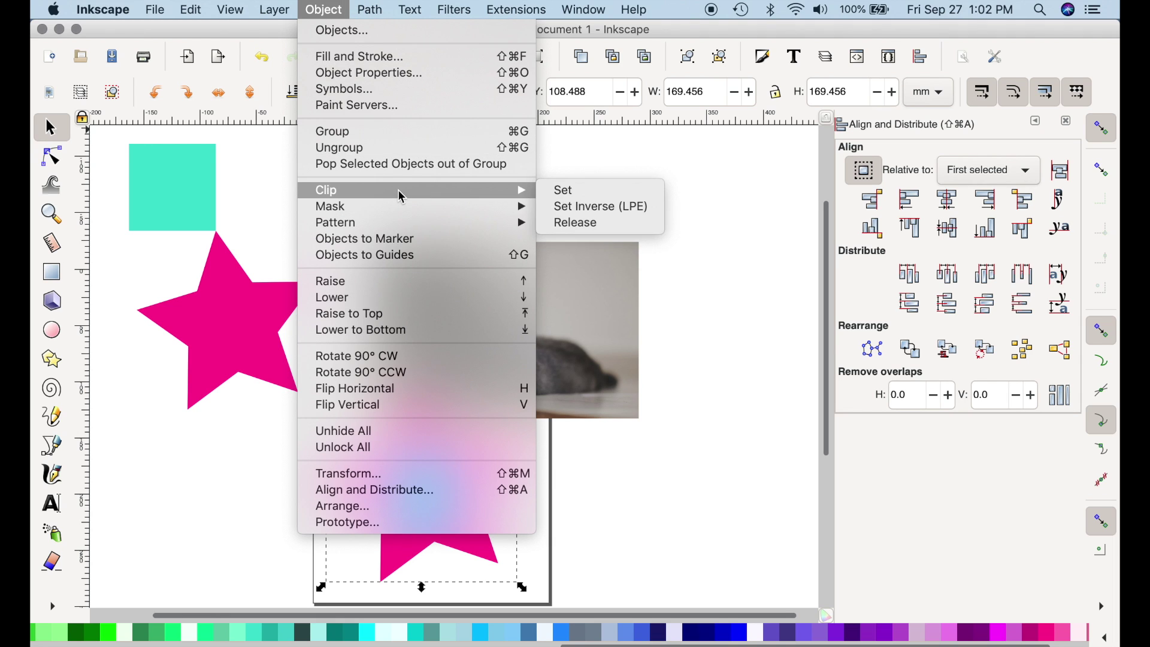
click(584, 190)
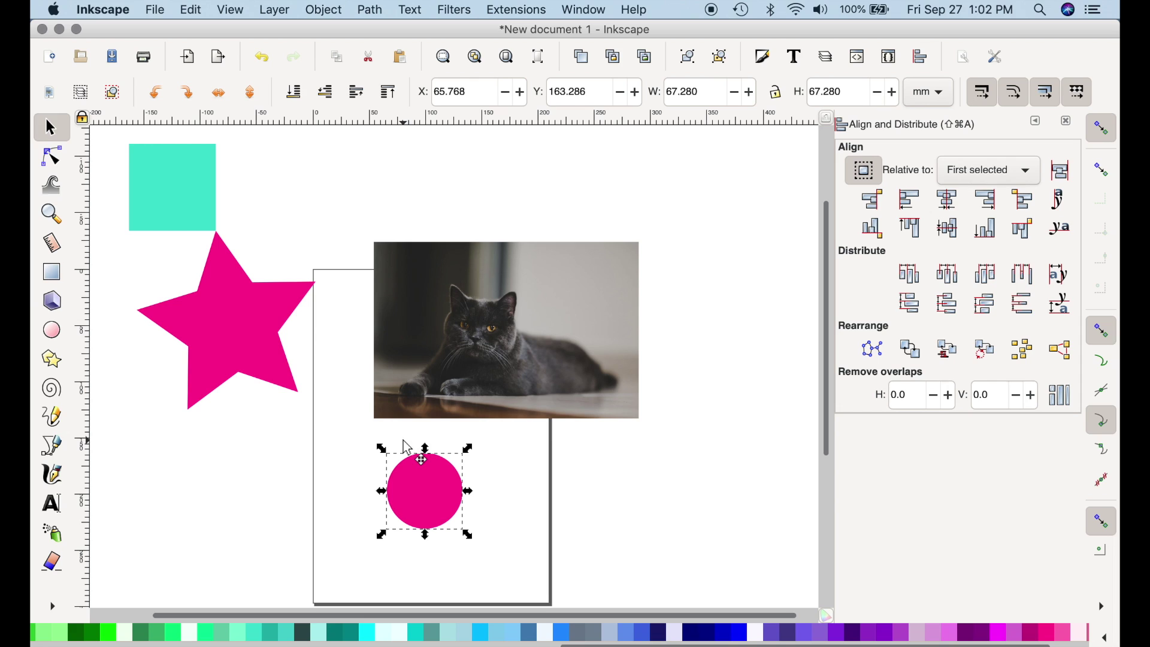
key(super+z)
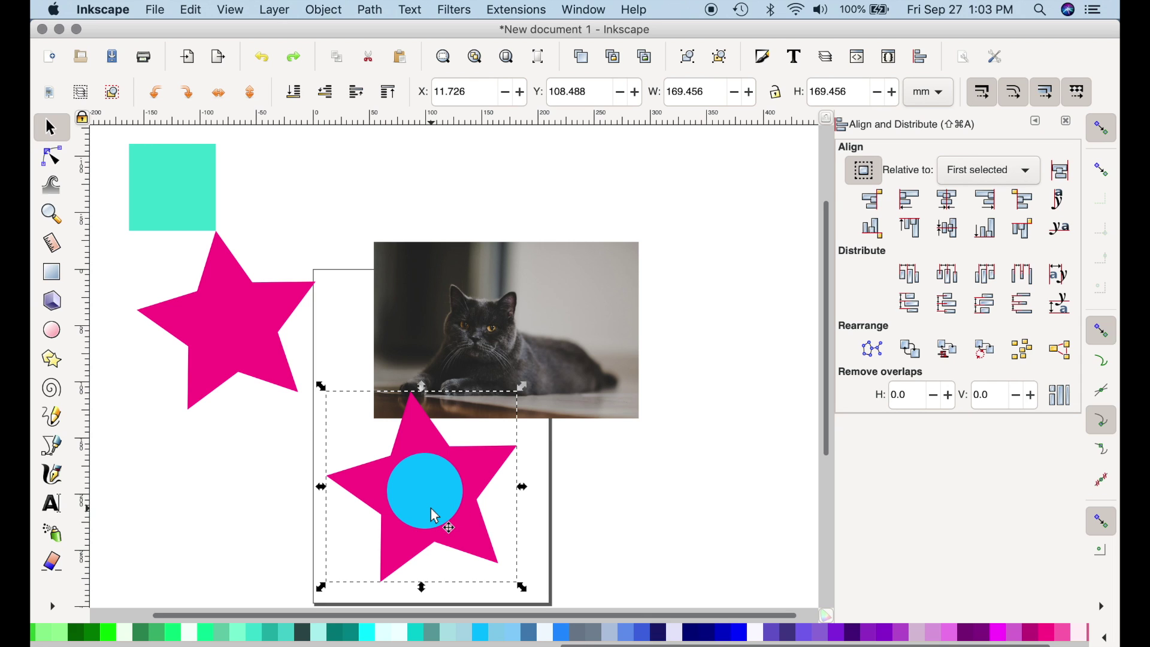
Drag the cat photo up and right, away from the star and circle, then reselect star and circle.
click(571, 506)
click(440, 499)
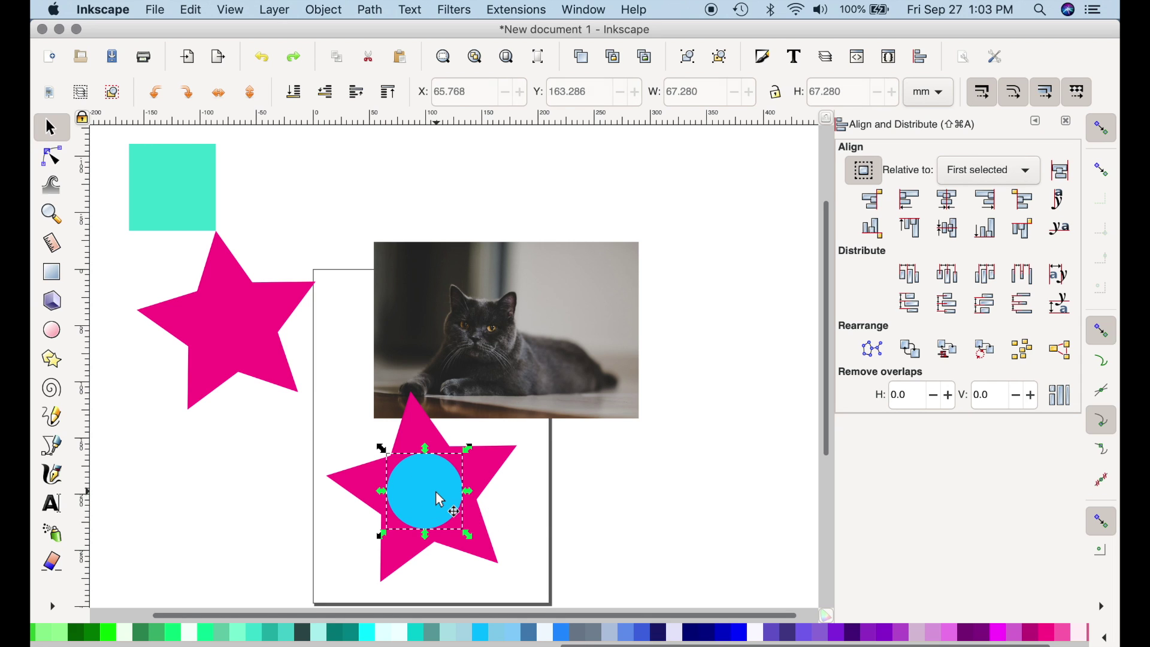
shift+click(483, 476)
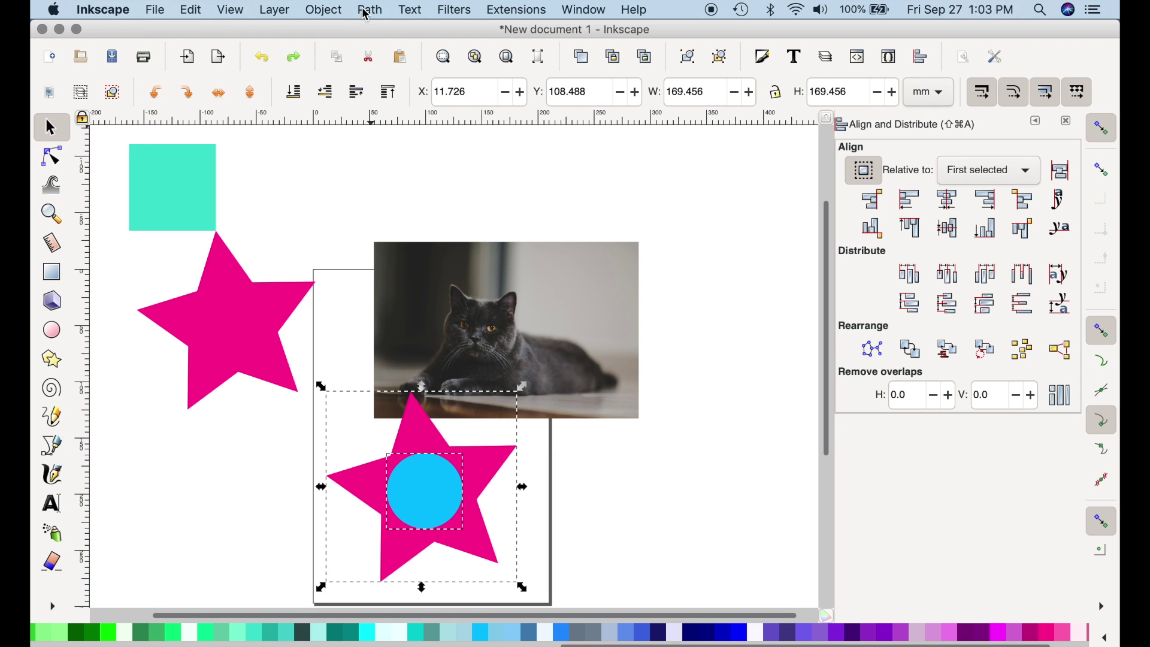
click(506, 312)
drag(575, 225, 586, 206)
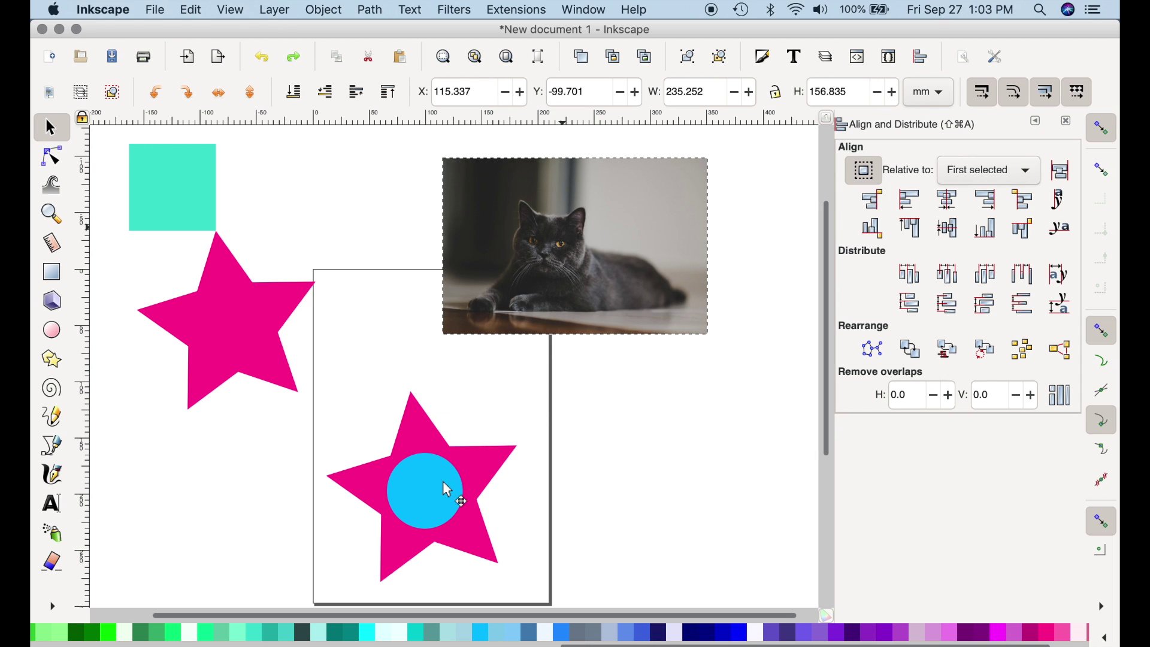
click(486, 473)
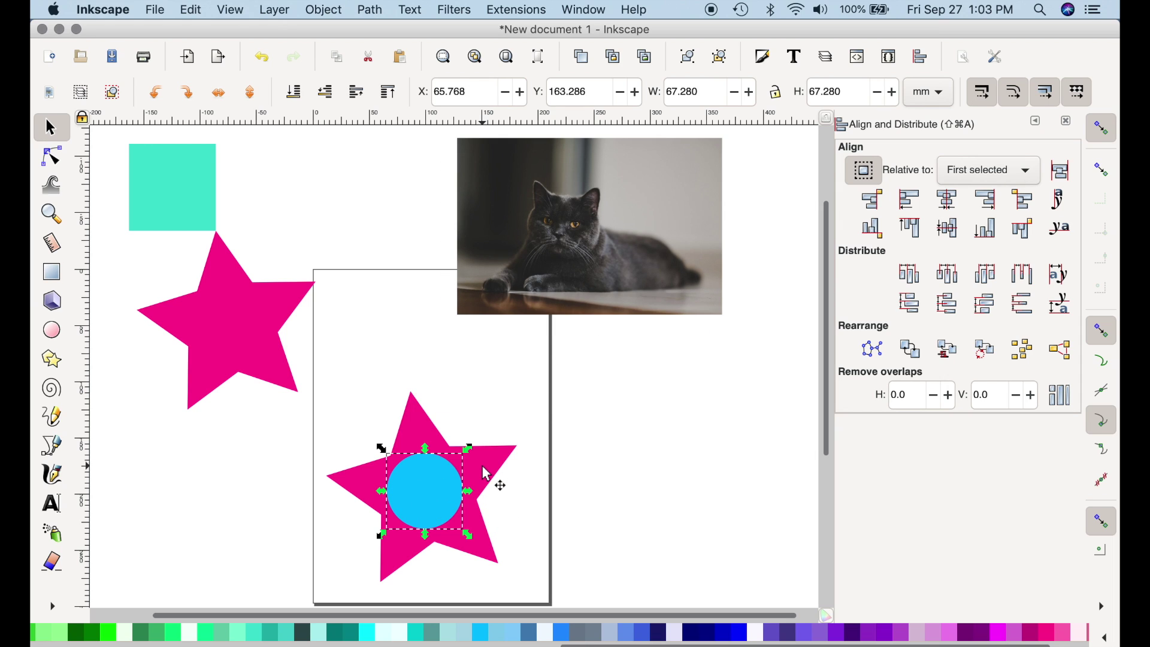
Apply Clip > Set Inverse (LPE) so the circle cuts a hole through the star.
click(324, 9)
mouse_move(393, 192)
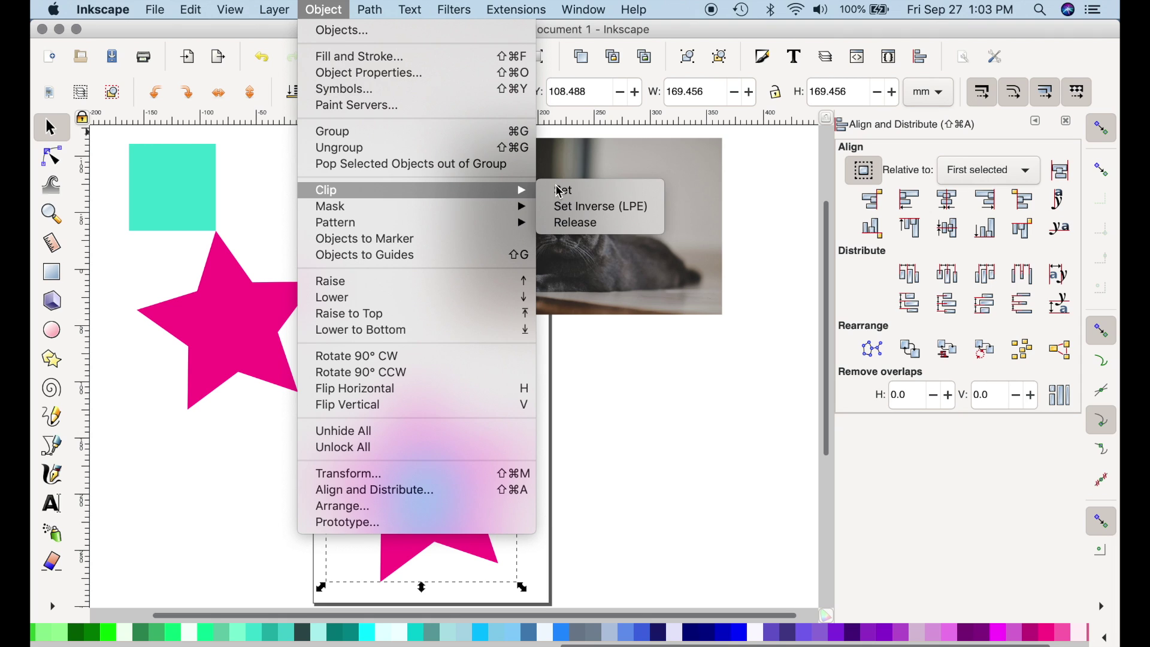
click(623, 207)
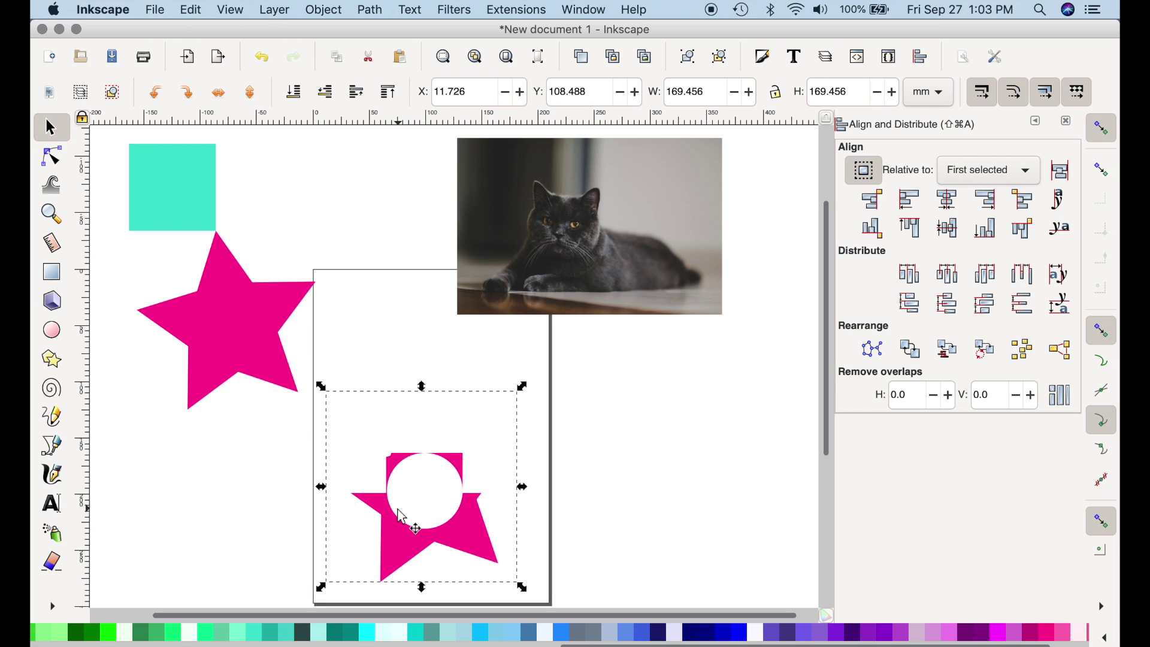
Toggle the star's selection handles between rotate and scale modes.
click(470, 506)
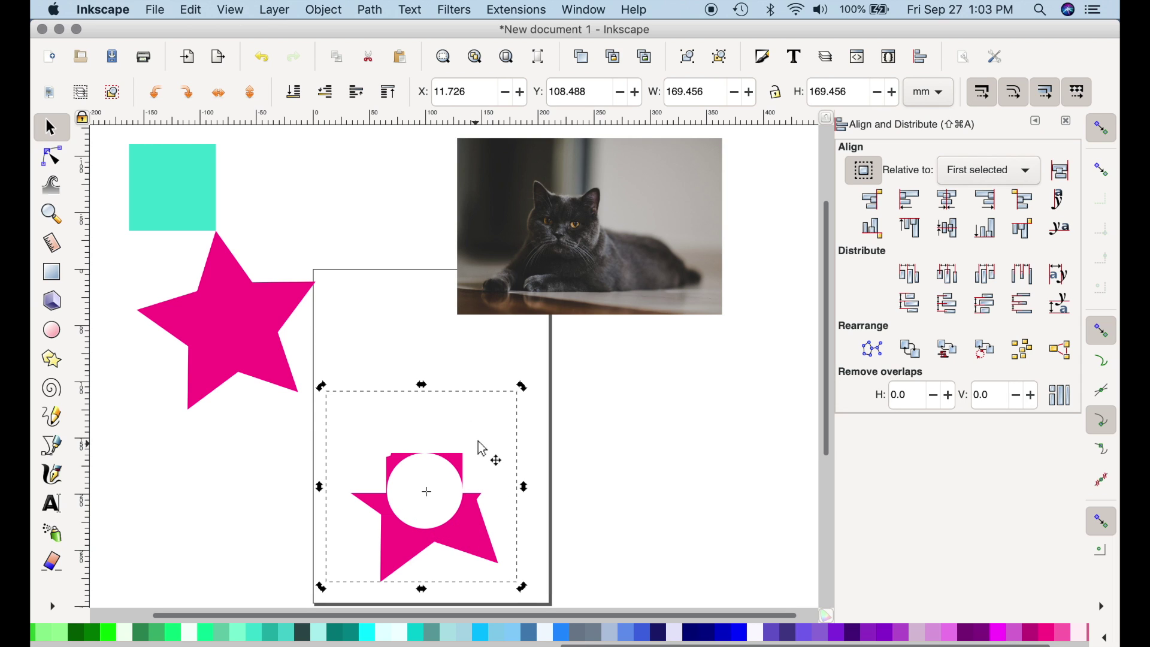
click(496, 470)
scroll(493, 469, down, 3)
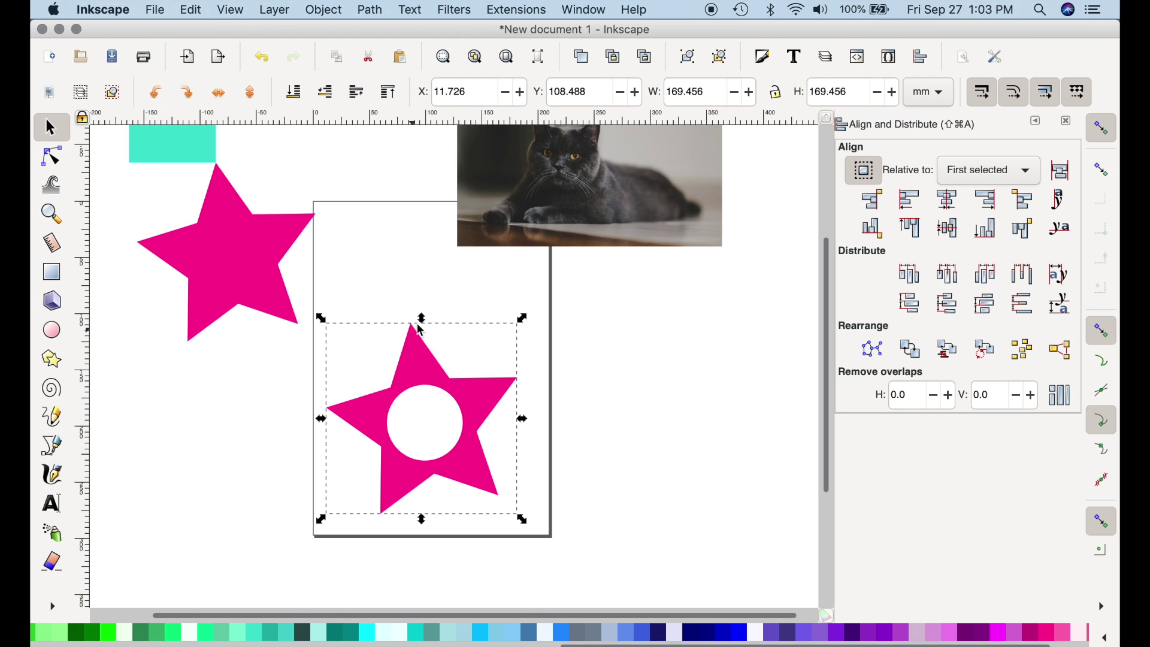
click(461, 427)
Release the star's clip, try dragging the star aside, and undo back to the star with circle.
click(312, 11)
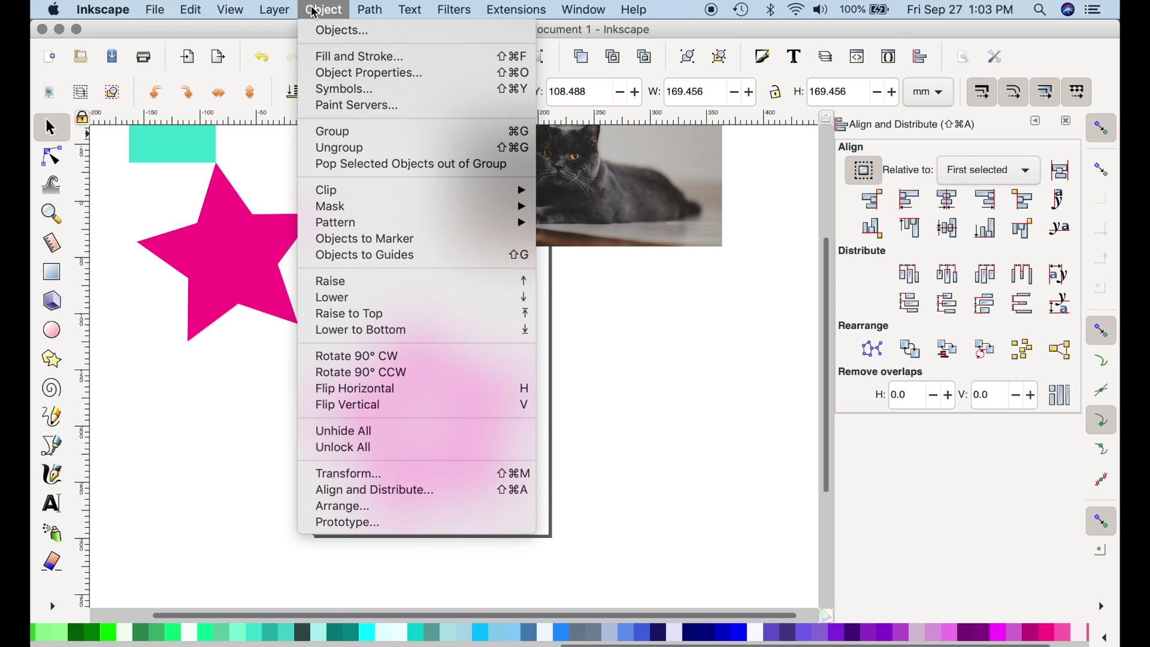
mouse_move(507, 195)
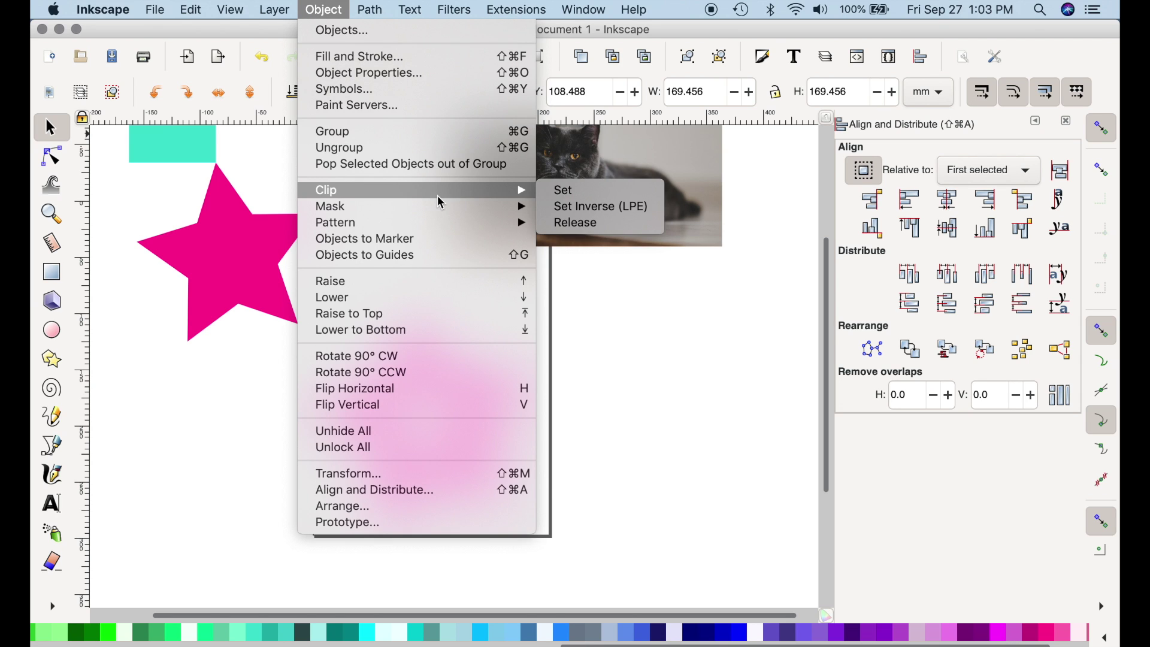
click(583, 223)
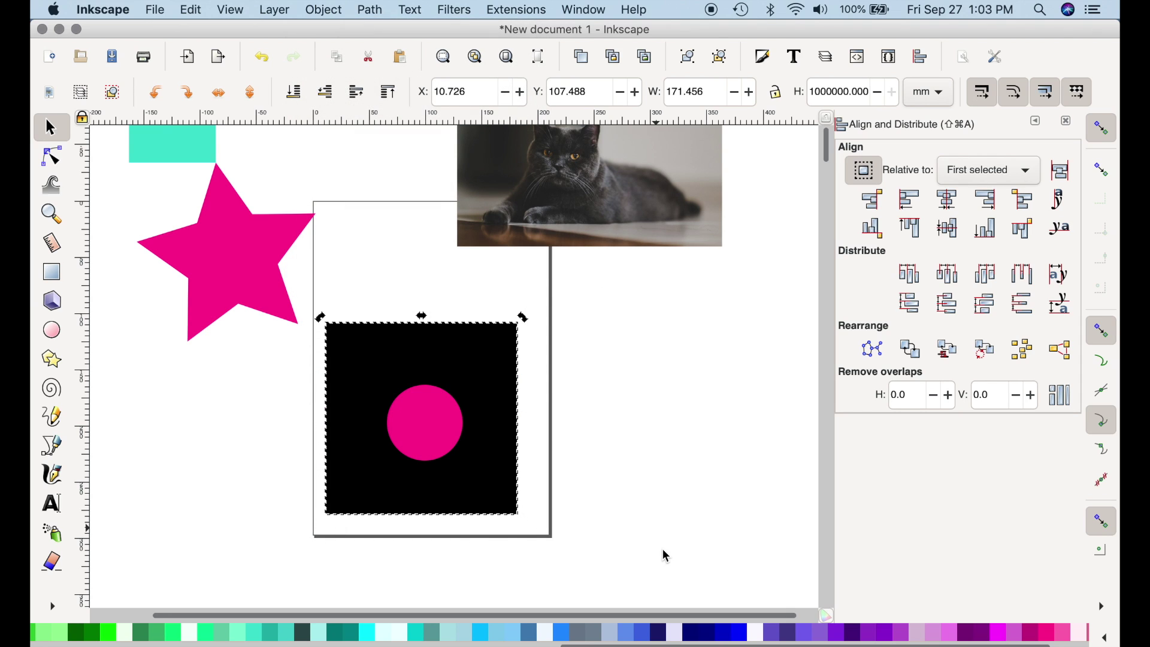
click(663, 539)
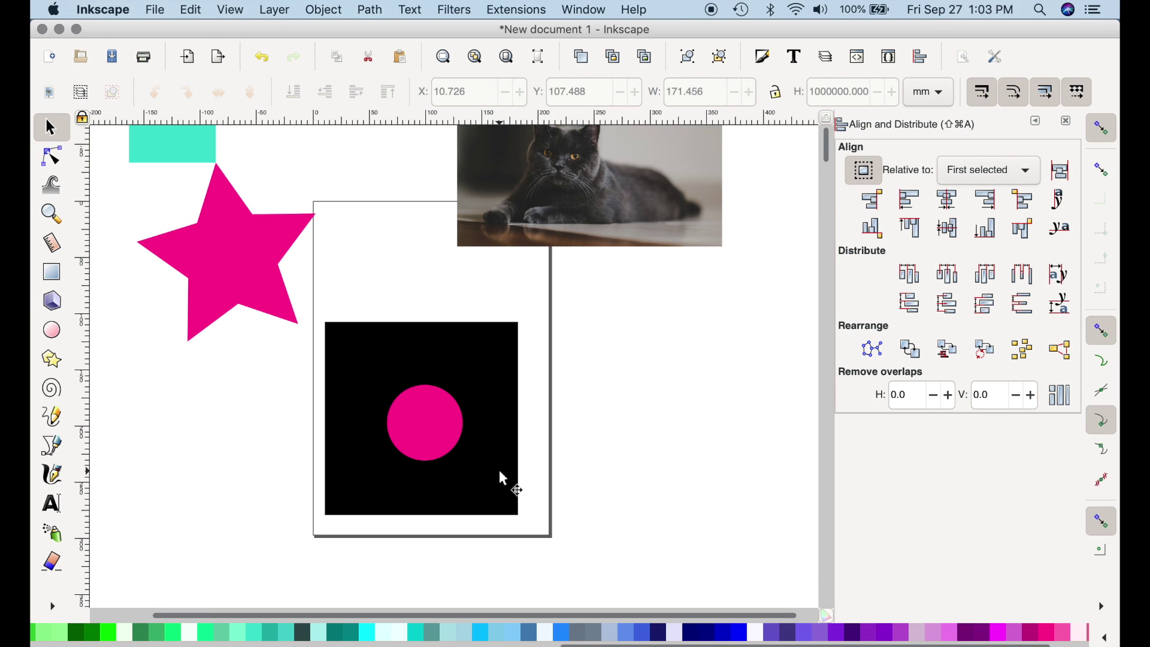
drag(449, 449, 474, 475)
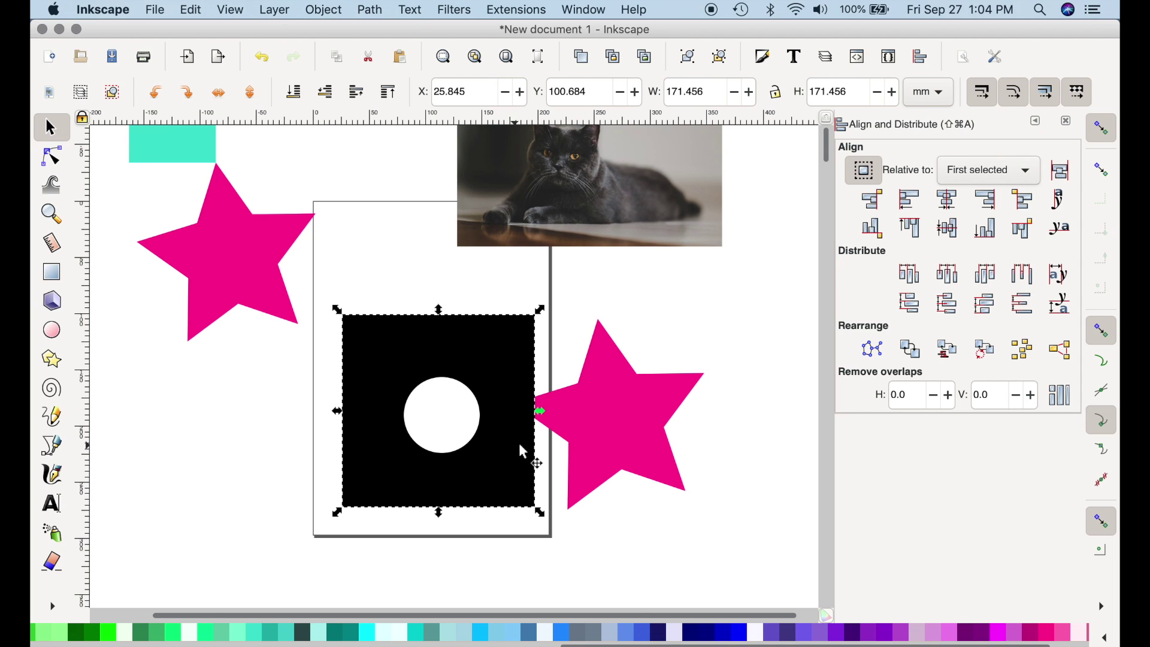
key(super+z)
key(super+z)
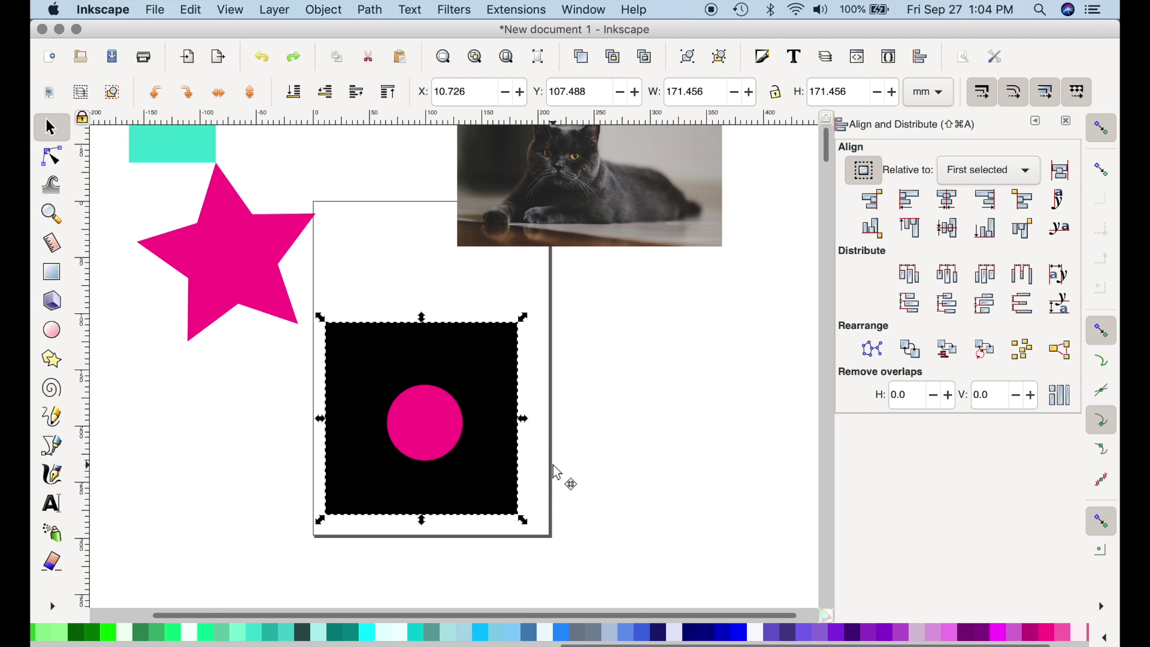
key(super+z)
key(super+z)
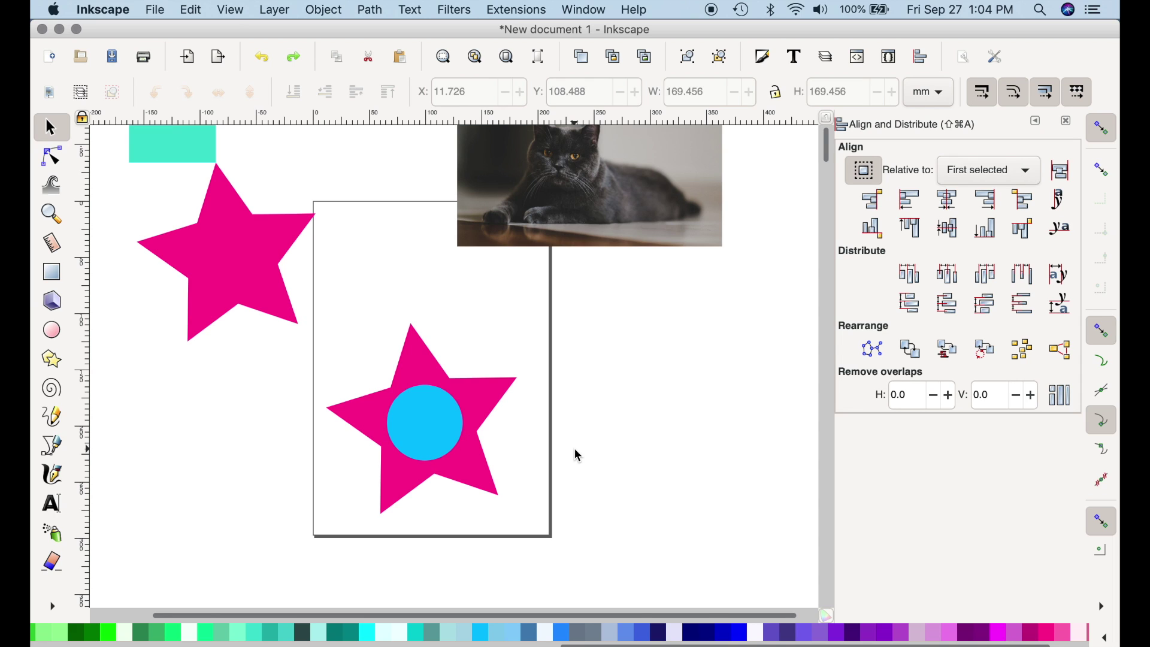
click(426, 423)
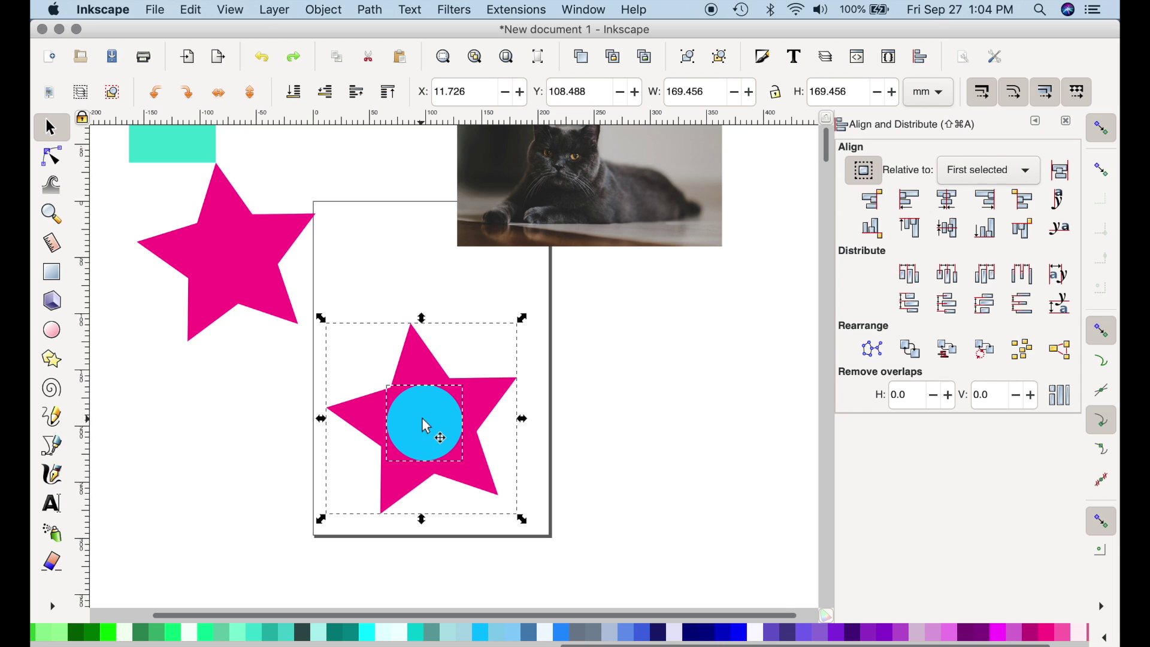
Apply Clip > Set Inverse (LPE) twice to the star and circle.
click(274, 9)
mouse_move(324, 8)
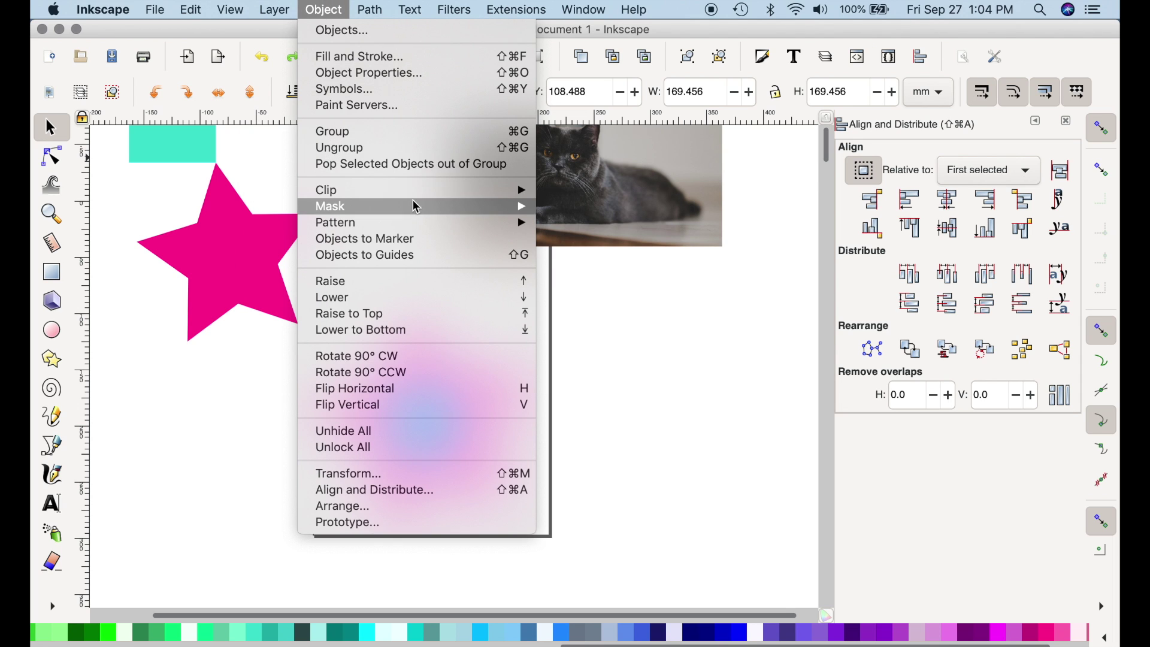
mouse_move(413, 193)
click(601, 207)
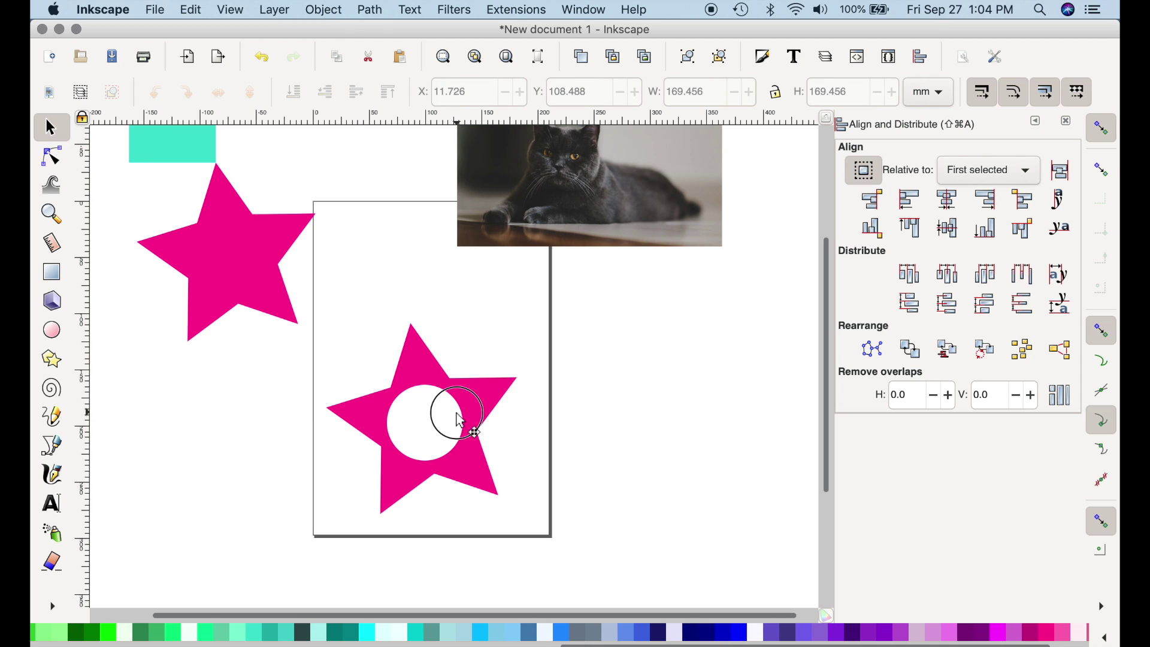
click(476, 466)
click(324, 9)
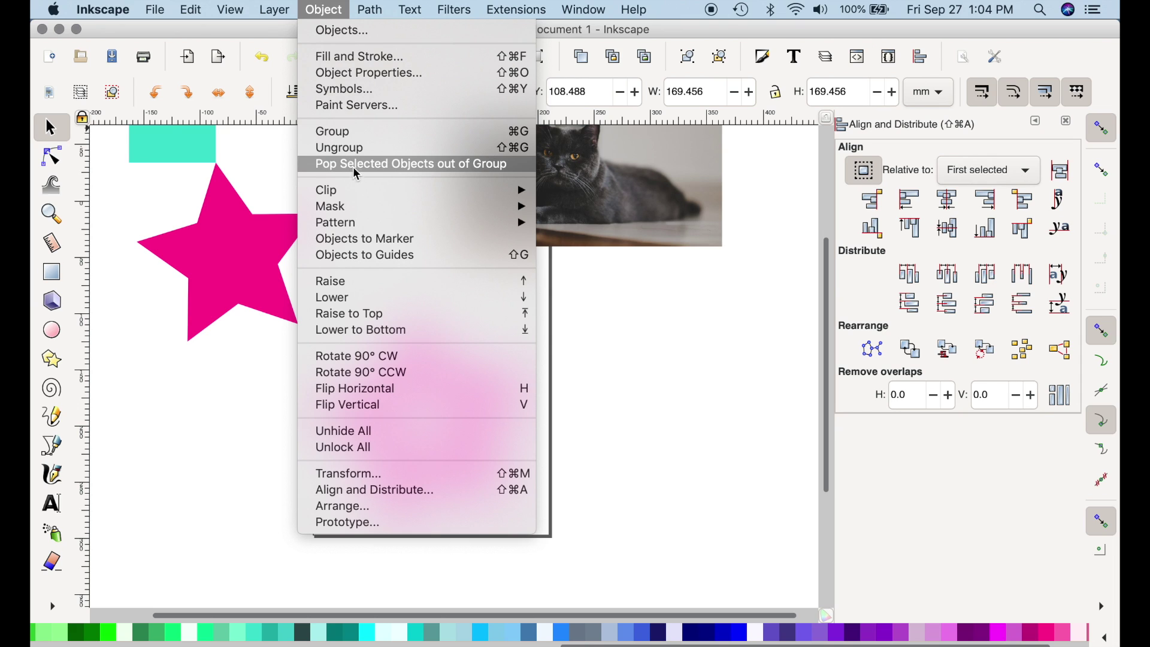
mouse_move(367, 190)
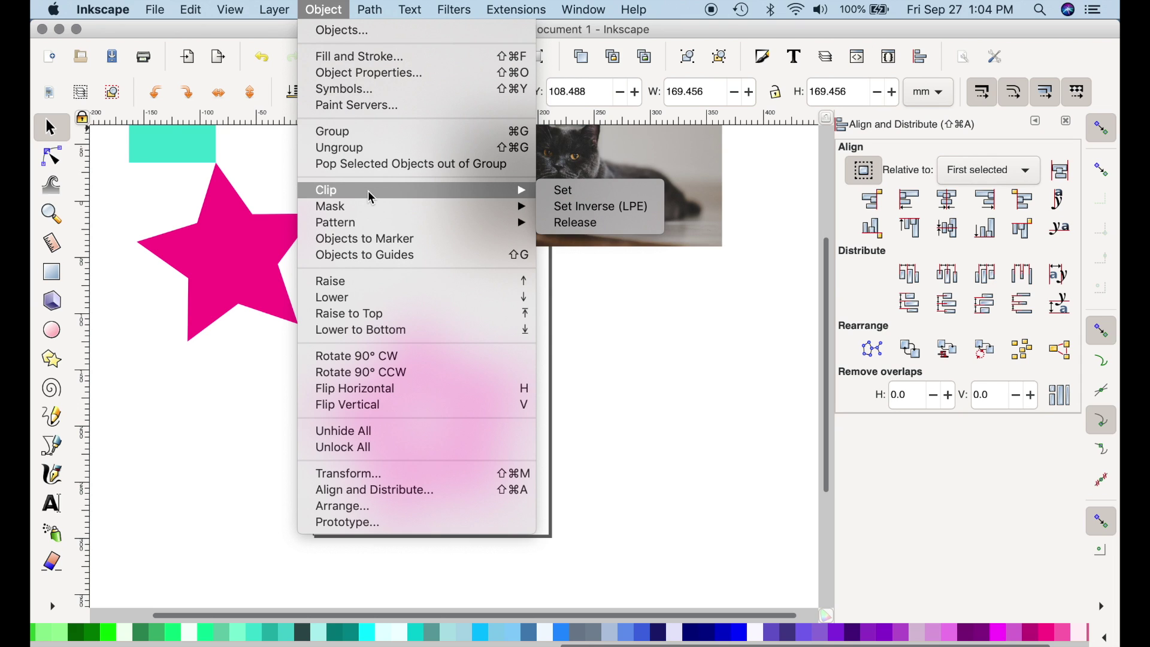
click(593, 210)
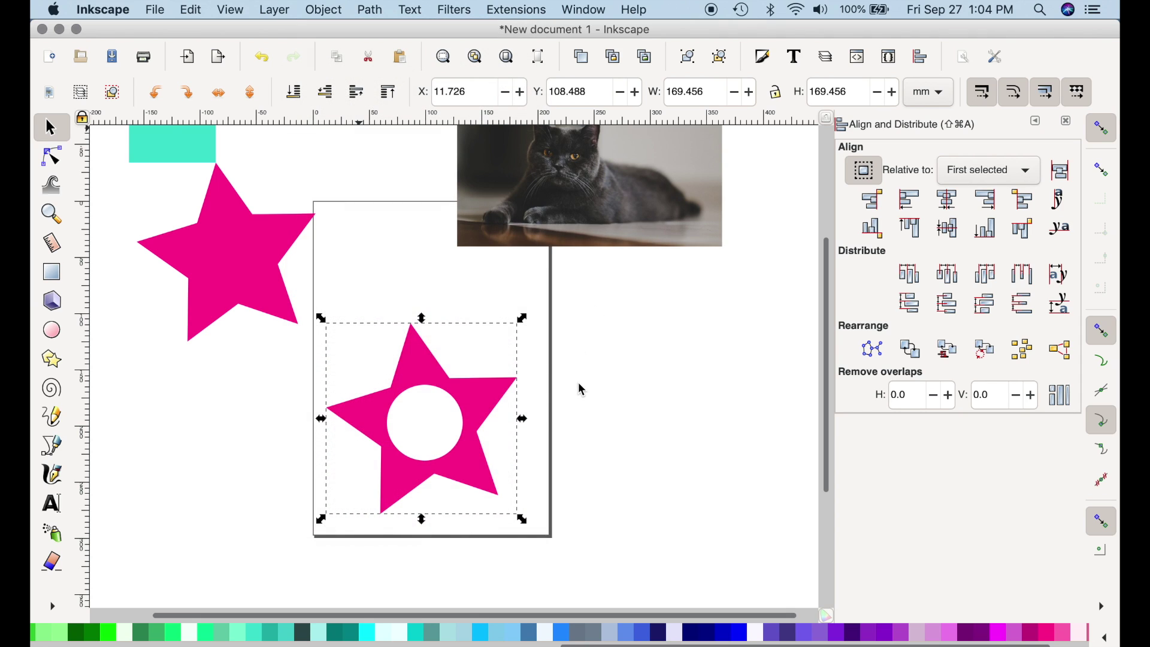
Drag the black square with the white circle away from the star and delete it.
drag(582, 390, 691, 404)
click(648, 505)
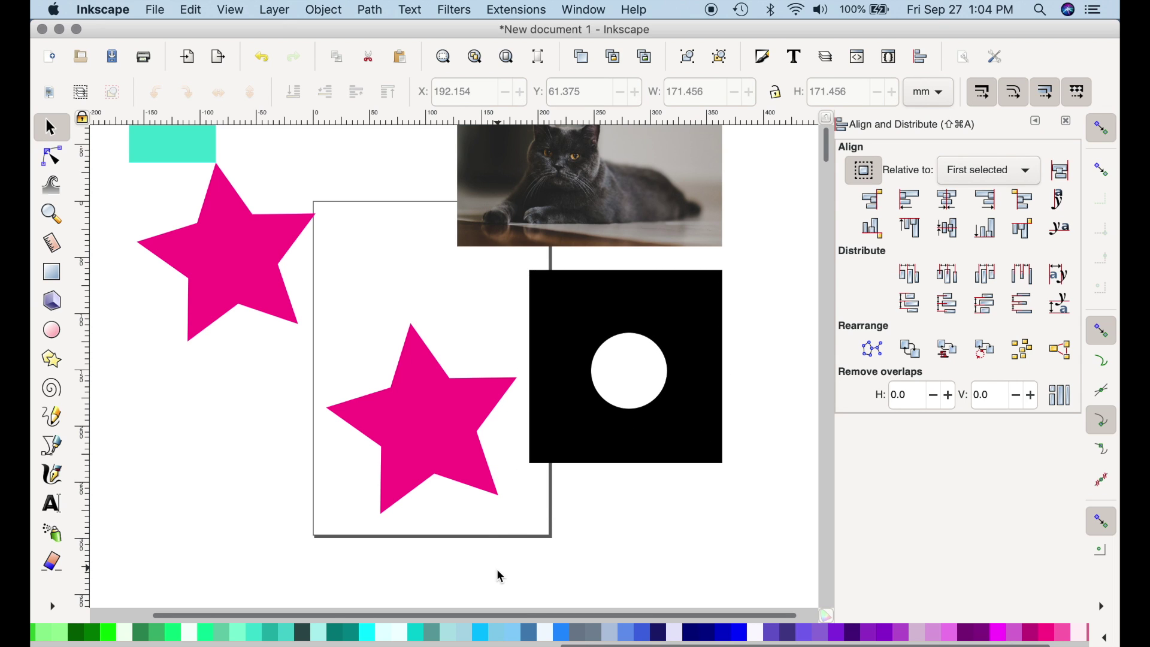
click(609, 461)
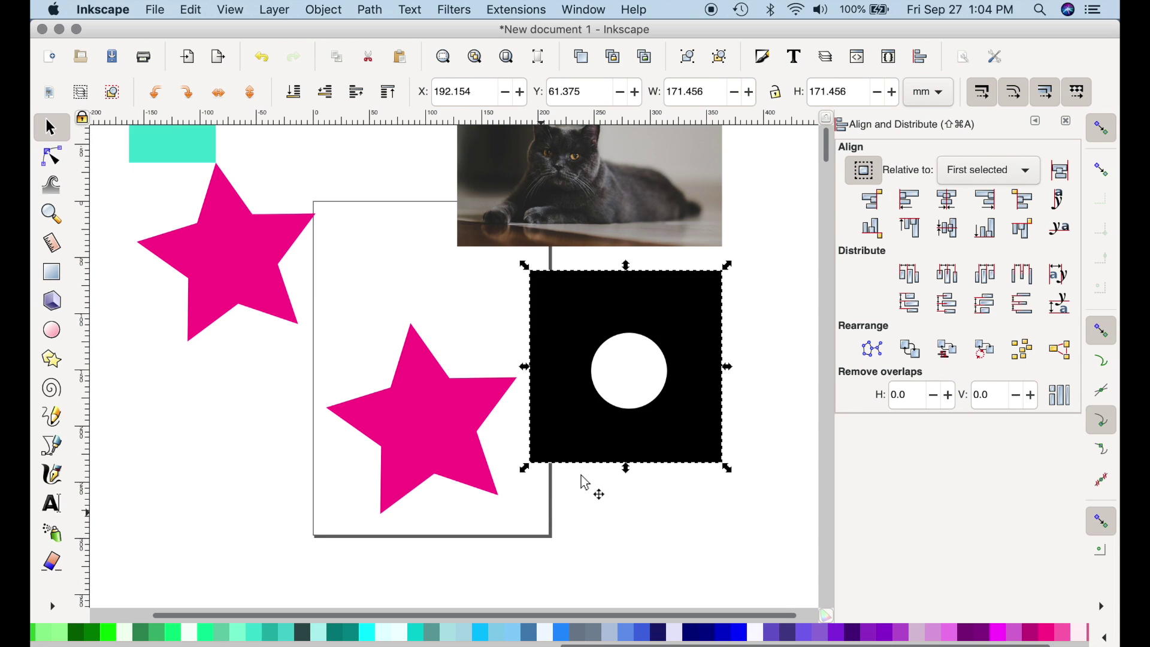
key(Delete)
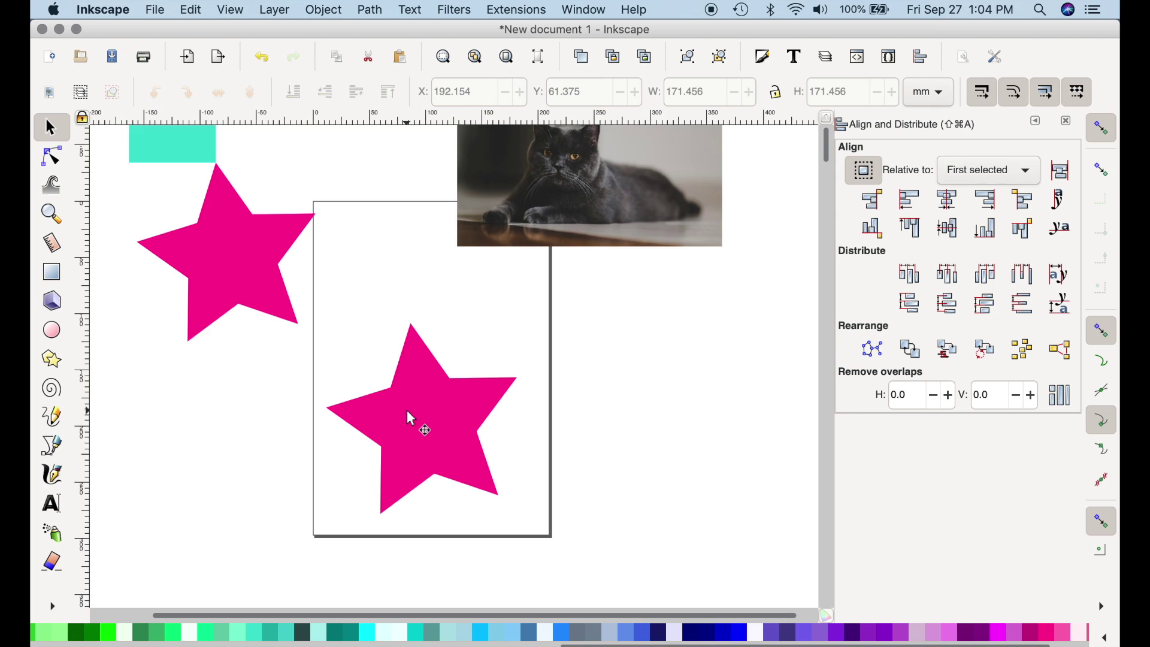
scroll(407, 411, up, 5)
Nudge the left pink star slightly right and down beside the teal square.
scroll(373, 406, down, 2)
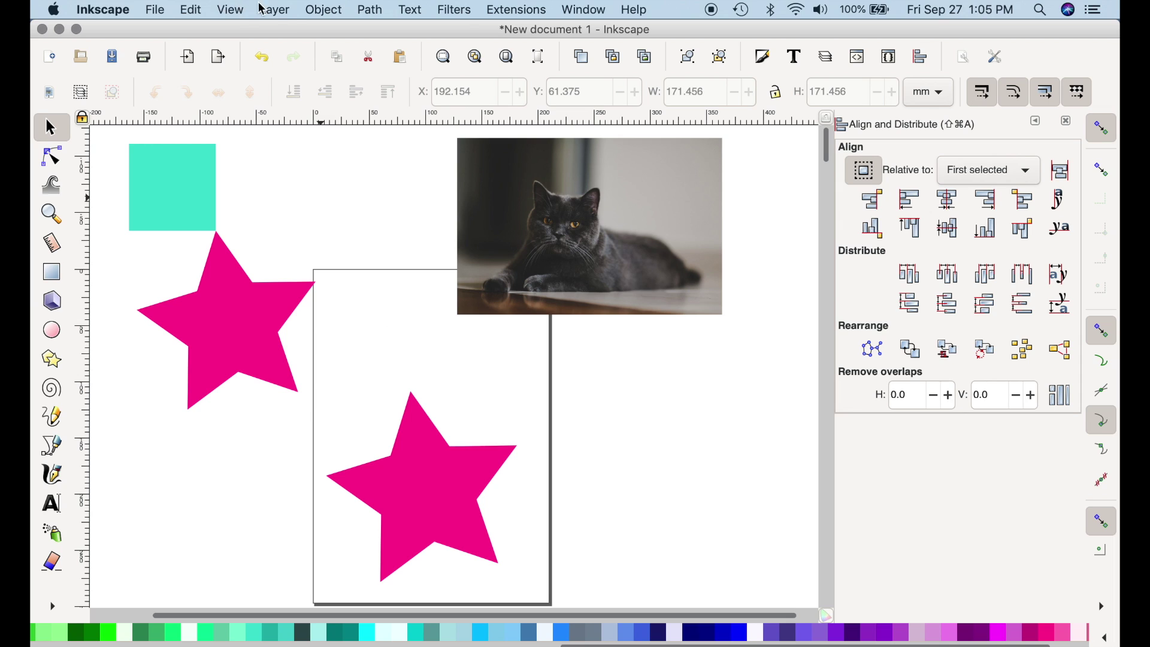
click(316, 8)
mouse_move(411, 215)
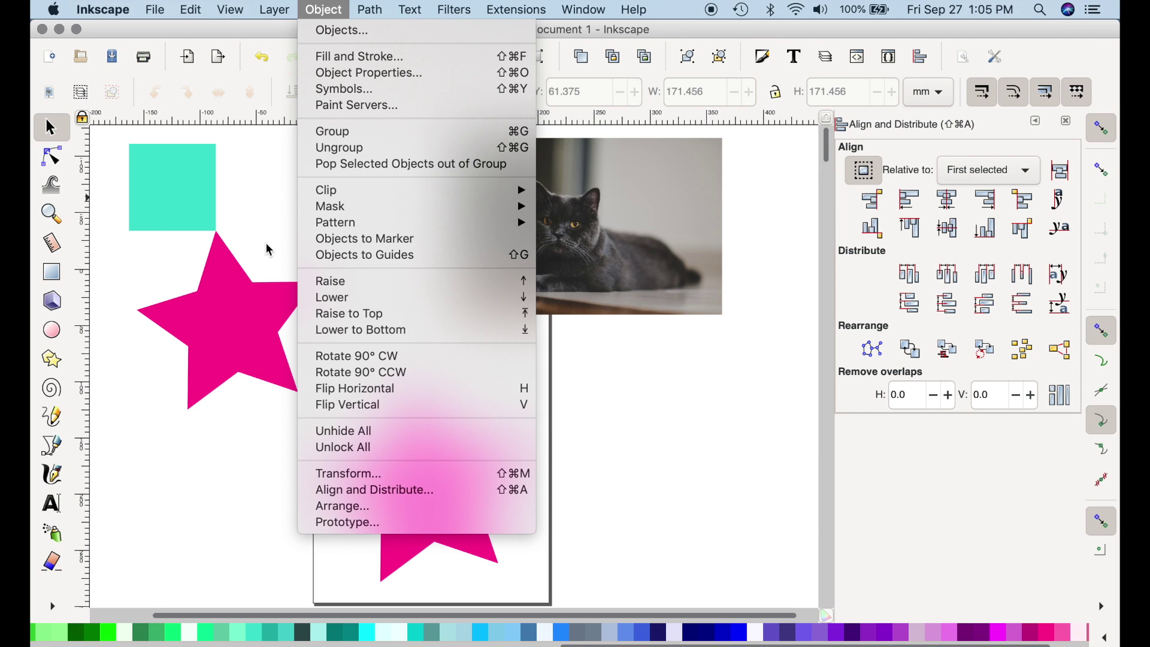
click(248, 308)
drag(247, 306, 285, 320)
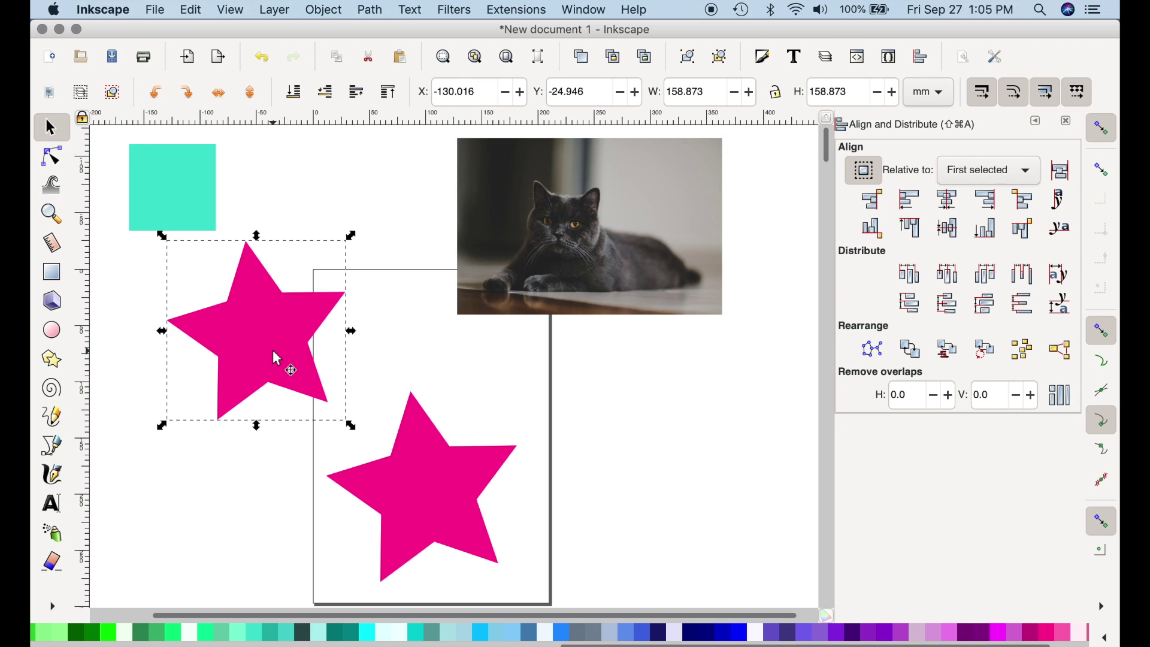
click(166, 217)
Place the teal square on top of the photo over the cat's head, then try clipping it alone.
drag(190, 203, 479, 280)
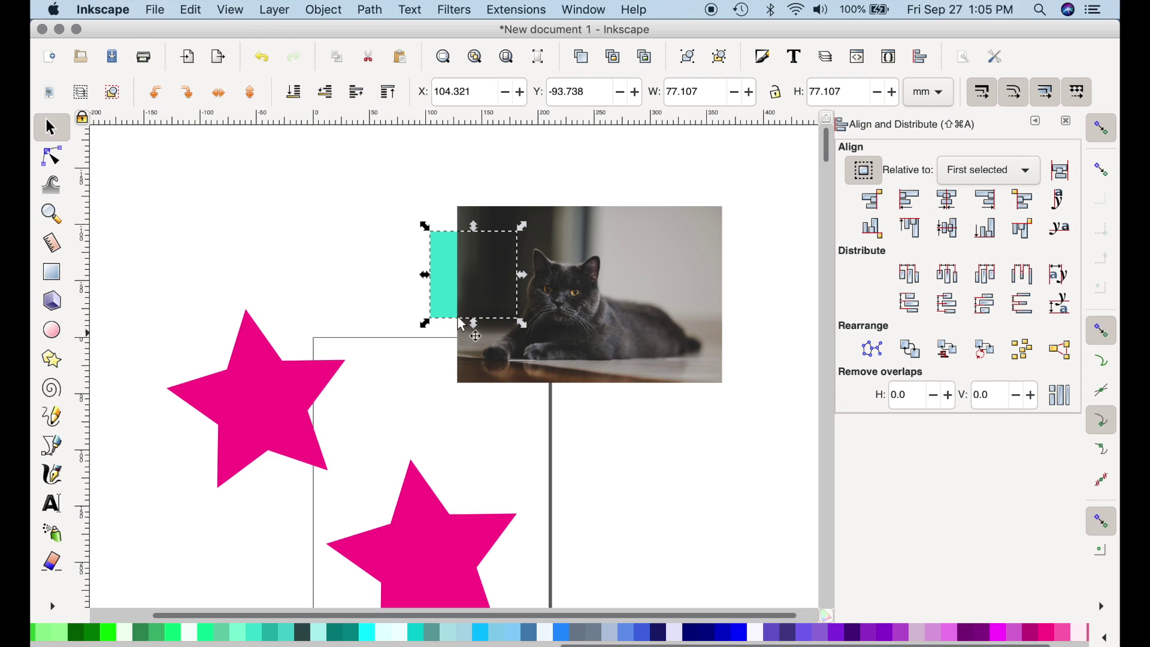
click(390, 93)
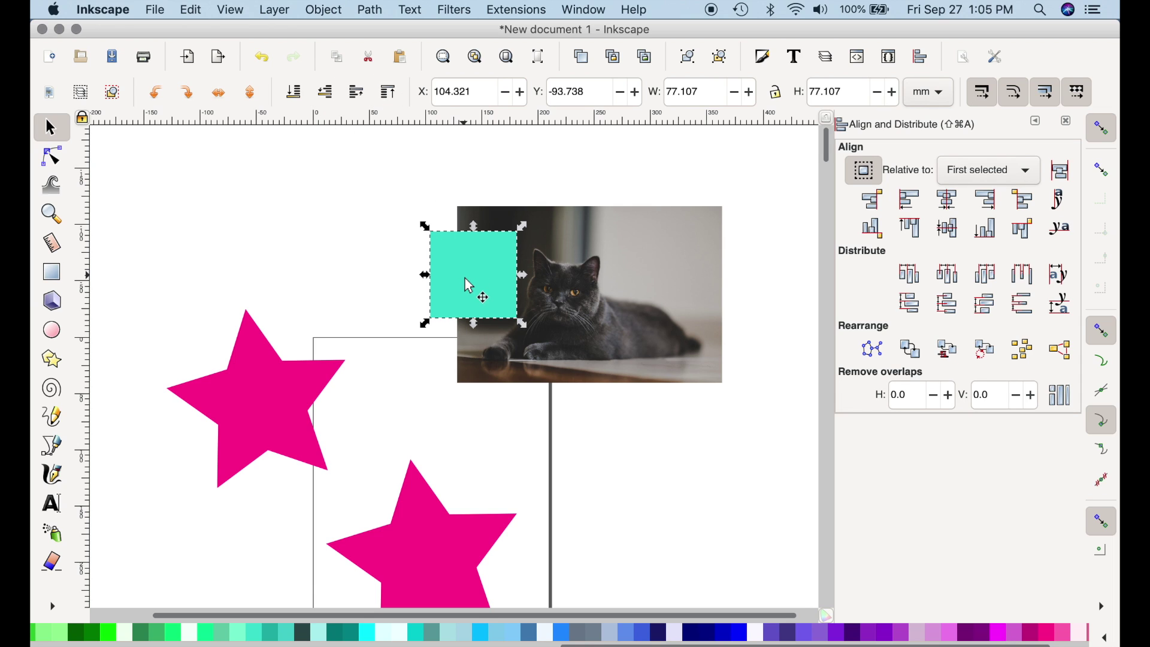
drag(473, 281, 568, 297)
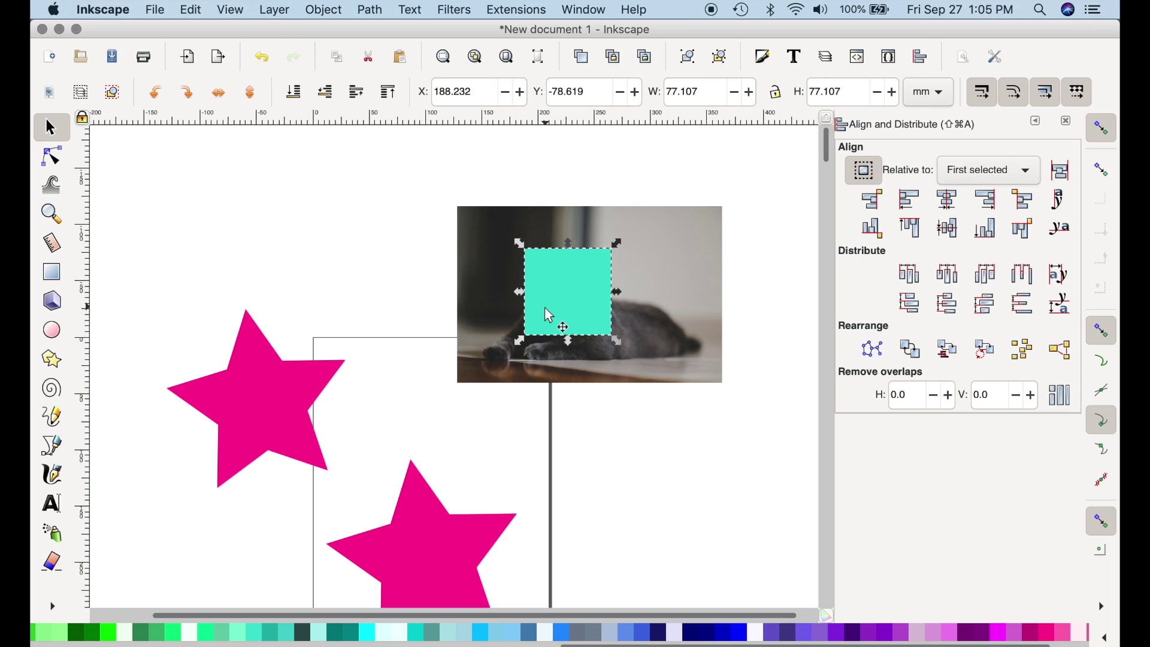
click(324, 9)
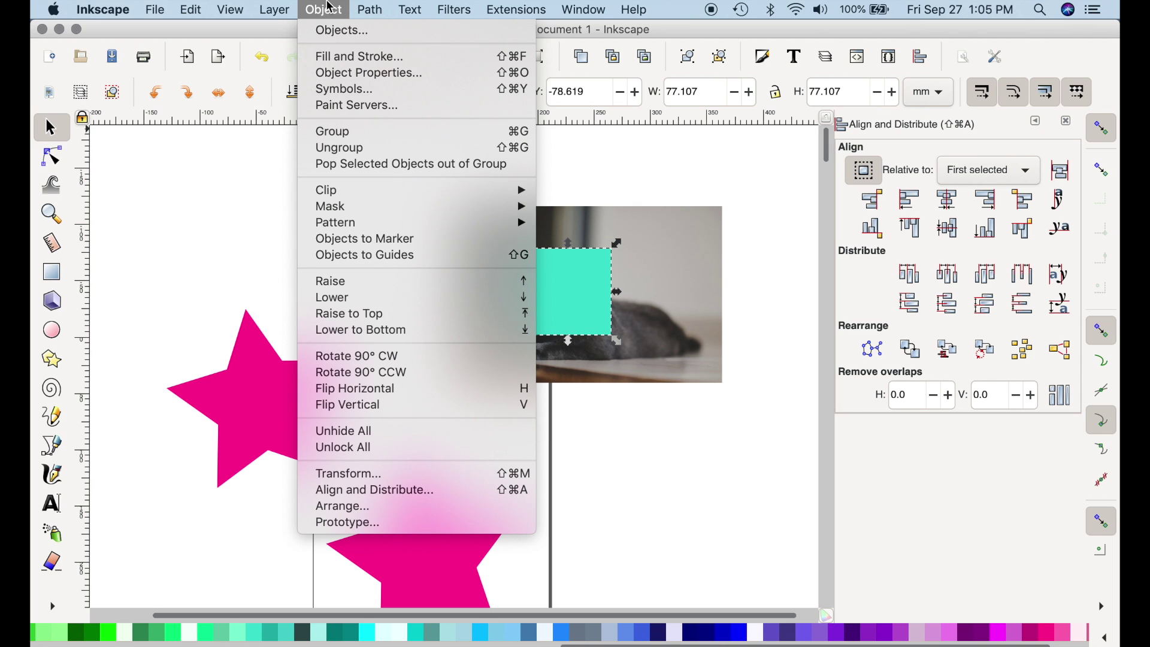
mouse_move(393, 190)
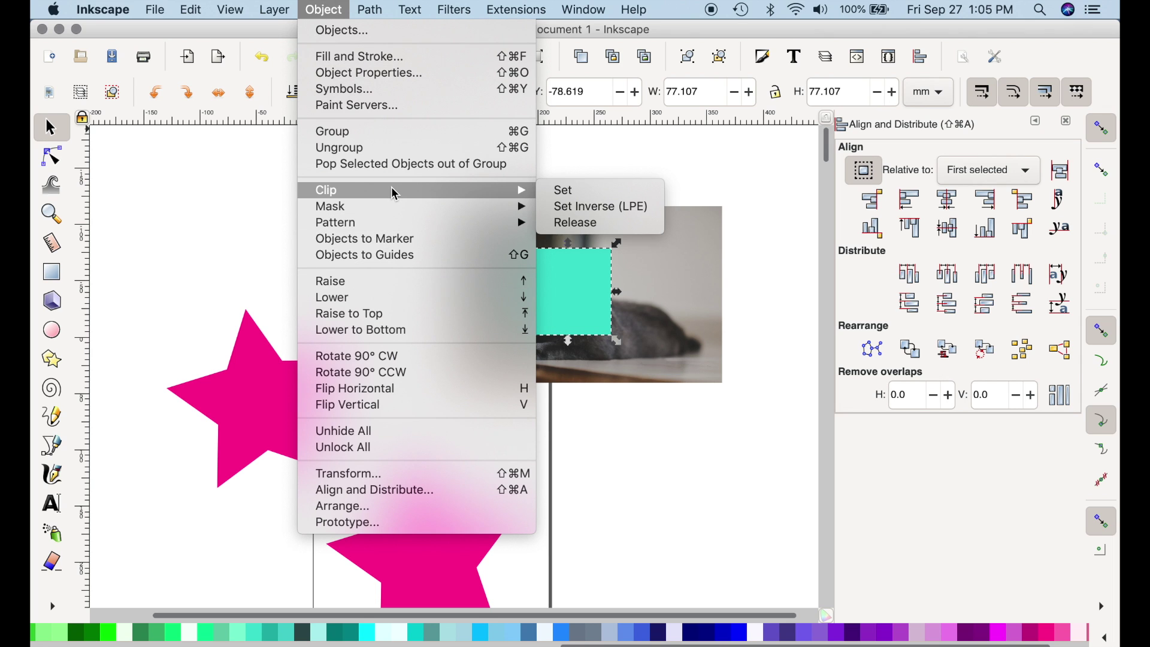
click(559, 190)
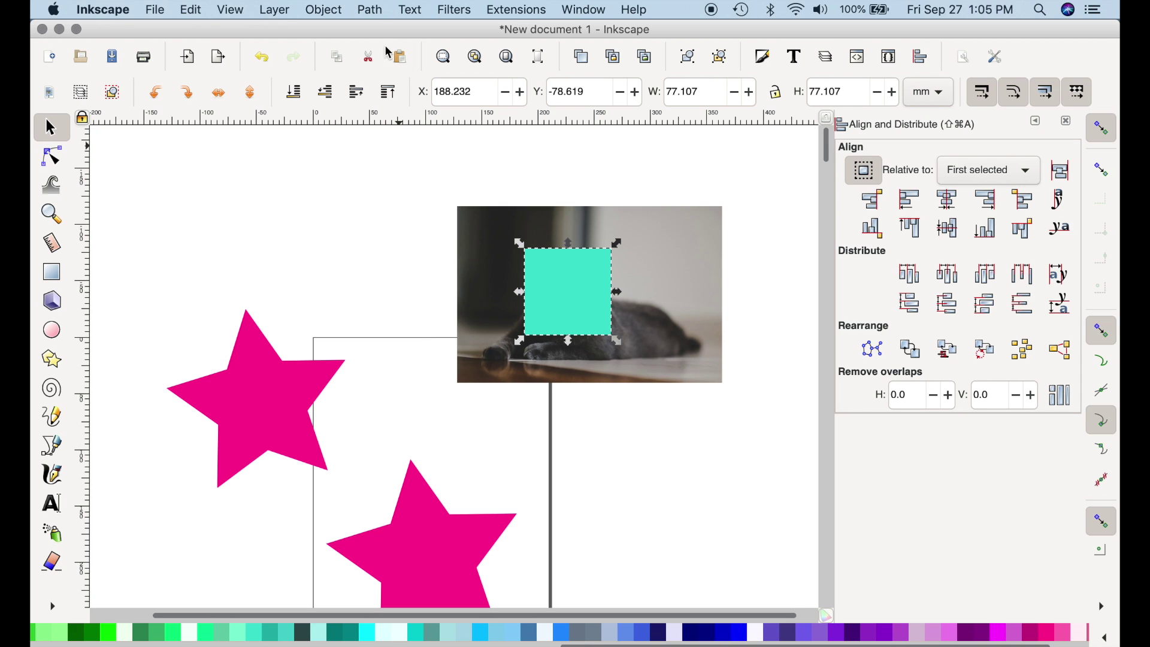
Clip the cat photo to the teal square, then undo the clip.
click(478, 235)
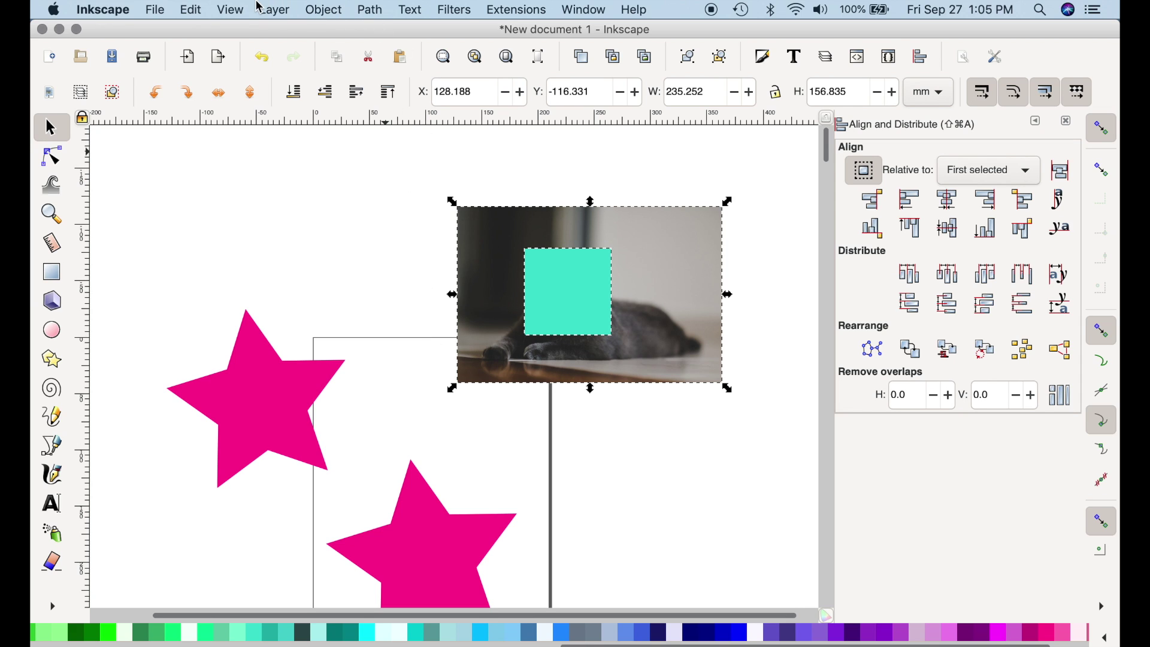
click(323, 10)
mouse_move(369, 190)
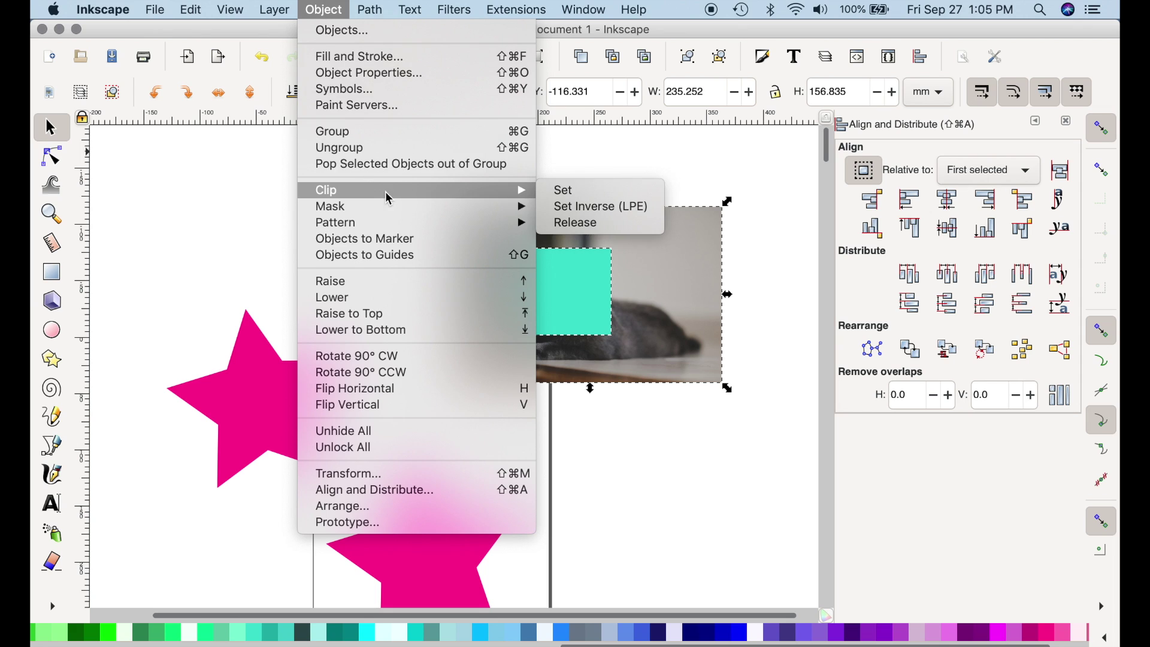
click(572, 191)
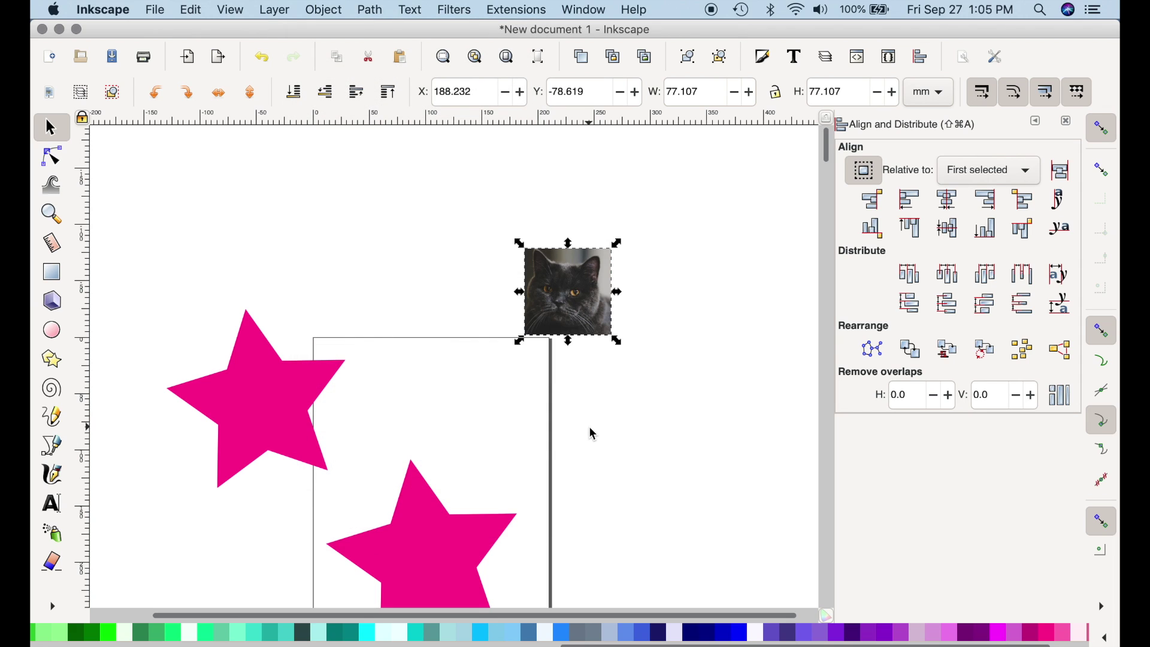
key(super+z)
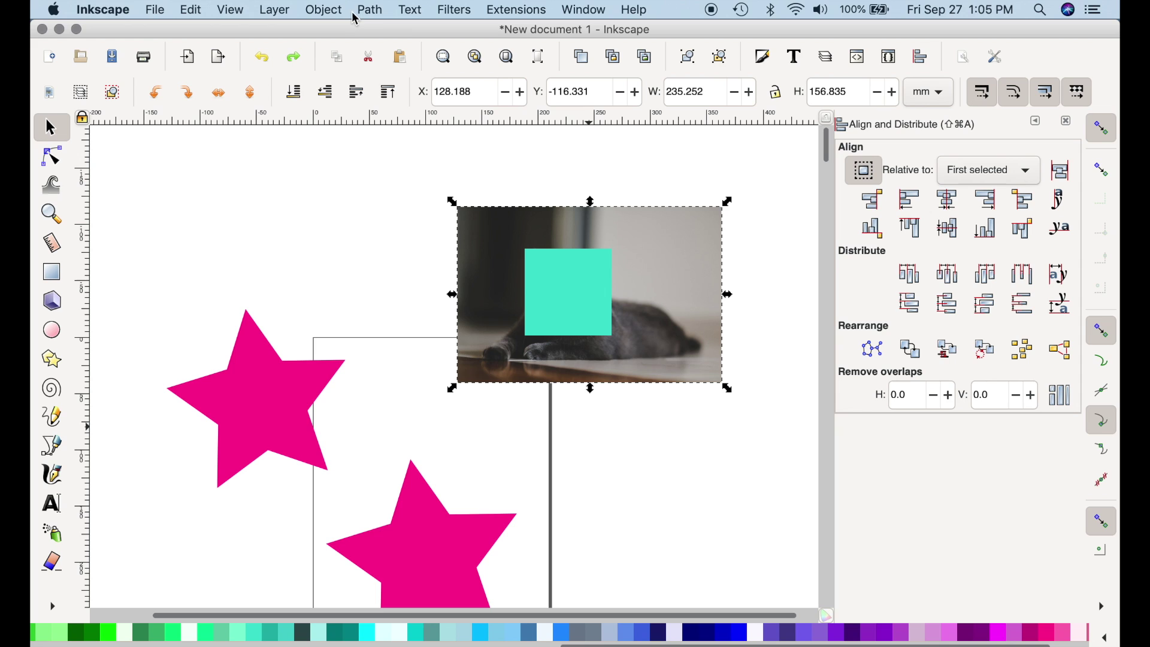
Mask the photo with the square, undo it, then enlarge the square to 92.982 mm.
click(553, 297)
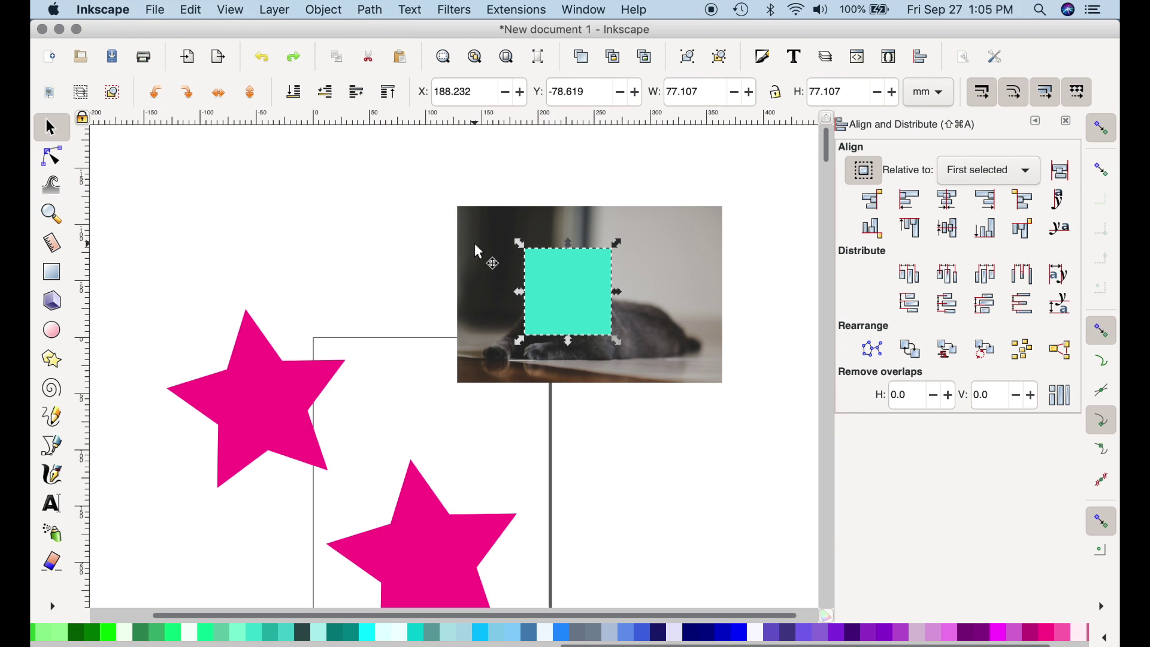
shift+click(486, 255)
click(356, 11)
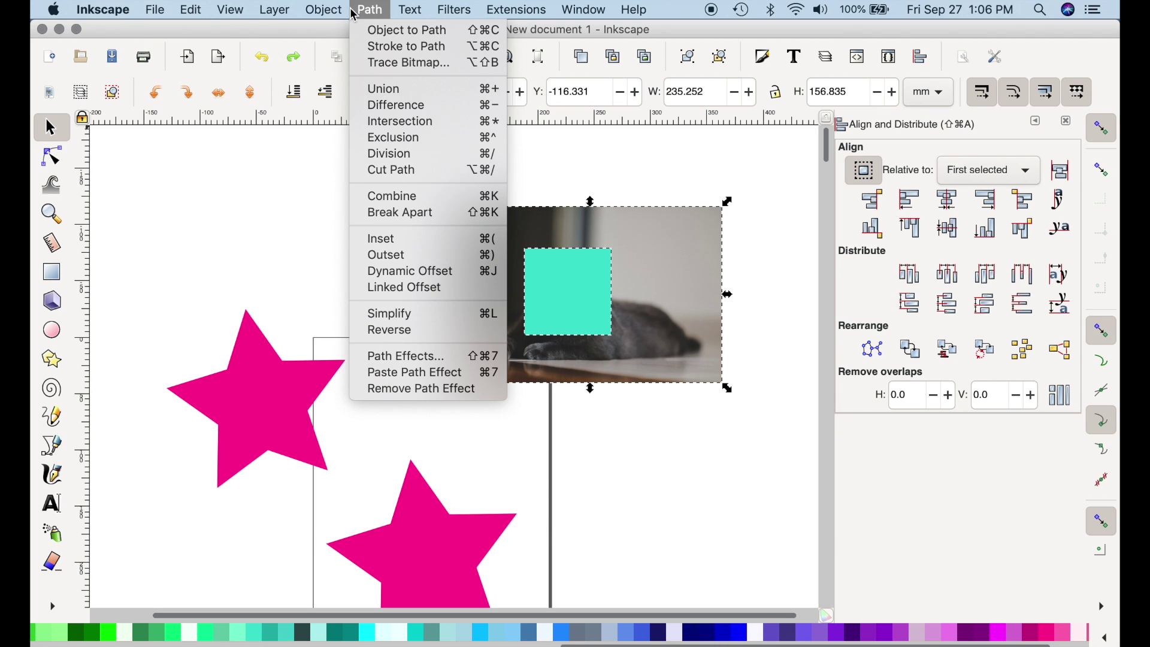
mouse_move(327, 10)
mouse_move(514, 213)
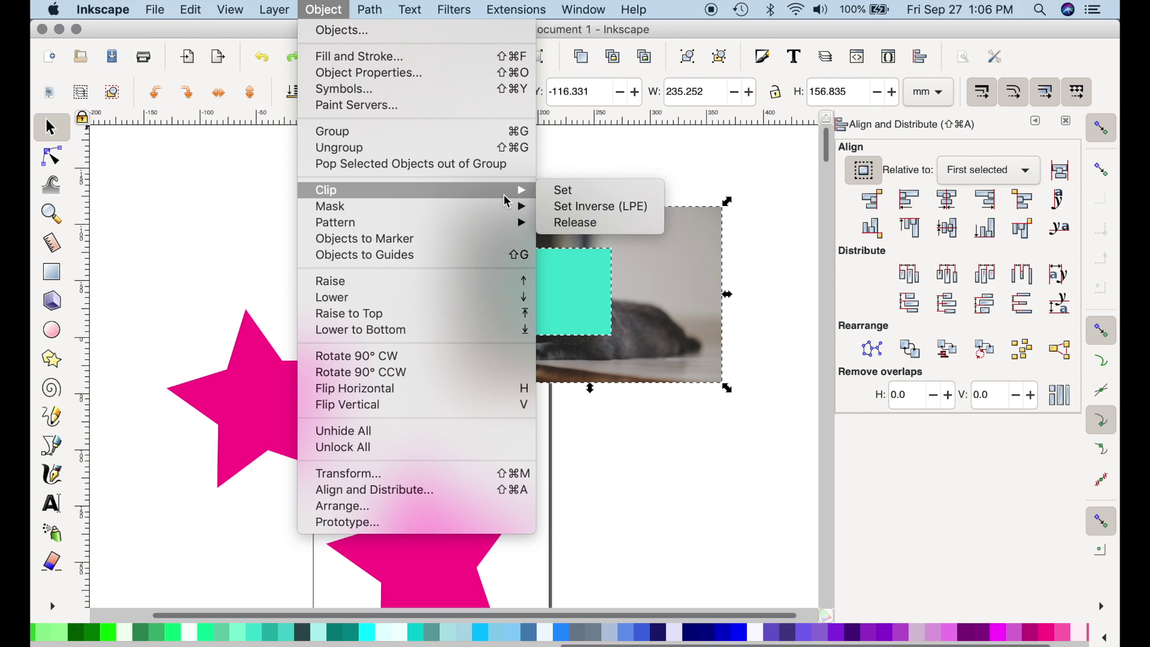
click(548, 212)
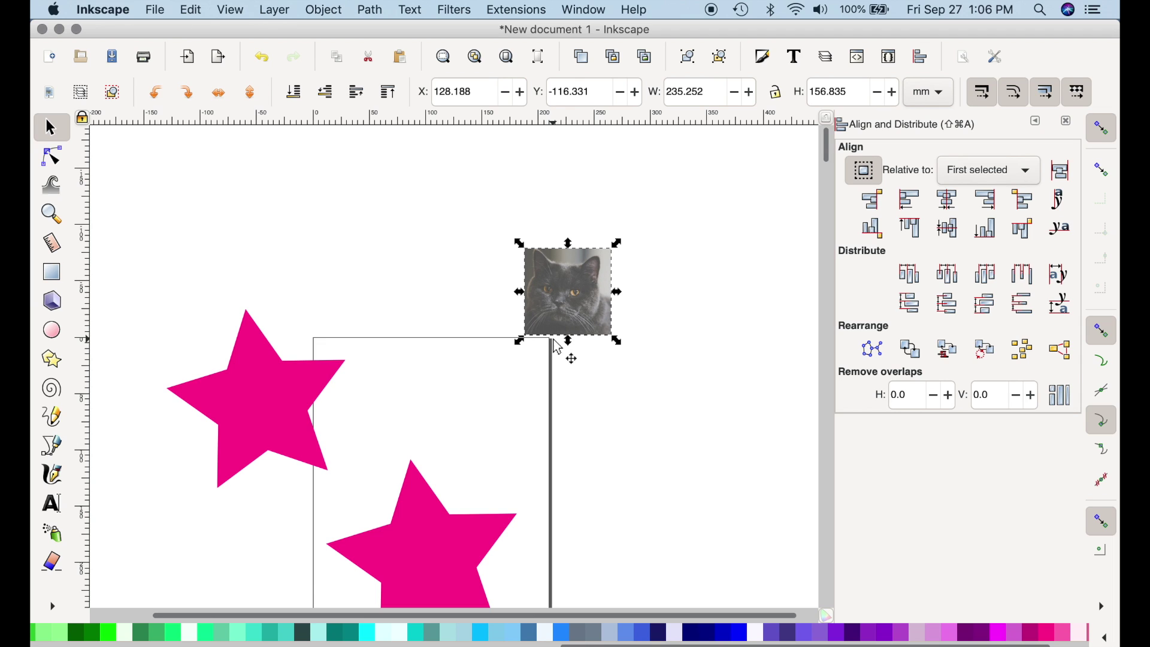
key(ctrl+z)
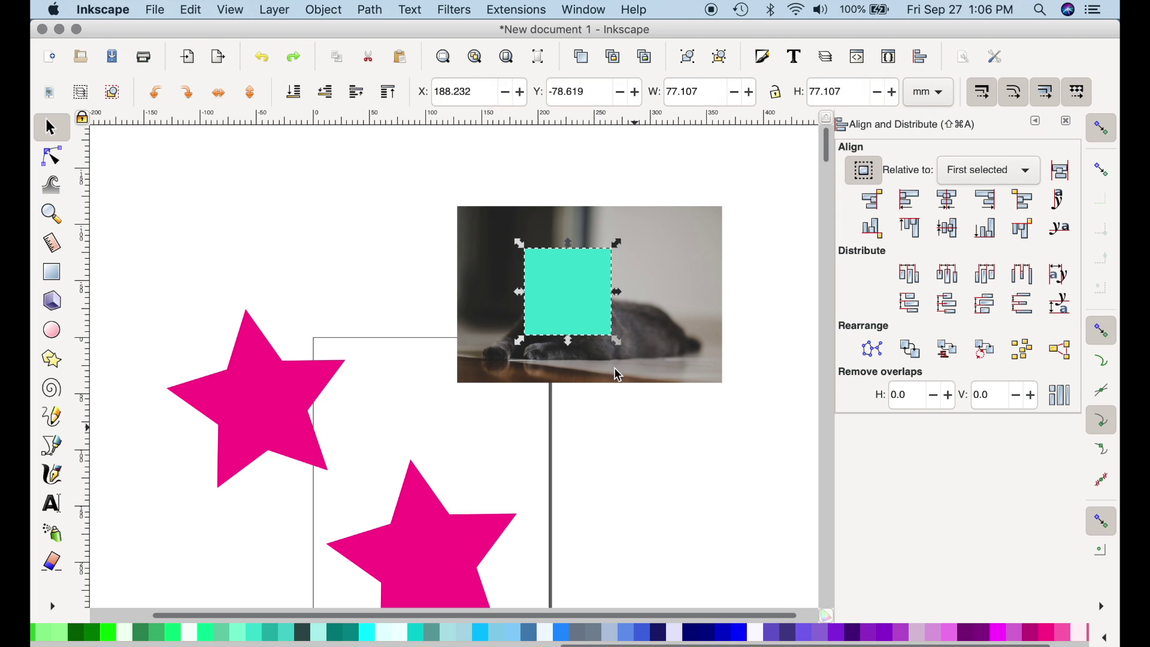
drag(617, 341, 635, 354)
click(191, 10)
Open Fill and Stroke for the teal square, showing flat colour 40e0d0ff at full opacity.
key(Escape)
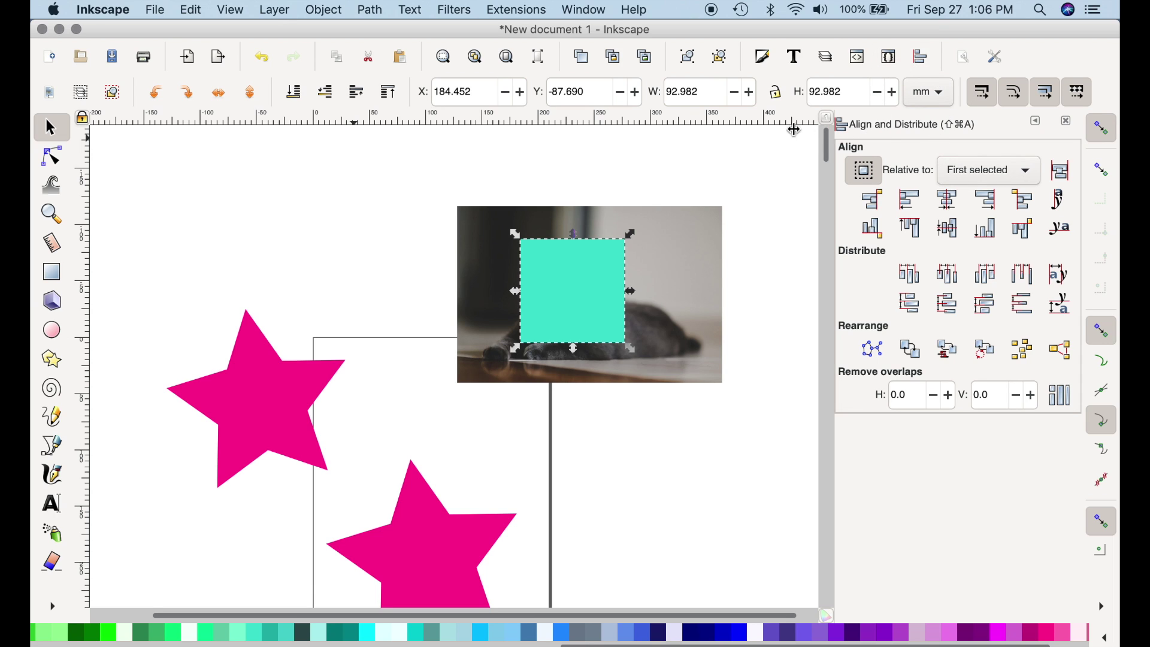
click(514, 10)
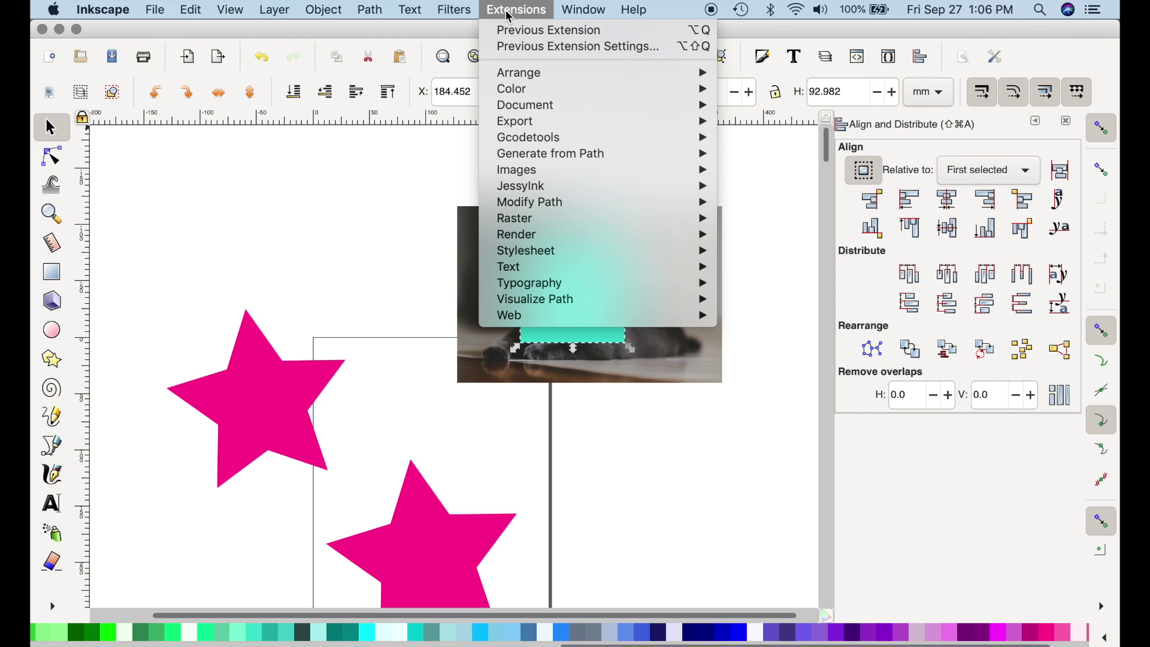
click(509, 13)
click(429, 10)
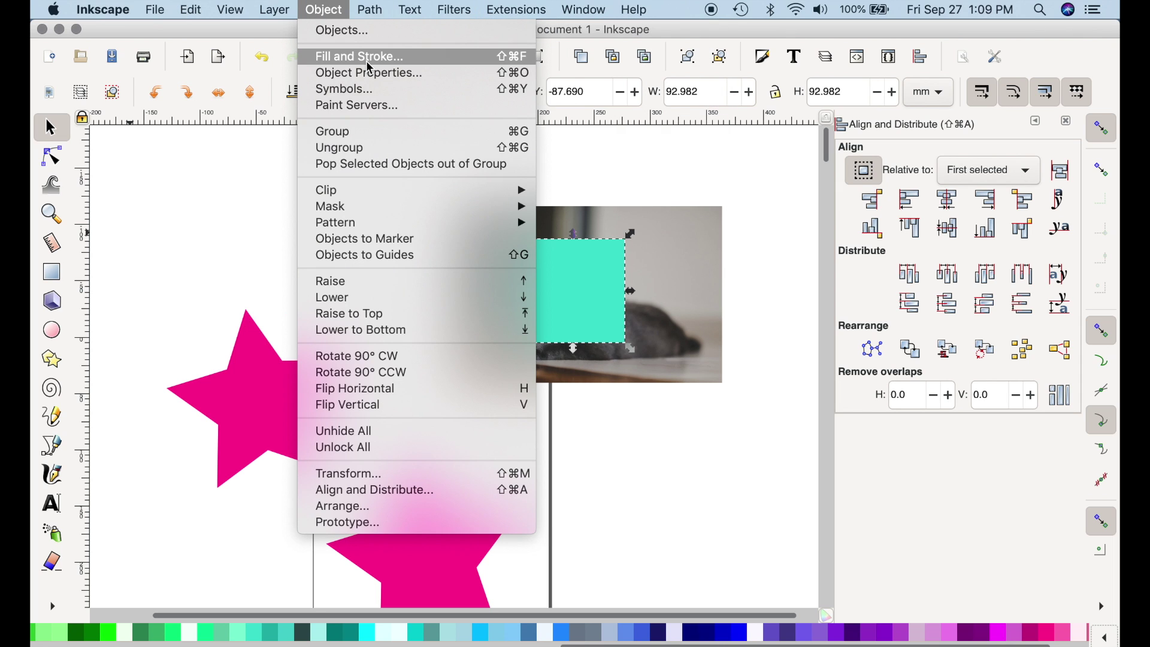
click(368, 63)
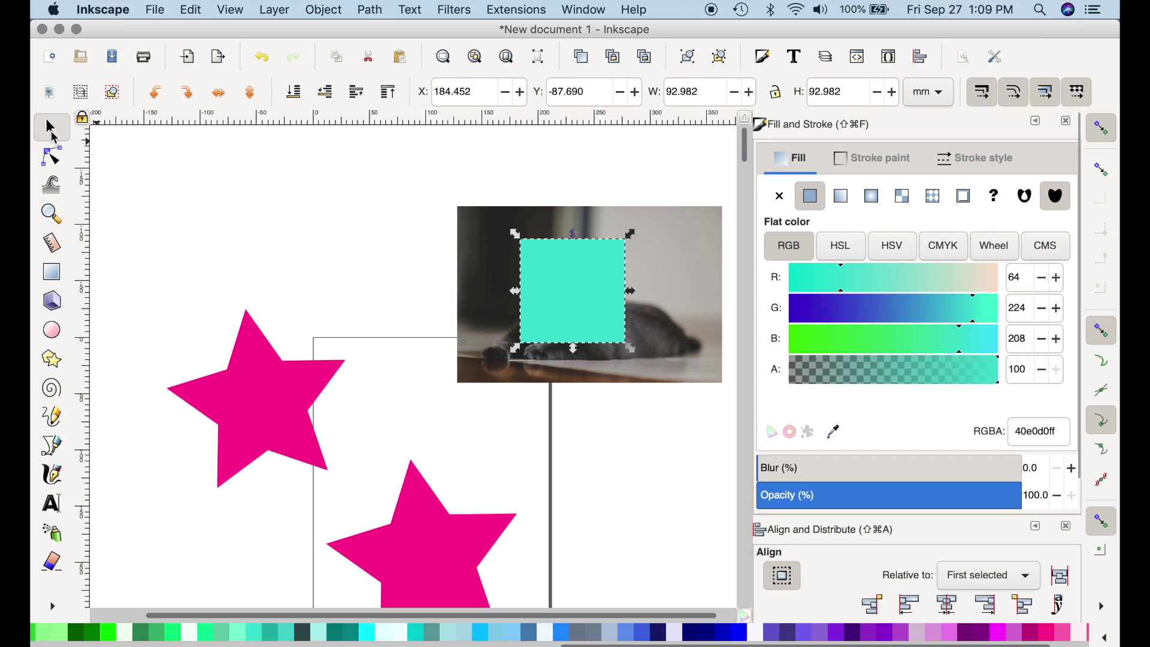
Switch the square's fill to a radial gradient, teal at the centre fading to transparent, and select its outer stop.
click(559, 291)
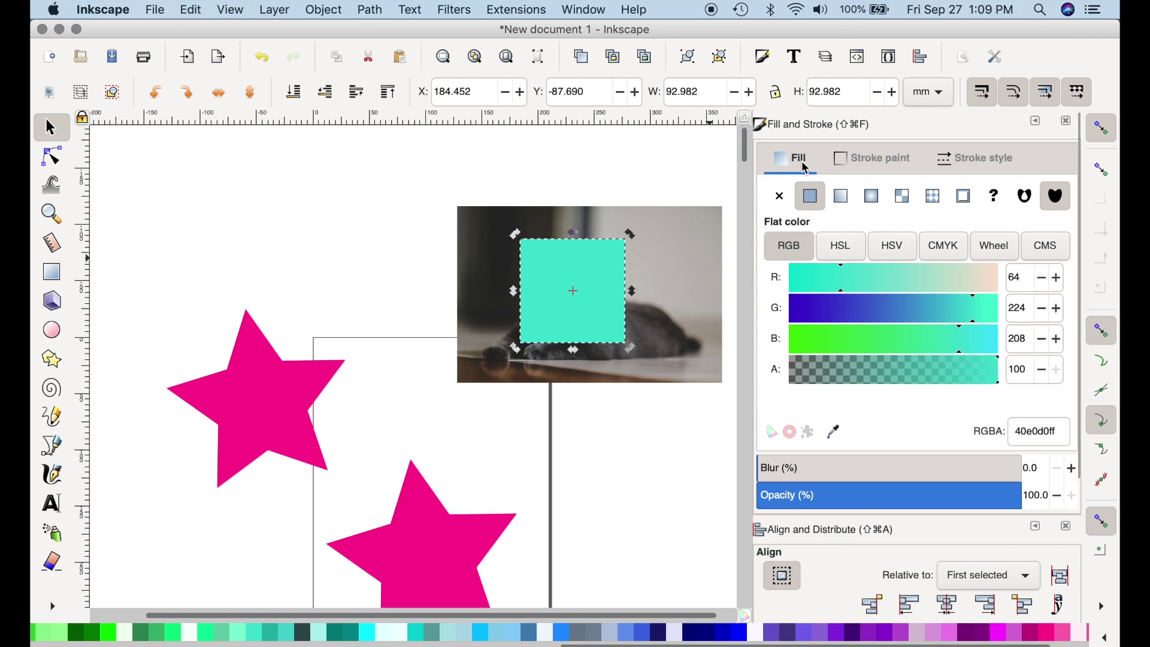
click(846, 209)
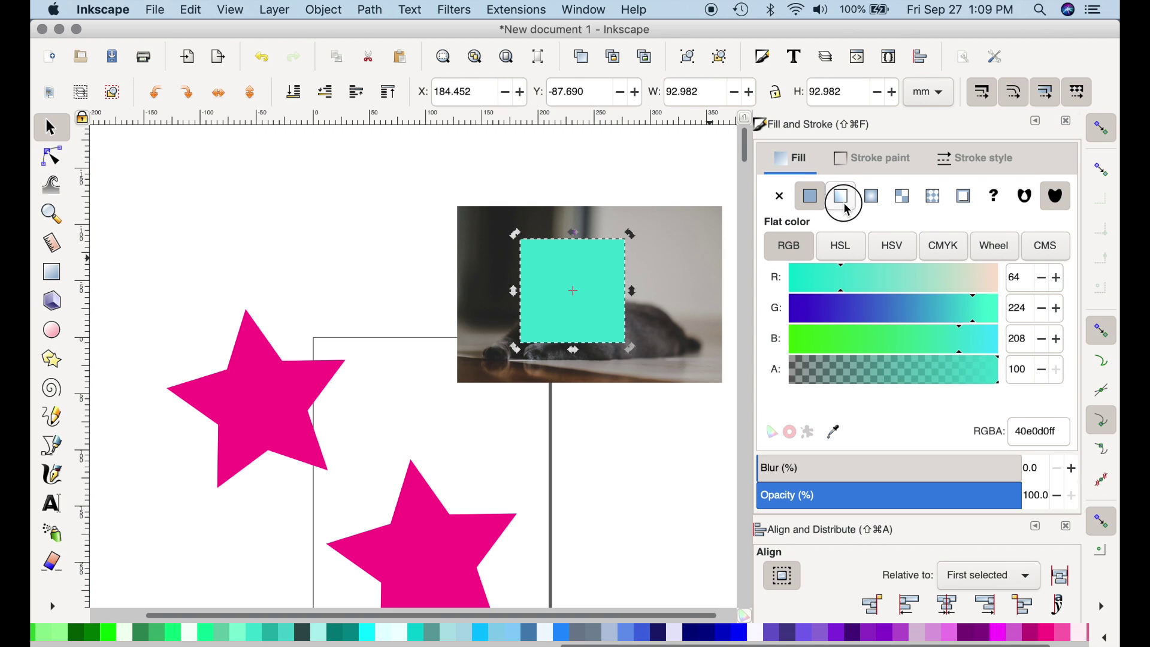
click(873, 201)
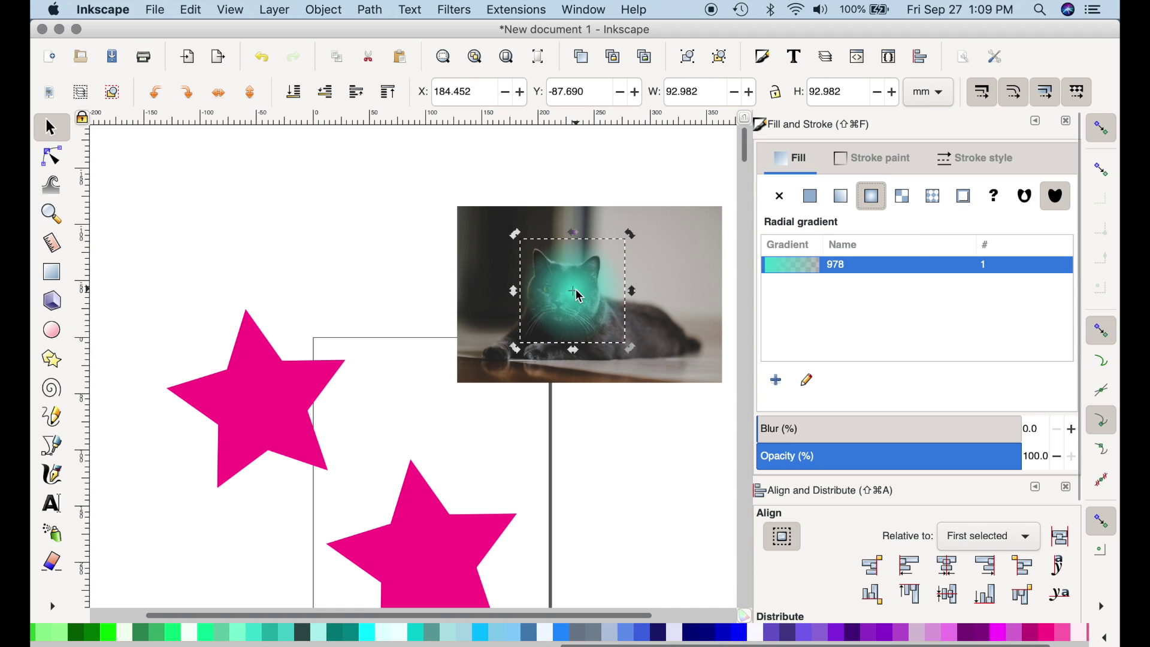
click(588, 288)
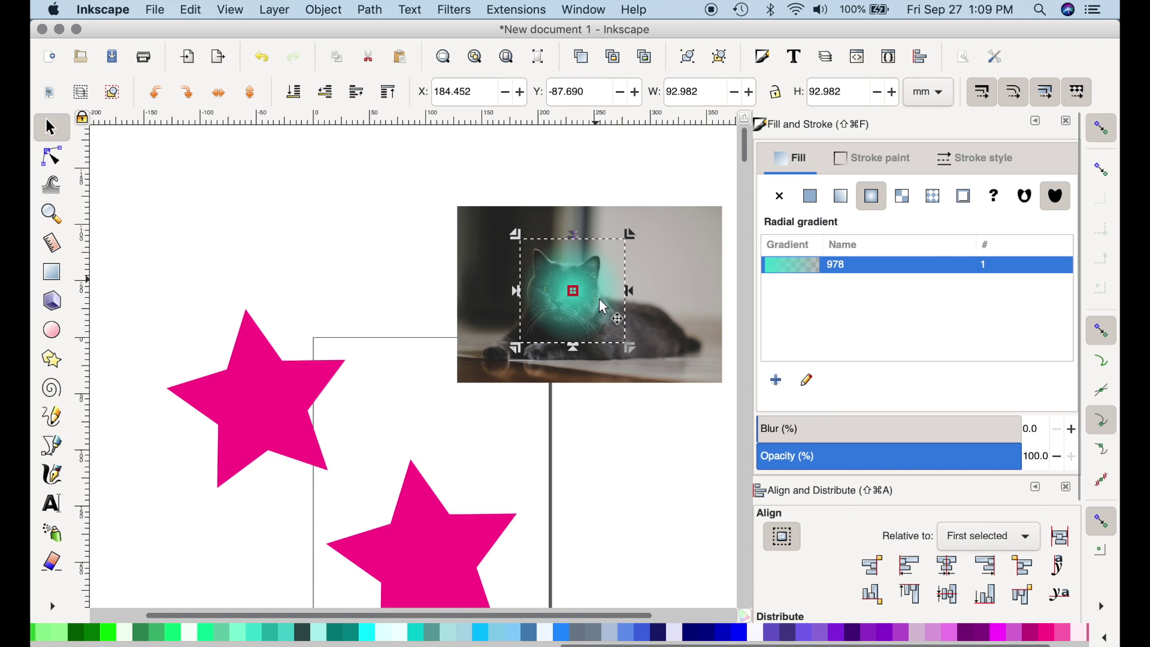
click(806, 379)
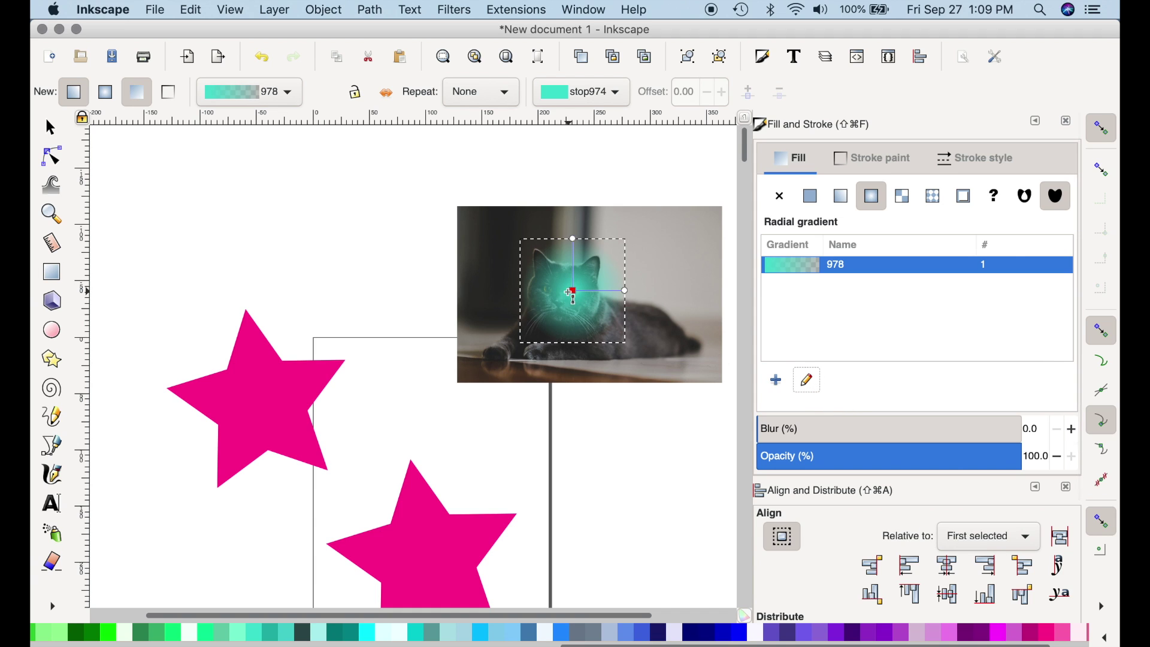
click(574, 239)
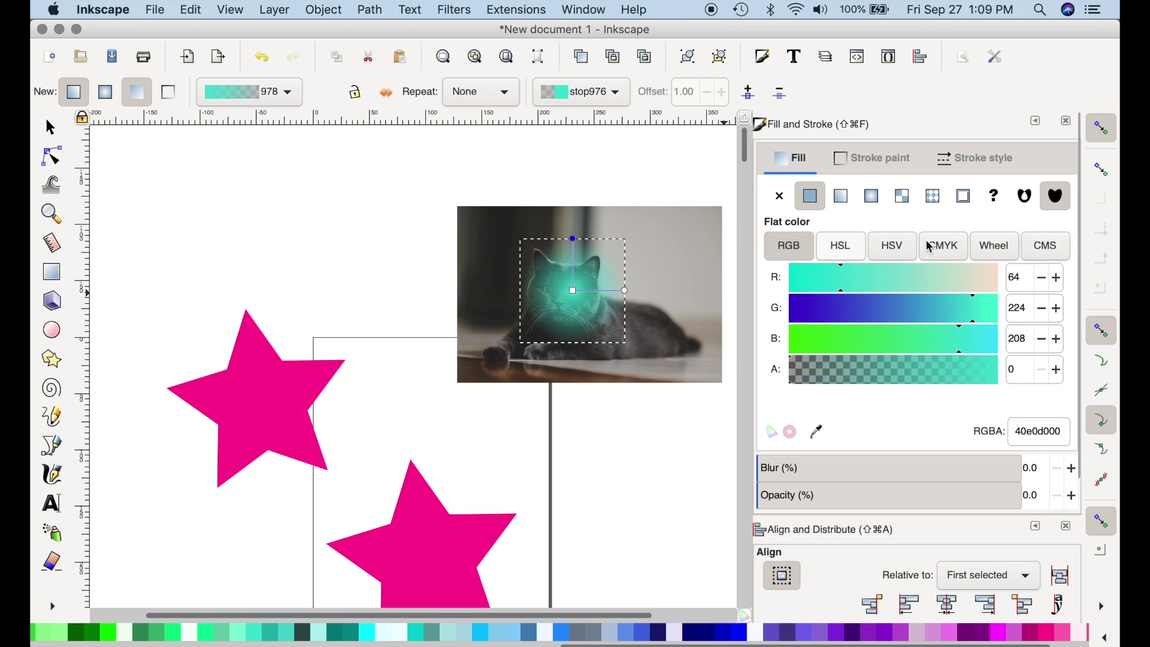
Show the colour as HSL and turn the gradient's centre stop black.
click(938, 250)
click(840, 246)
click(574, 291)
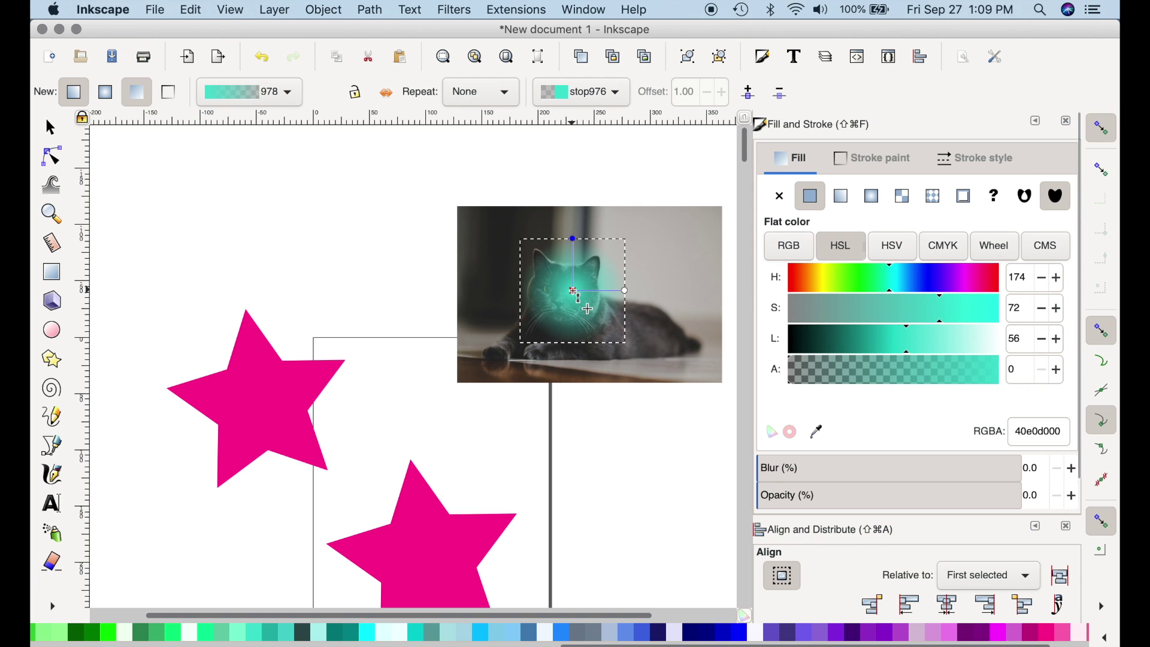
drag(822, 343, 760, 340)
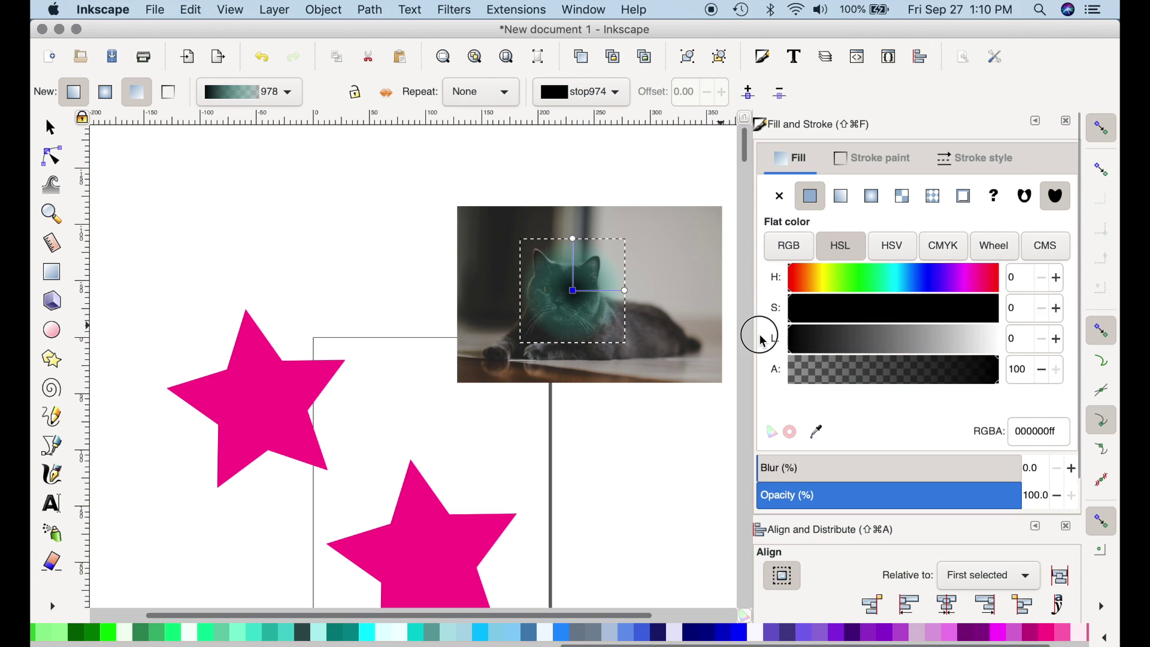
Make the outer gradient stop fully opaque white, with L and A at 100.
click(572, 238)
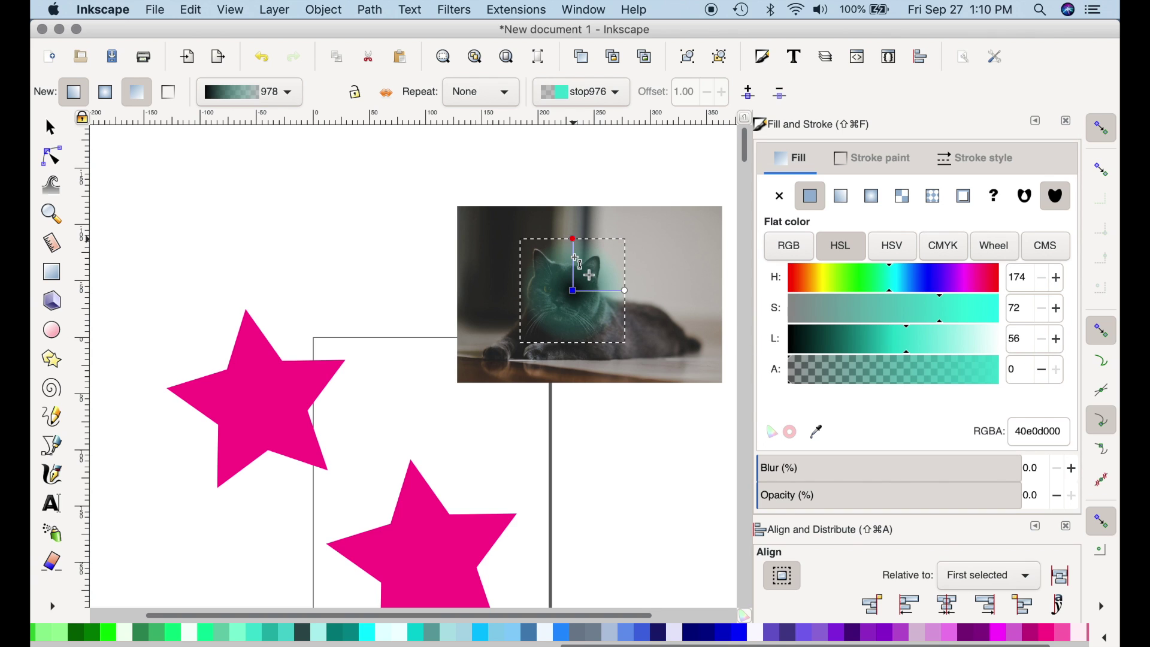
click(972, 372)
click(1017, 374)
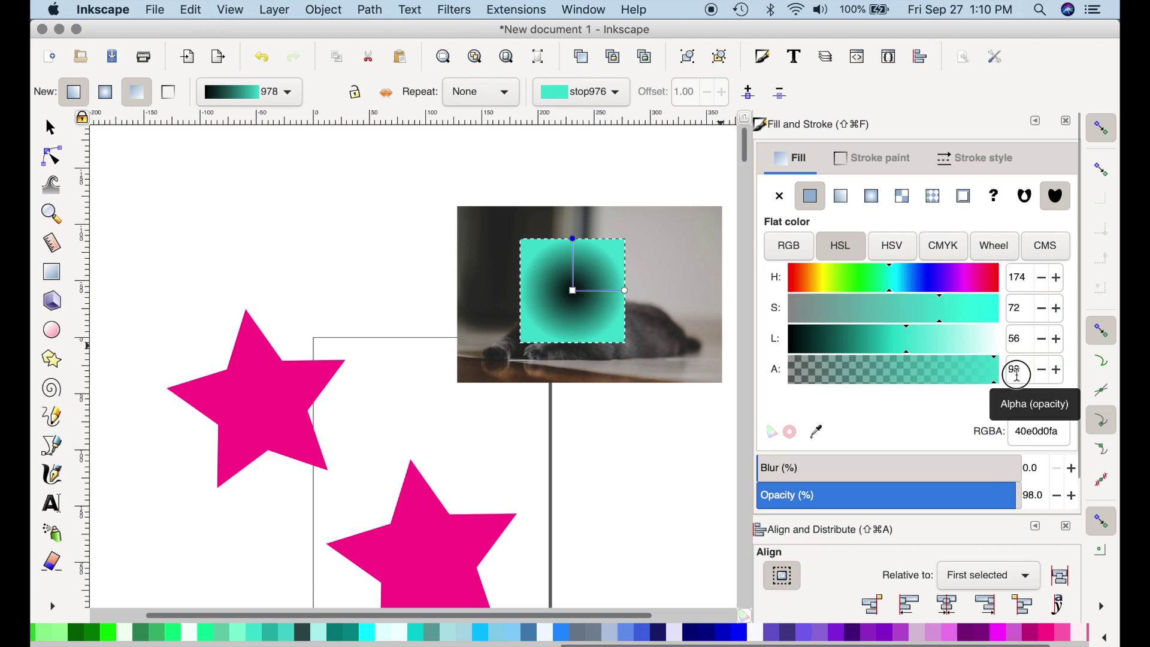
scroll(1017, 375, down, 5)
scroll(1019, 381, up, 3)
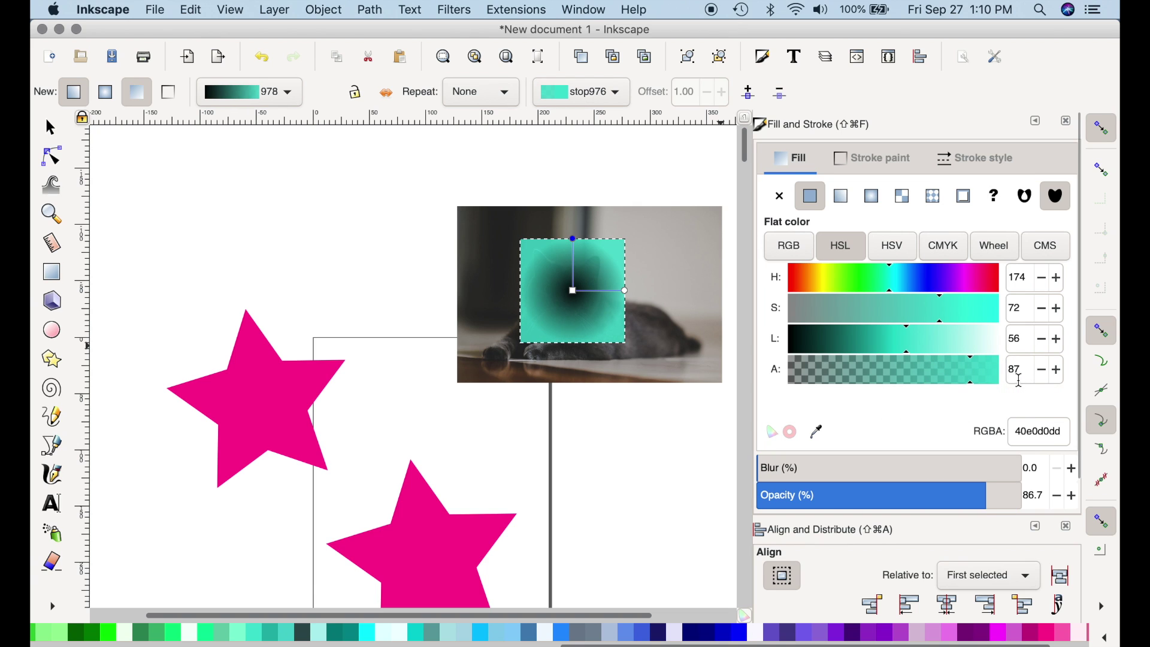
drag(914, 339, 1026, 341)
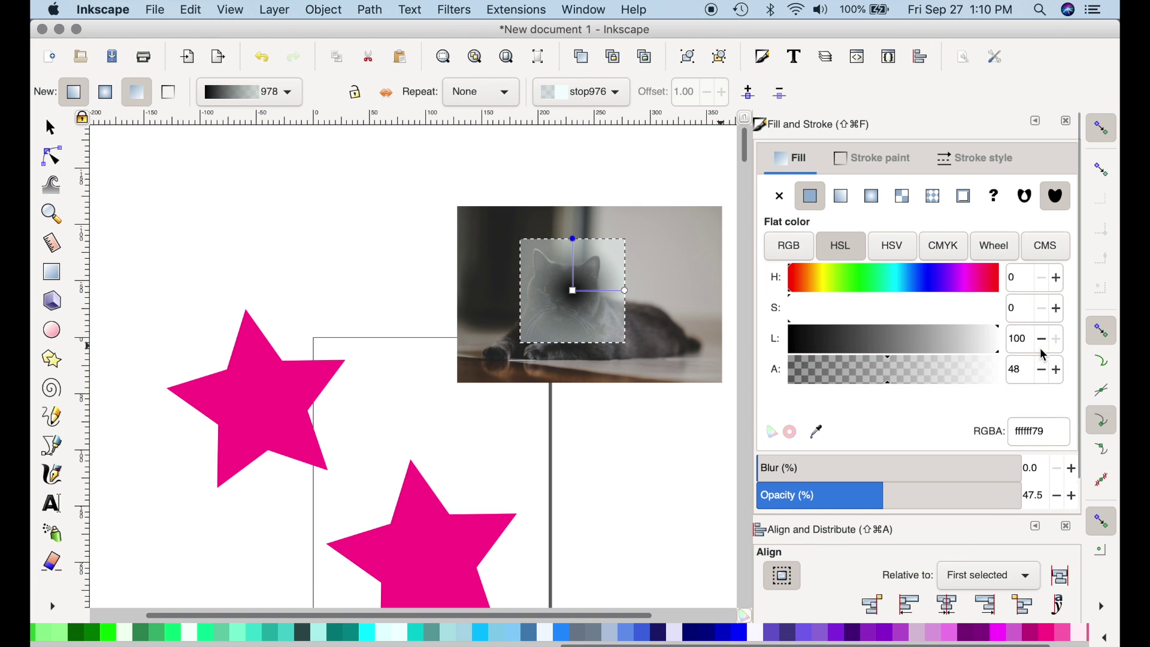
scroll(1019, 378, up, 1)
scroll(1018, 378, up, 2)
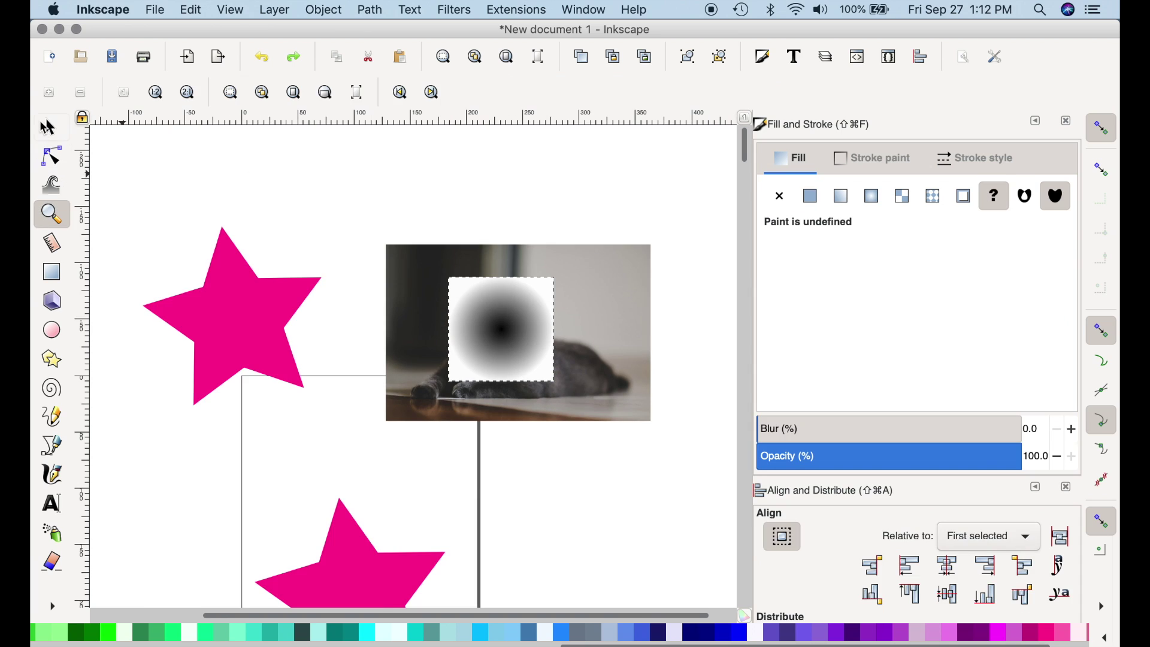
Mask the cat photo with the black-to-white gradient square via Object > Mask > Set, then undo it.
click(48, 127)
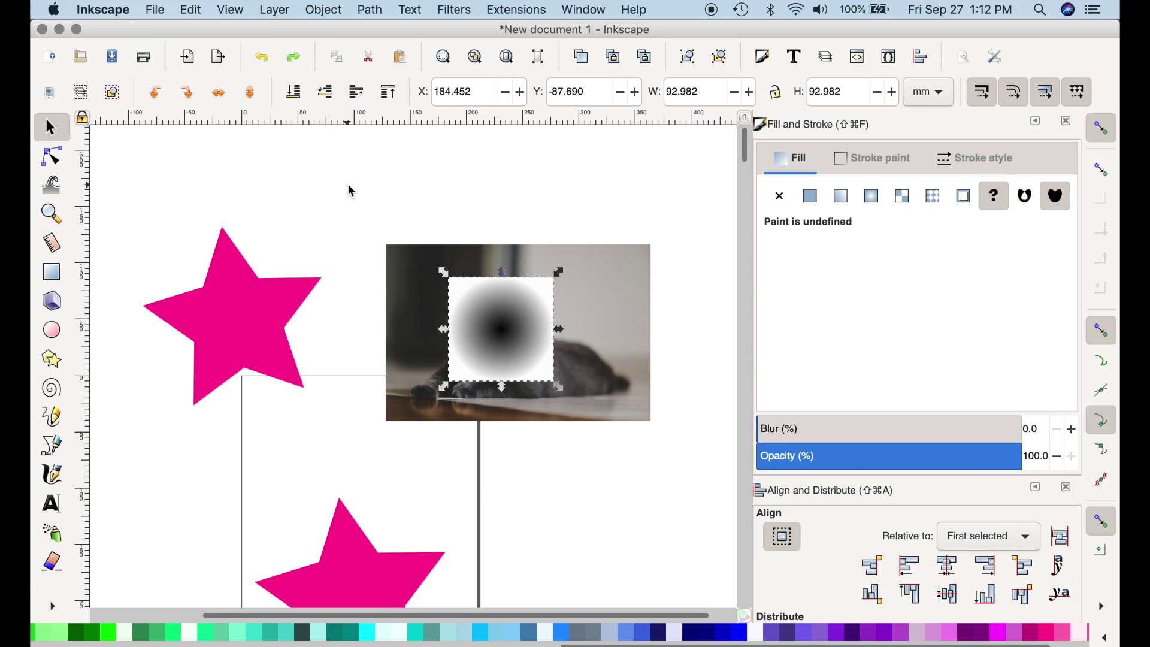
mouse_move(351, 191)
mouse_down()
mouse_move(437, 269)
mouse_move(687, 446)
mouse_up()
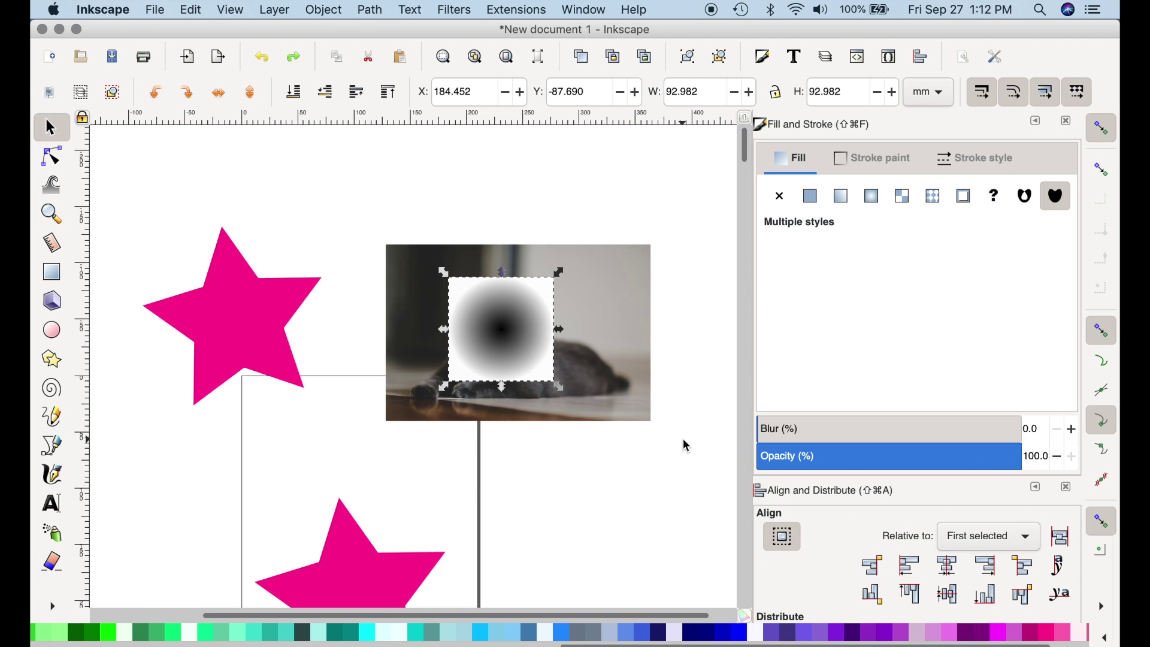
click(321, 8)
mouse_move(397, 207)
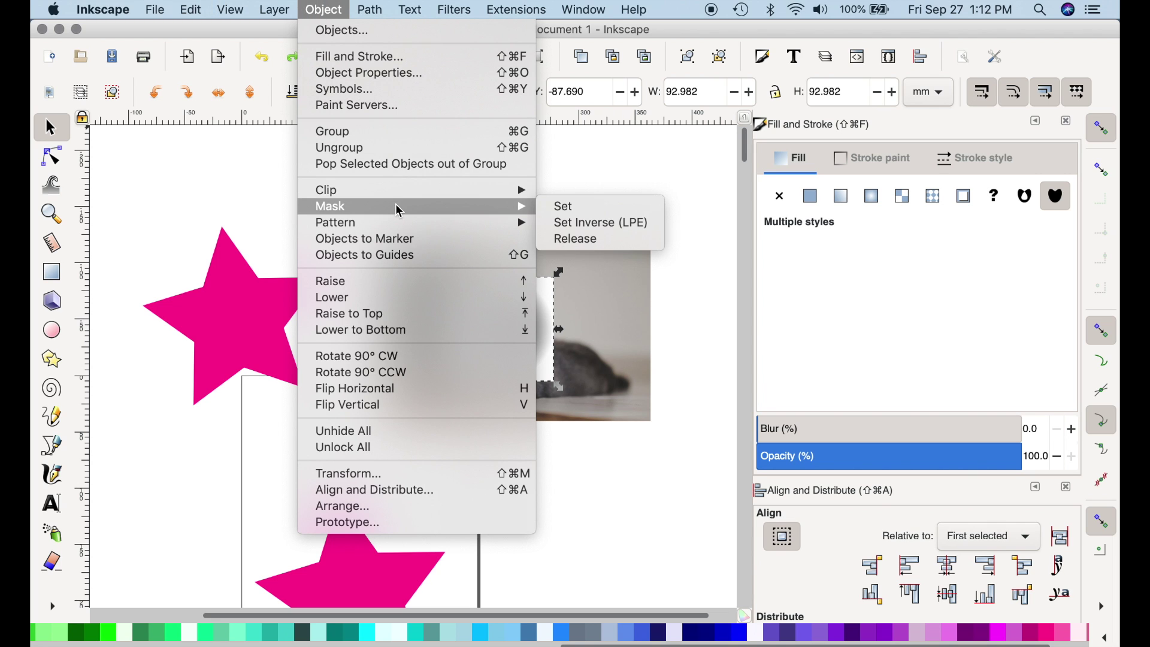
click(558, 207)
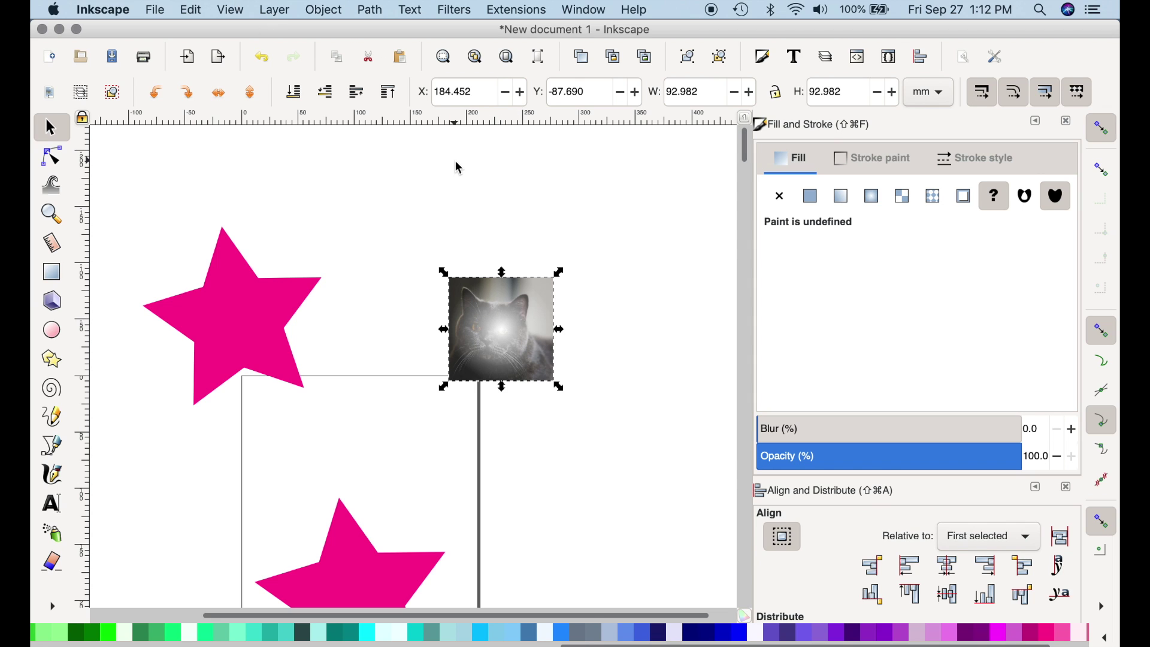
key(super+z)
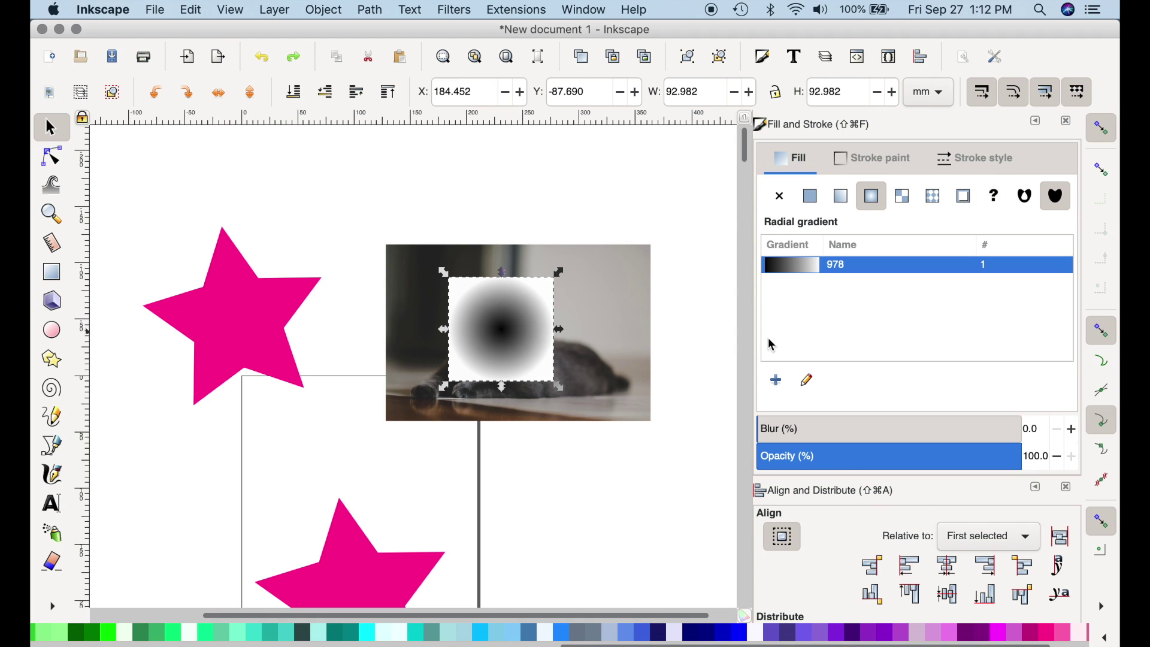
Reverse the square's gradient: centre stop white, outer end stop black.
click(807, 381)
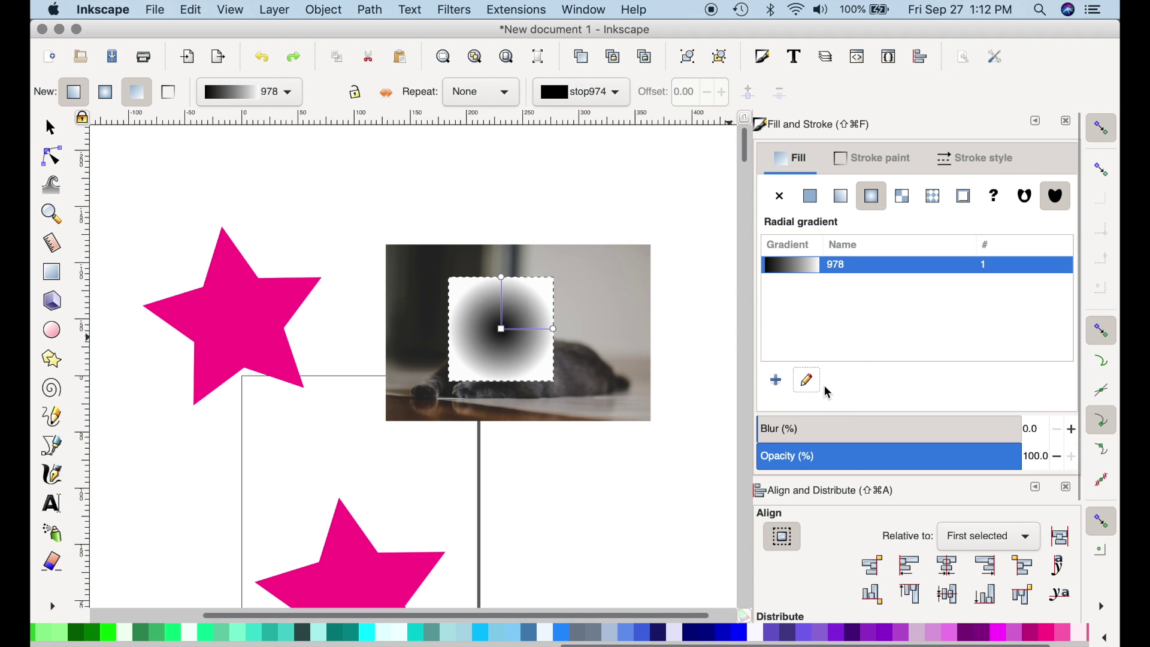
click(502, 329)
drag(999, 337, 1016, 346)
click(554, 329)
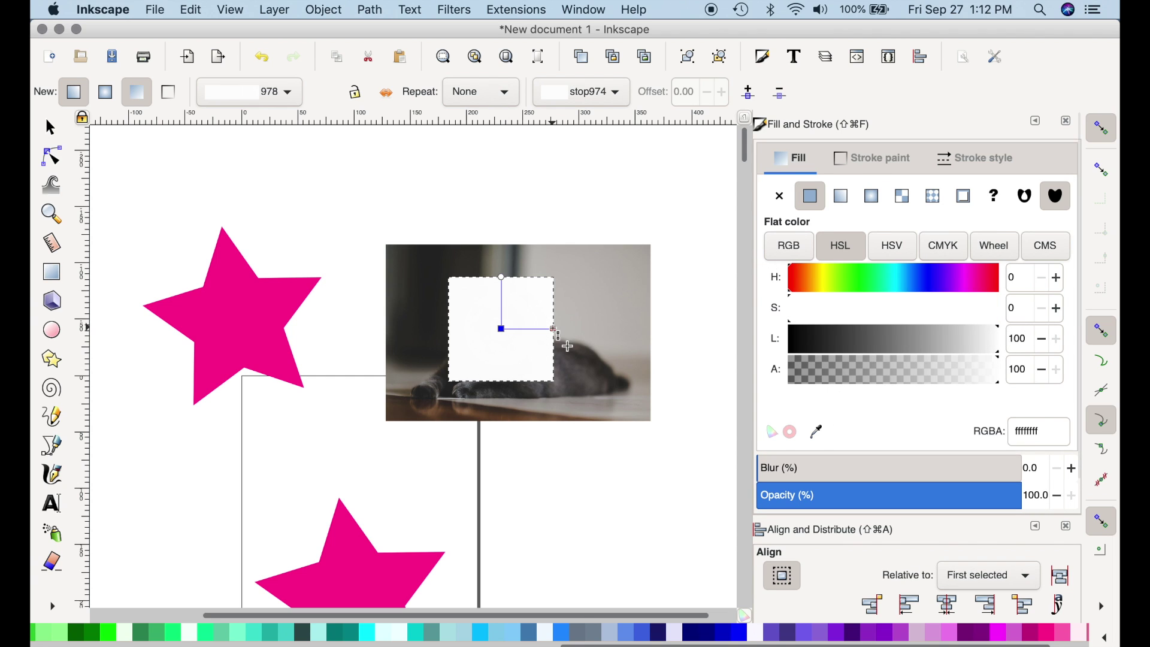
drag(853, 341, 750, 344)
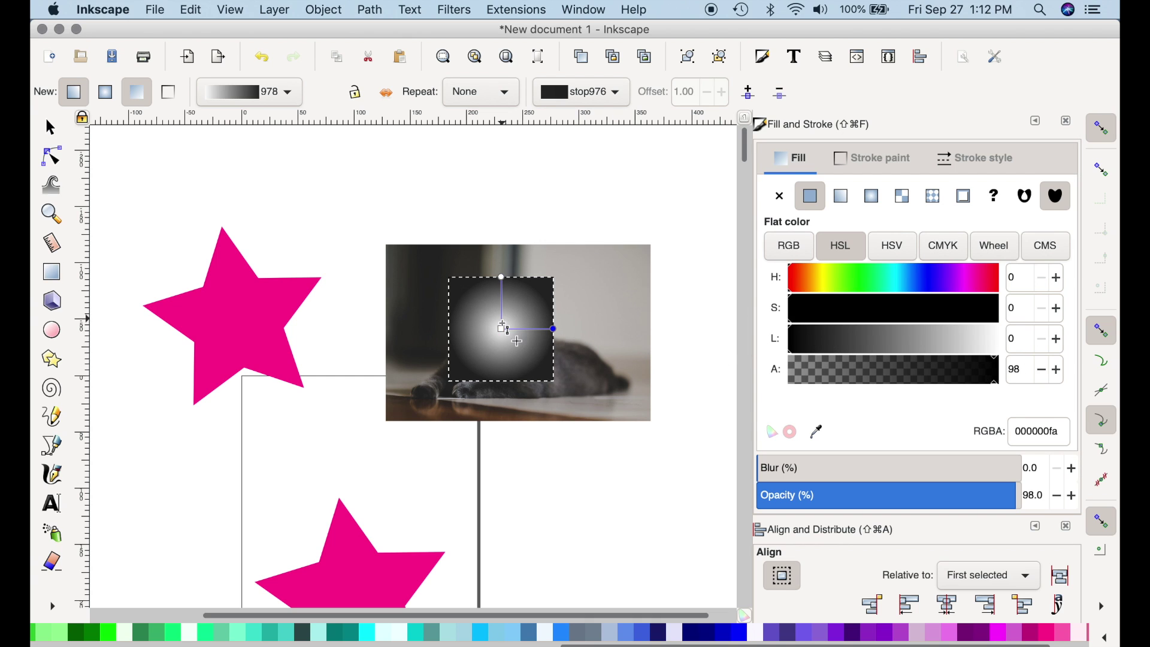
Shrink the radial gradient's radius within the square and select both the photo and the square.
click(507, 239)
drag(507, 238, 505, 268)
click(57, 130)
drag(328, 189, 677, 429)
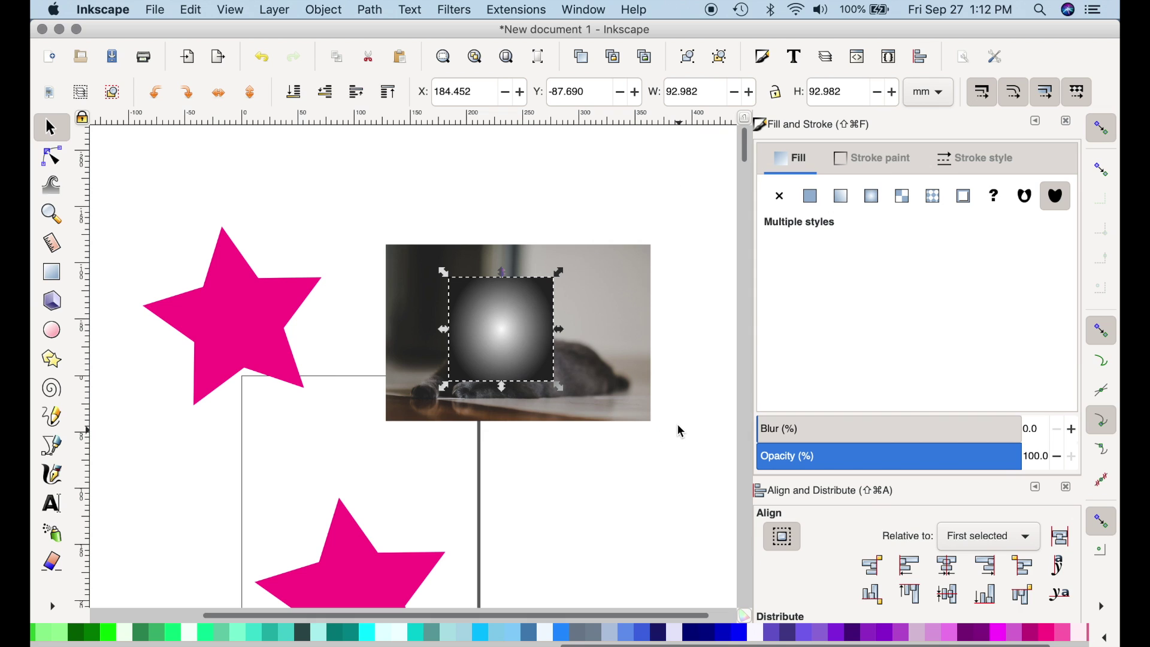
Mask the cat photo with the reversed gradient square and nudge the vignetted image upward.
click(324, 10)
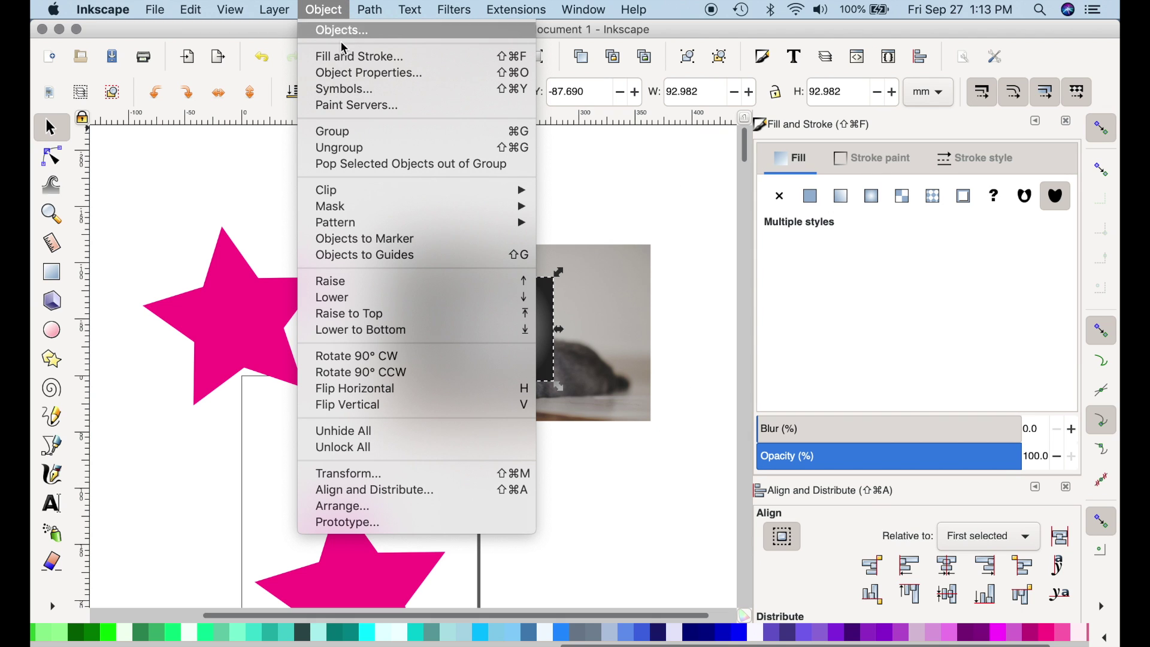
mouse_move(372, 198)
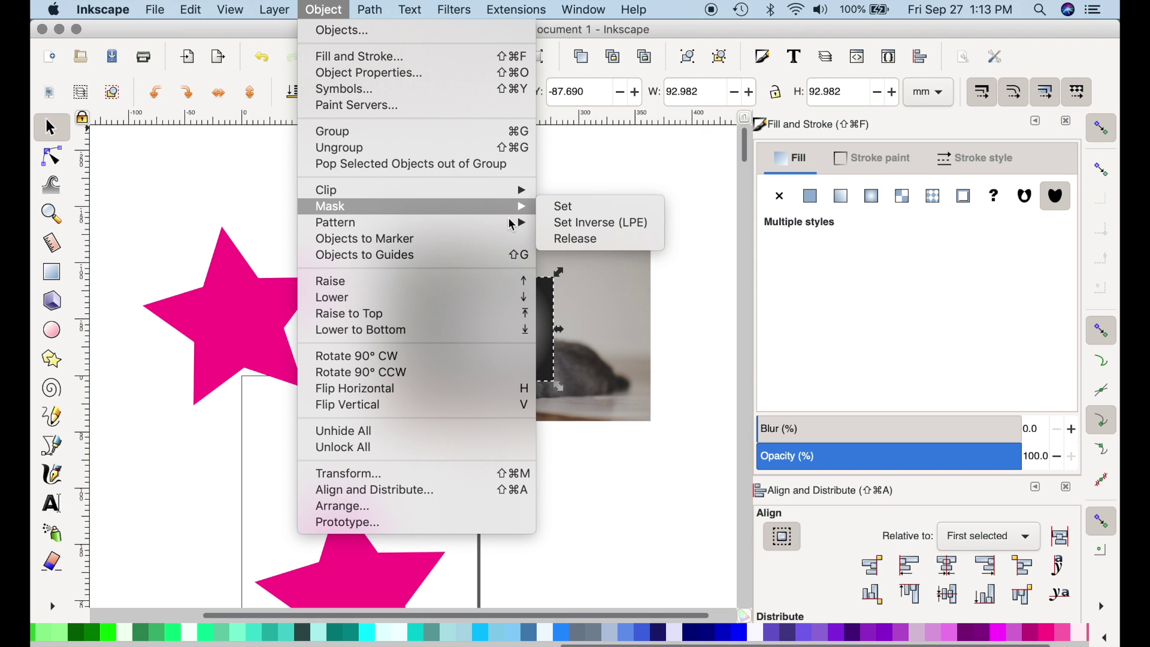
click(560, 206)
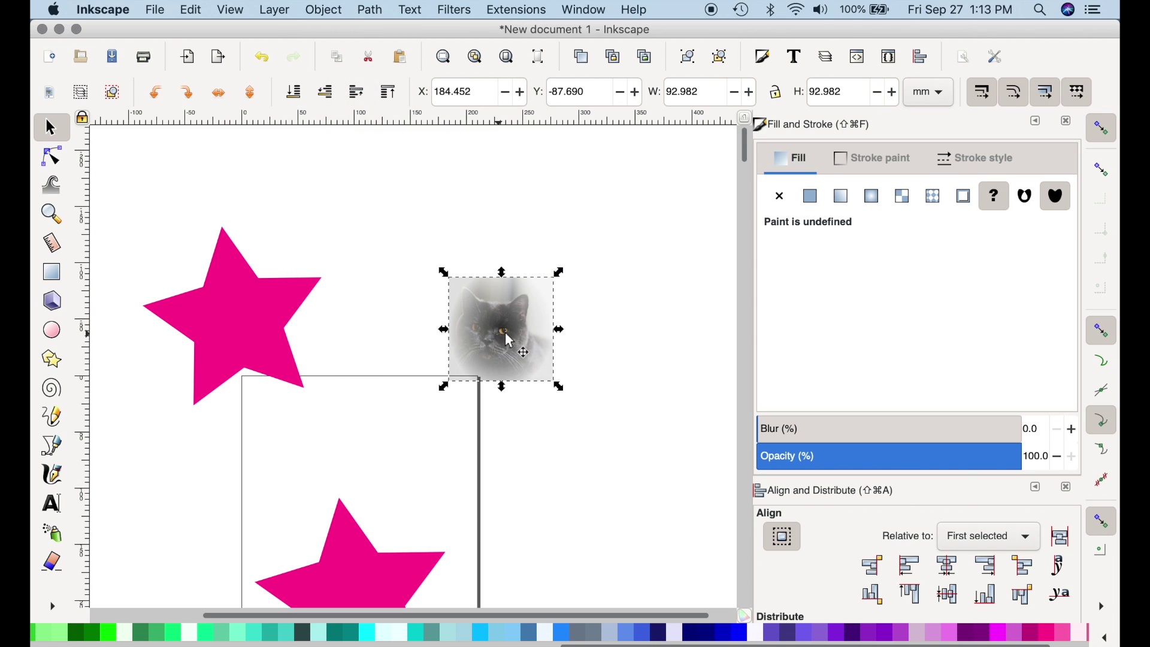
drag(511, 341, 509, 303)
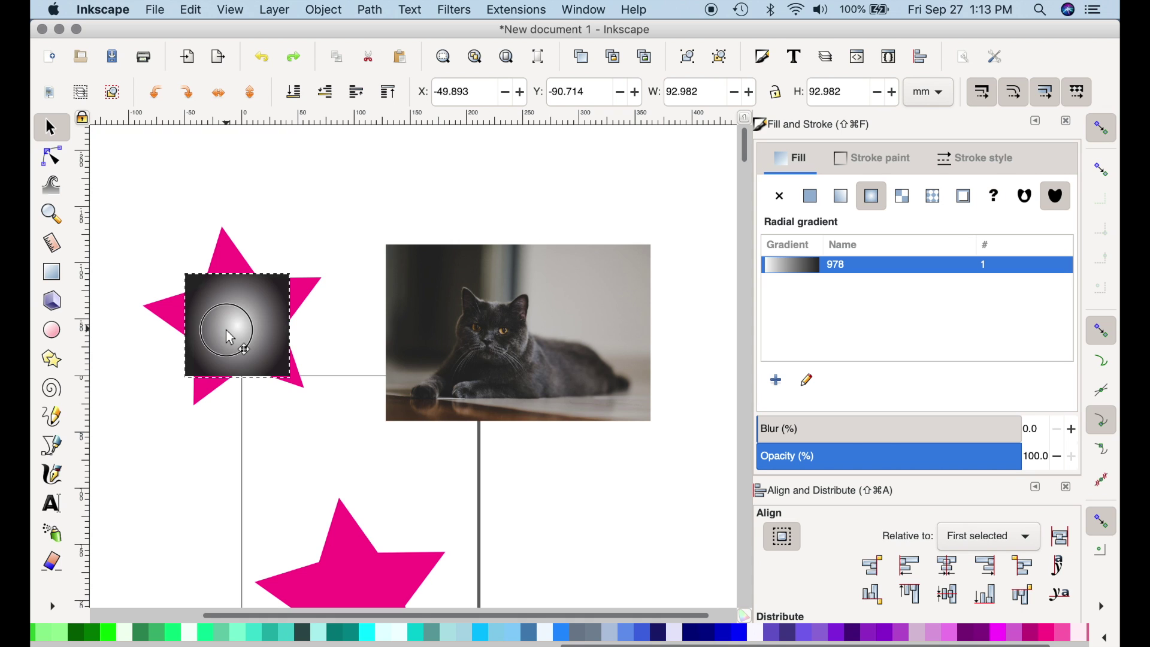
Move the gradient square onto the upper-left star and apply it with Object > Mask > Set Inverse (LPE).
drag(198, 282, 185, 279)
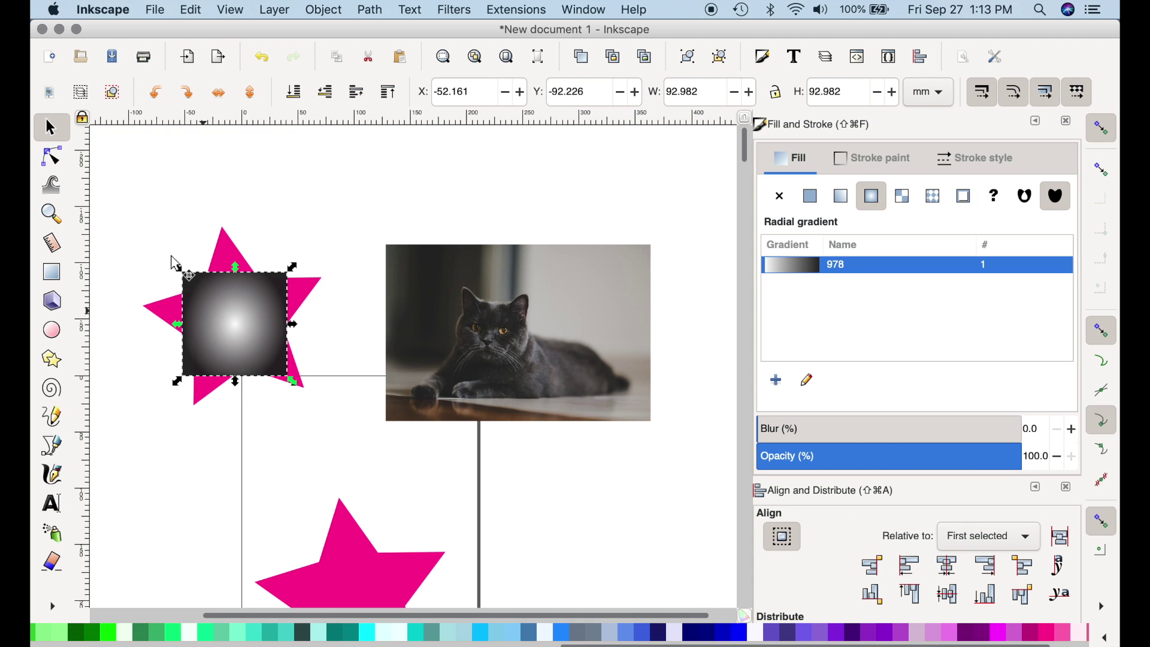
drag(102, 202, 350, 417)
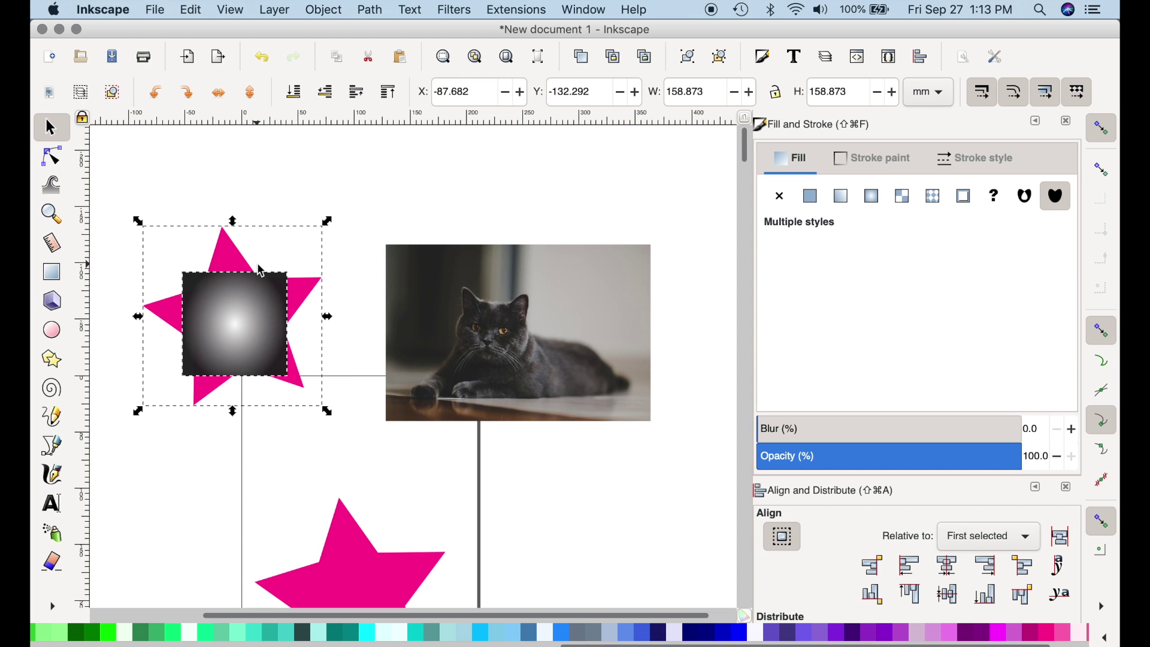
click(275, 10)
mouse_move(323, 11)
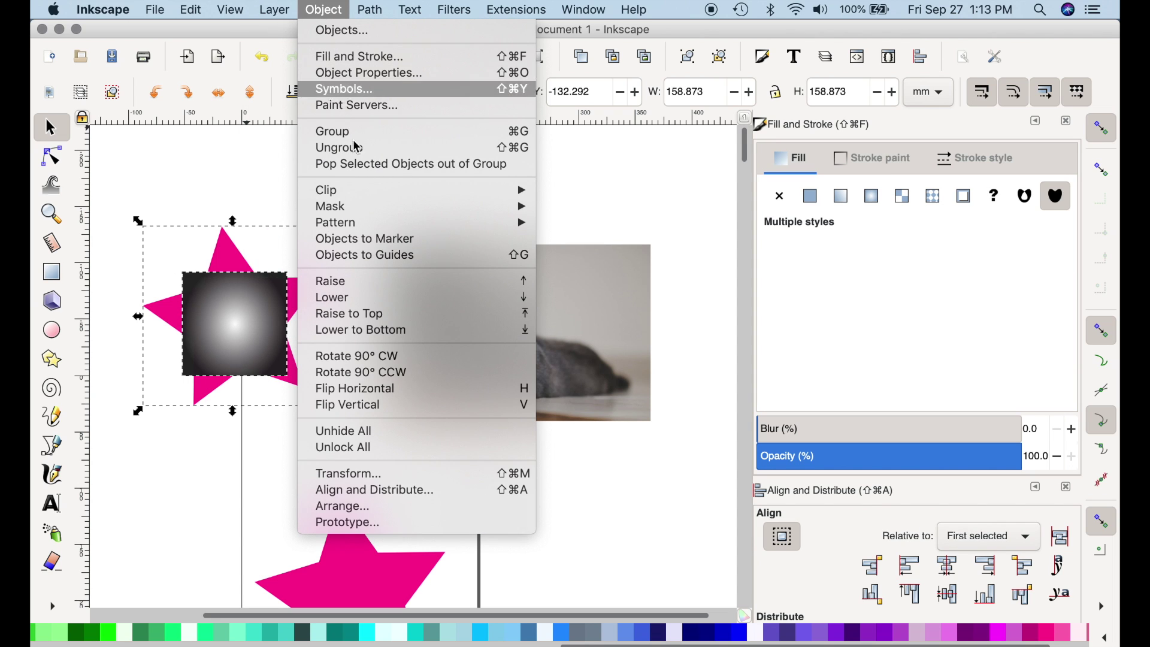
mouse_move(367, 208)
click(590, 223)
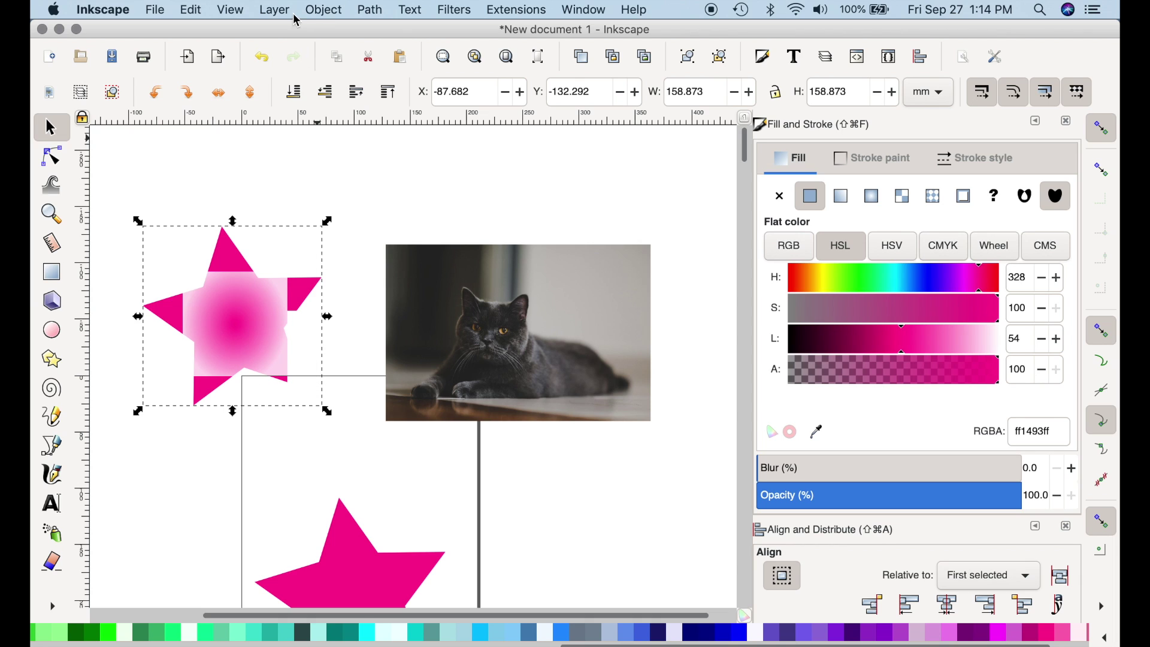
click(320, 10)
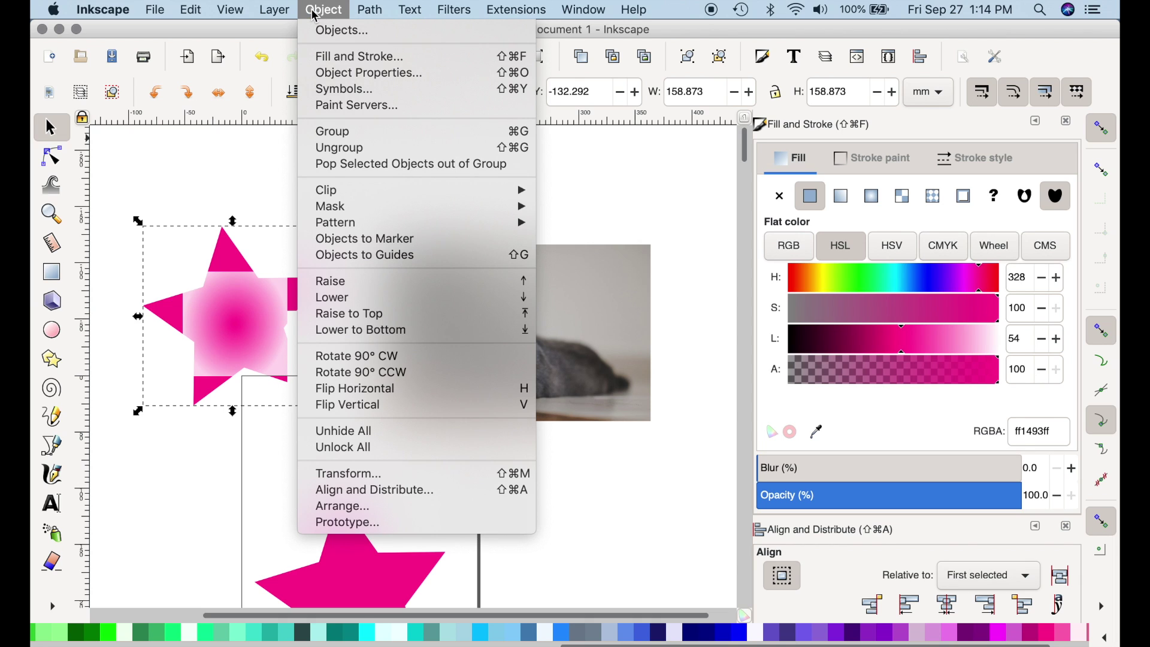
Release the mask from the star and clear the selection.
mouse_move(361, 208)
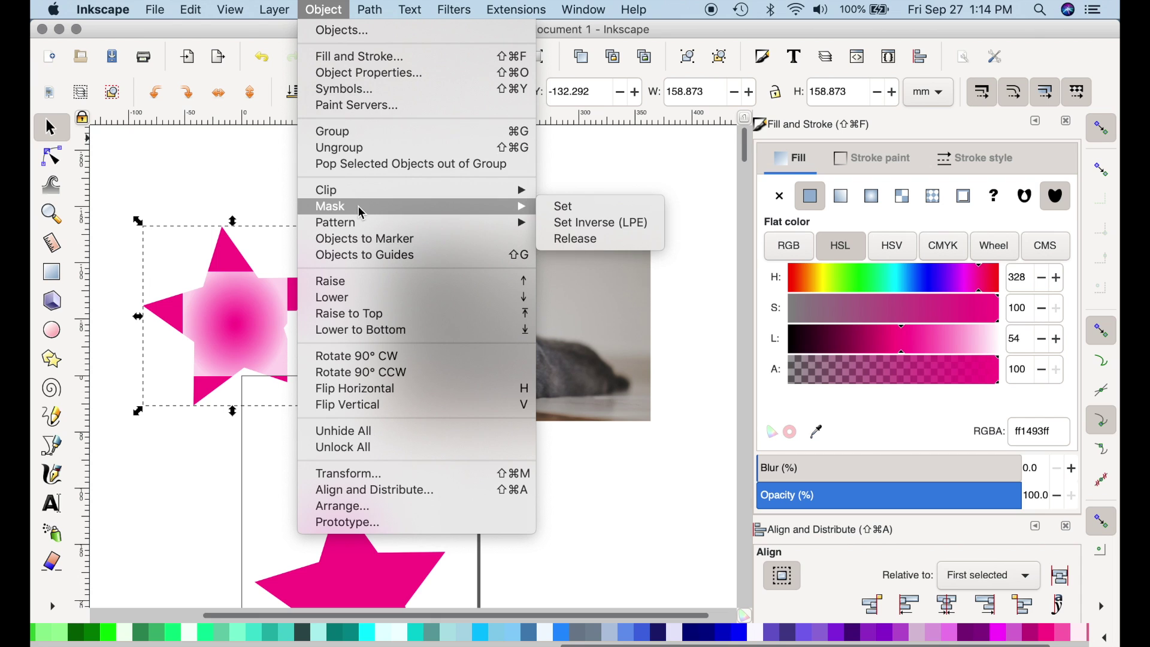
click(630, 249)
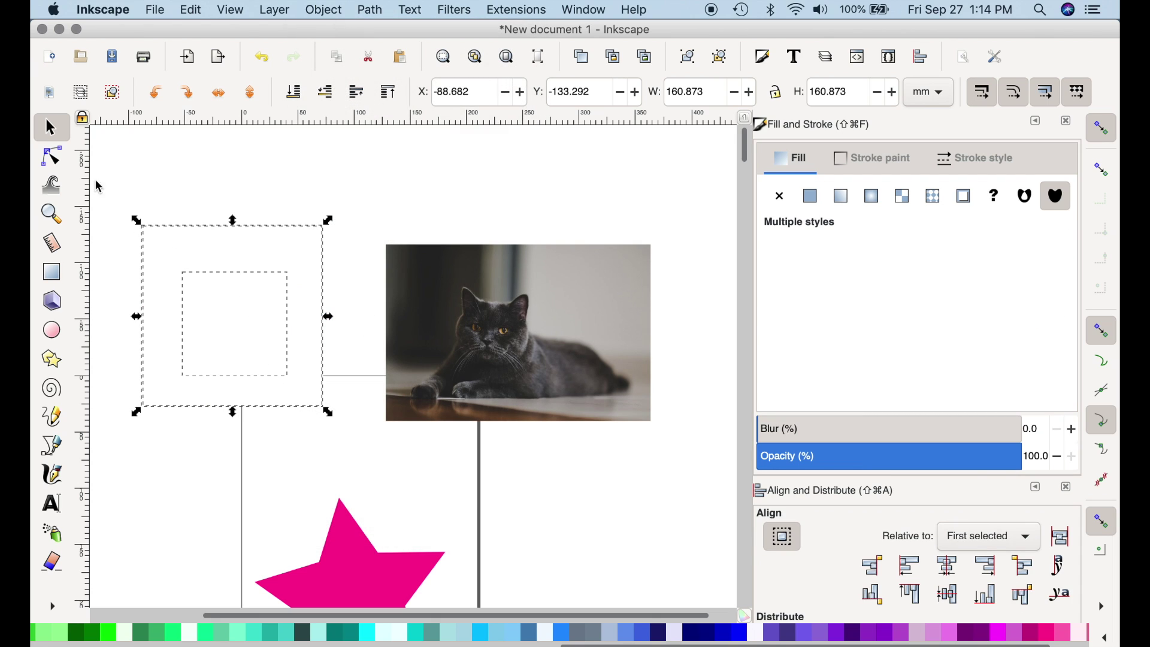
click(272, 283)
scroll(271, 283, up, 2)
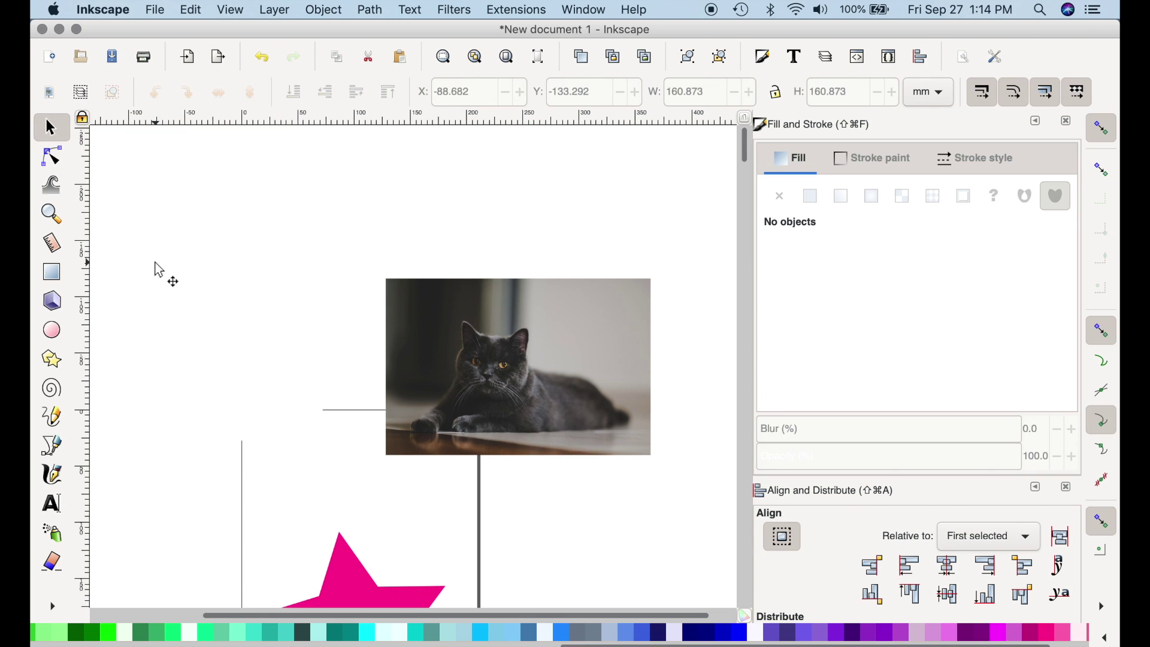
Fill the invisible white rectangle royal blue (4169e1ff) from the palette.
click(234, 259)
scroll(234, 259, down, 2)
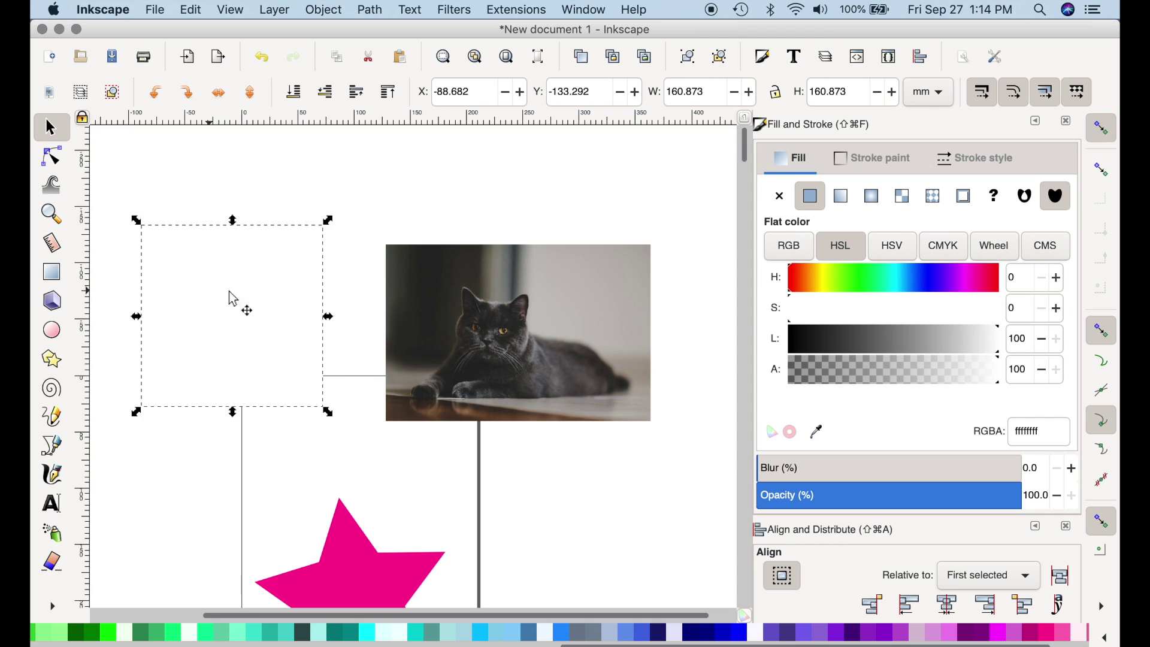
click(640, 632)
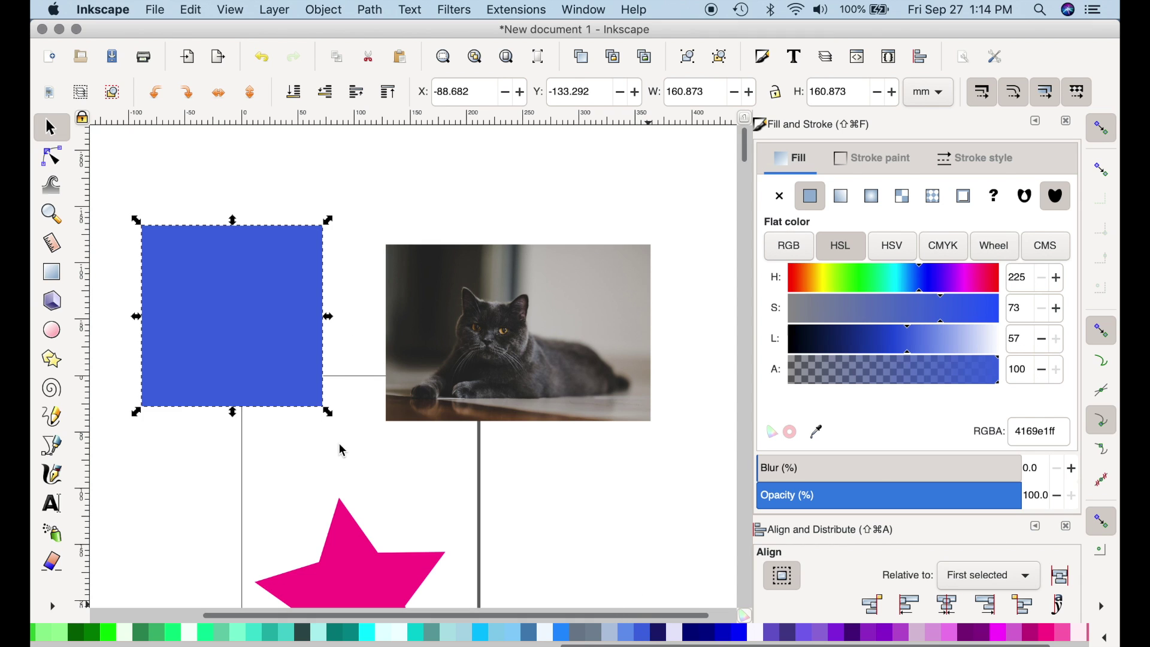
click(499, 576)
scroll(491, 569, down, 2)
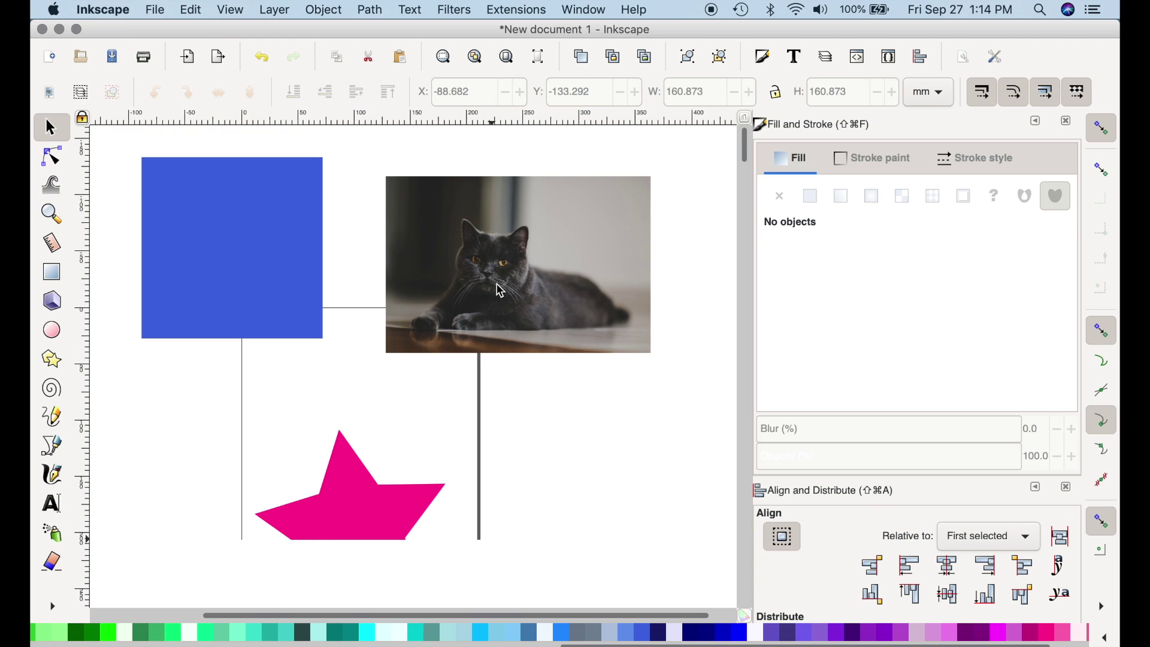
scroll(499, 289, down, 2)
scroll(496, 298, up, 1)
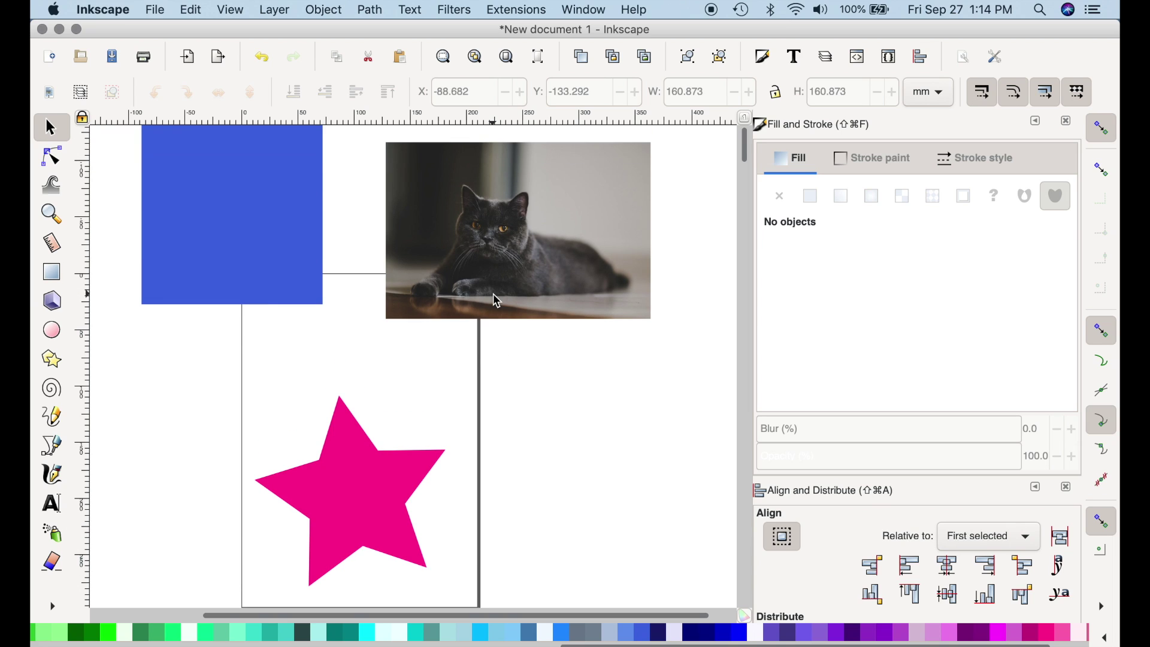